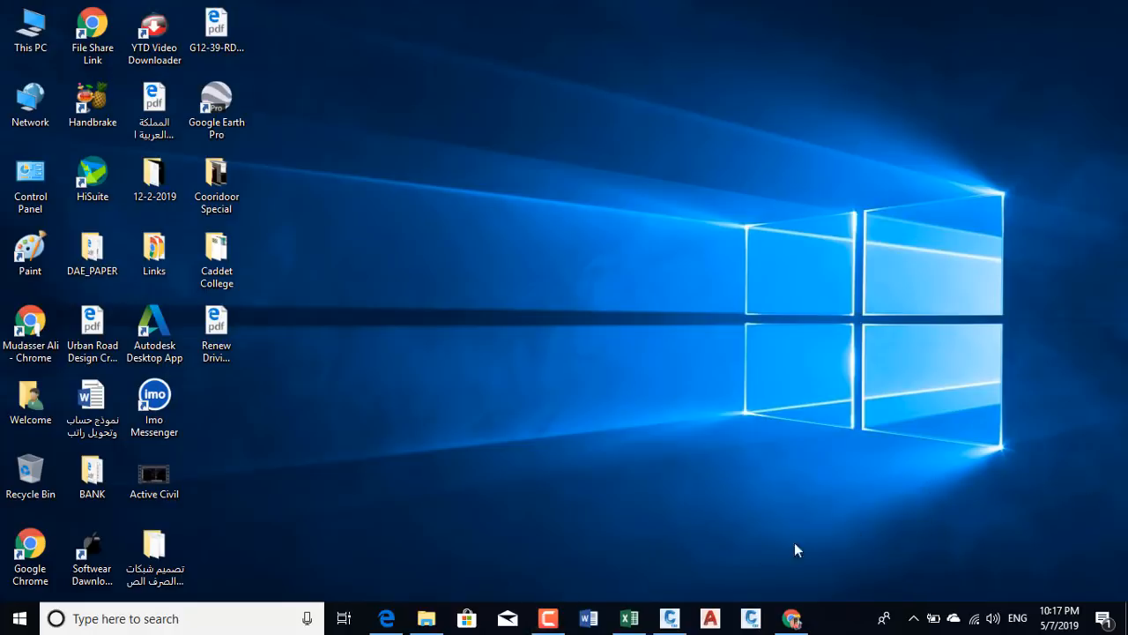
Switch to Civil 3D and narrow the Toolspace palette to widen the drawing area
left_click(674, 615)
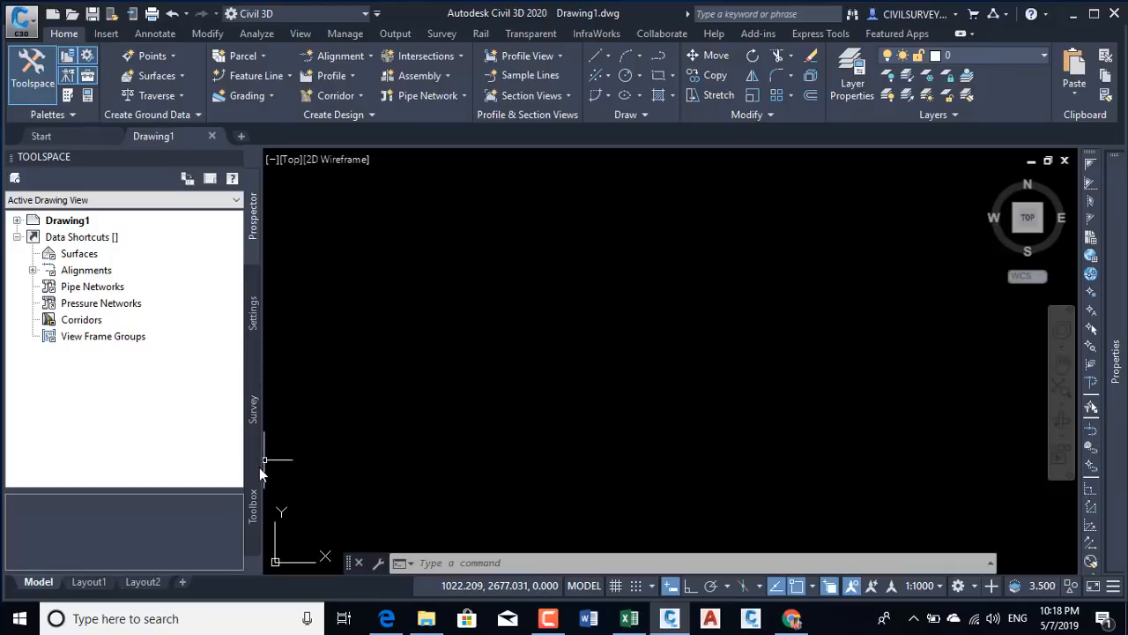
left_click_drag(262, 469, 211, 465)
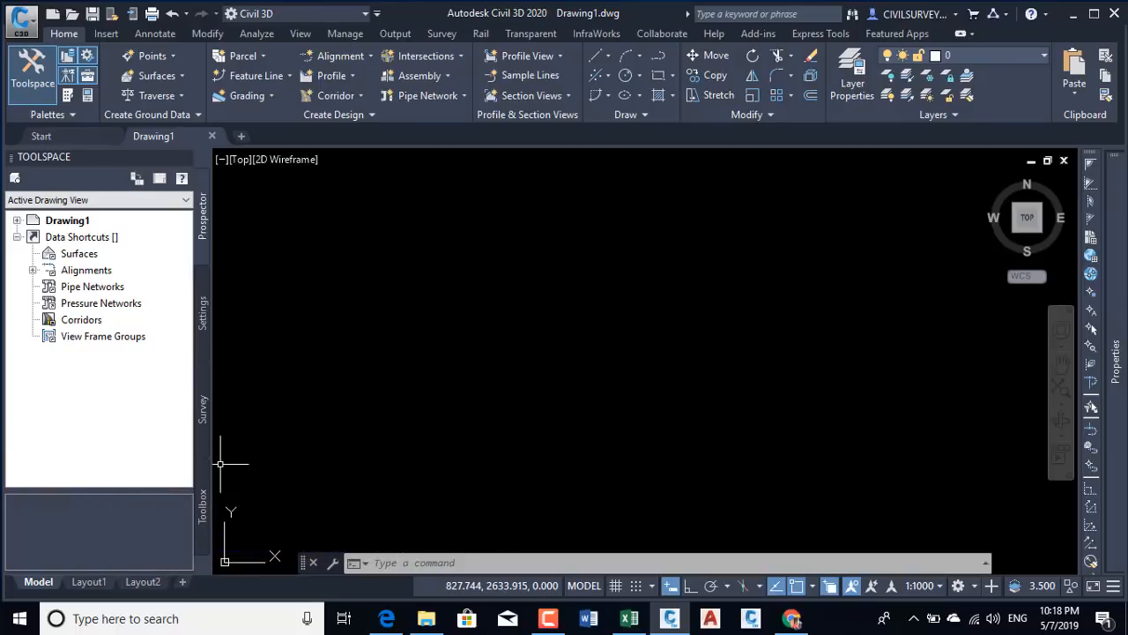
Switch to Point List.pdf in Edge and examine the survey points' IDs, eastings, northings and elevations
left_click(385, 626)
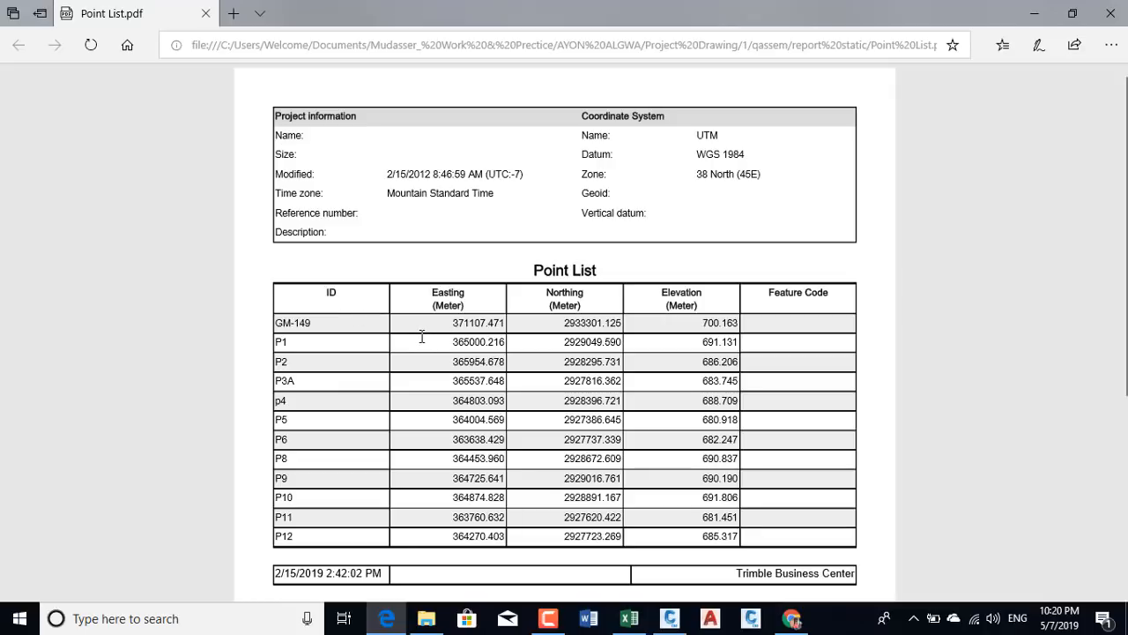
left_click(1033, 14)
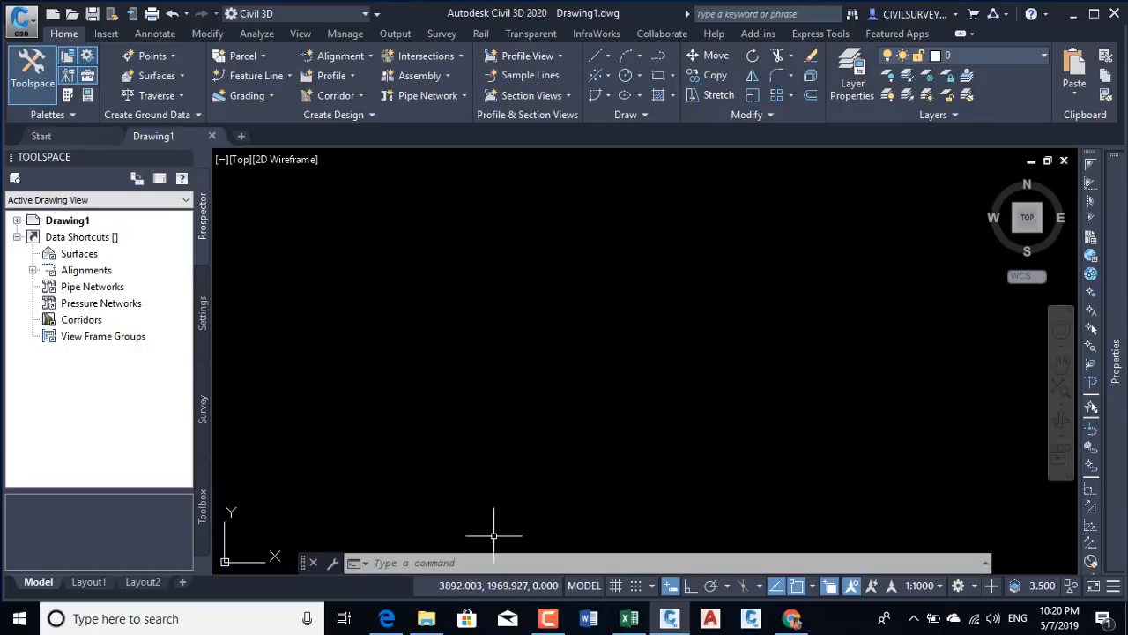
left_click(386, 619)
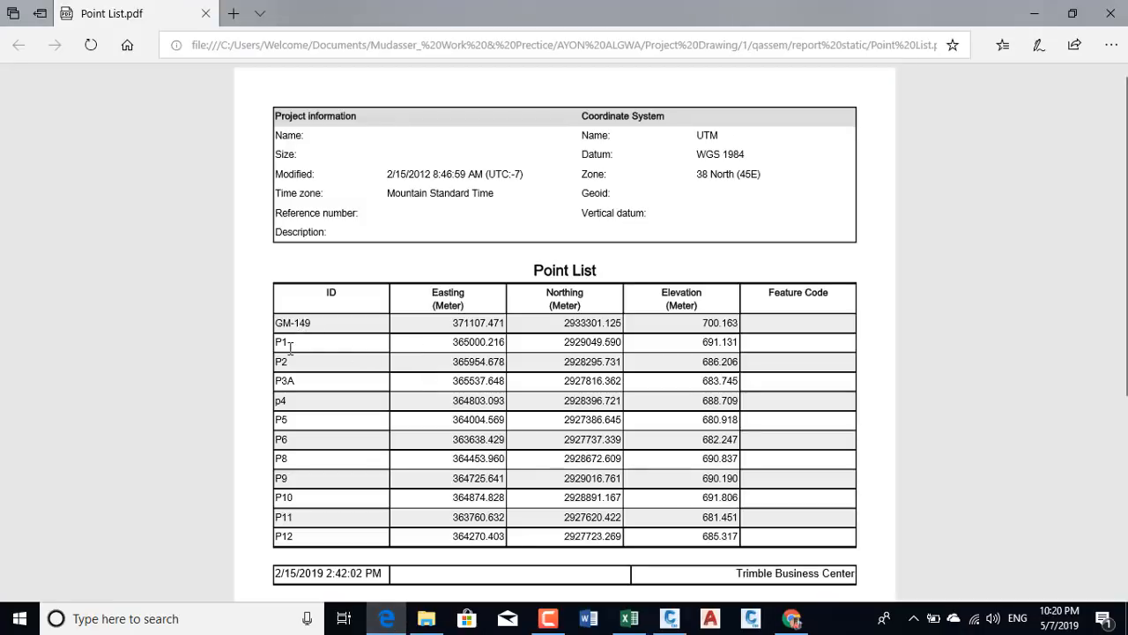
Switch to the Excel workbook and review the easting, northing, elevation and description columns B to E
left_click(628, 619)
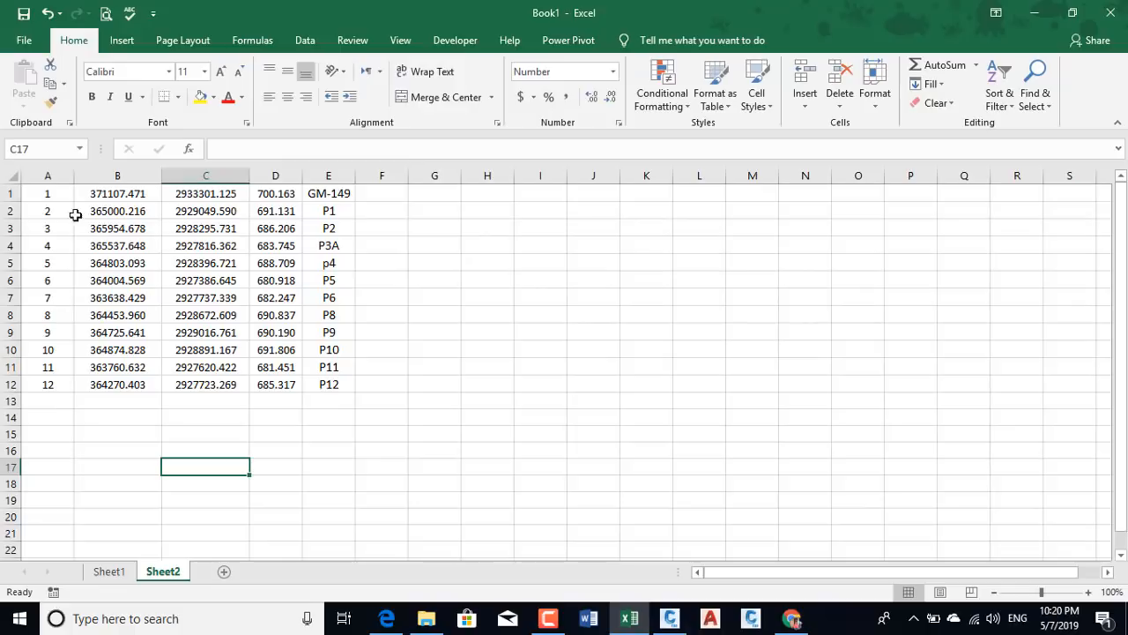
left_click(117, 175)
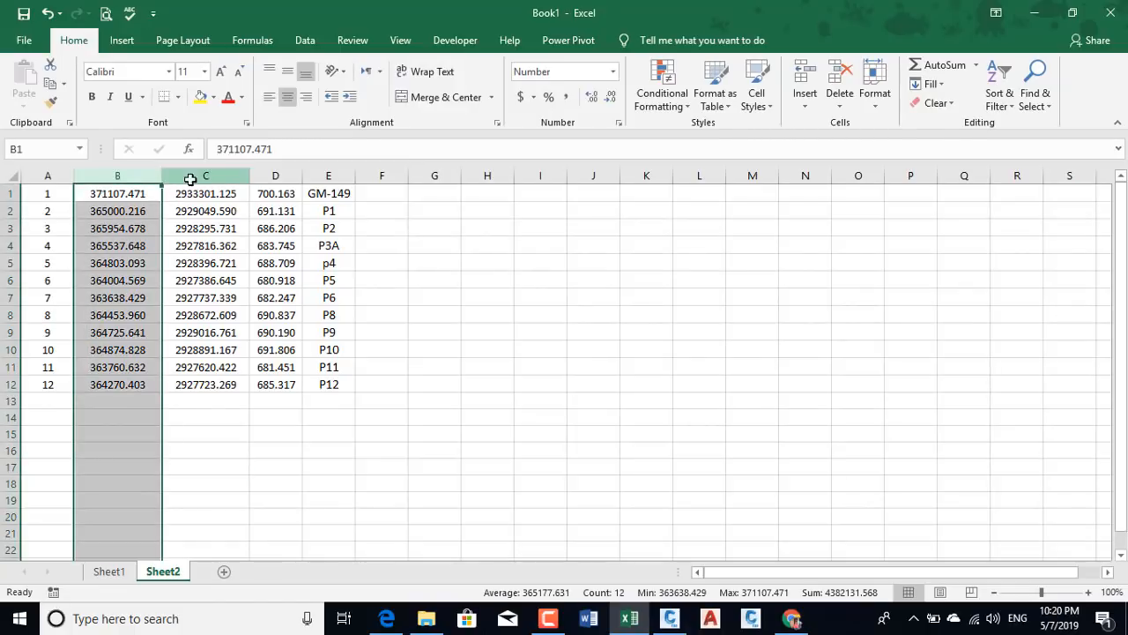
left_click(189, 176)
left_click(280, 177)
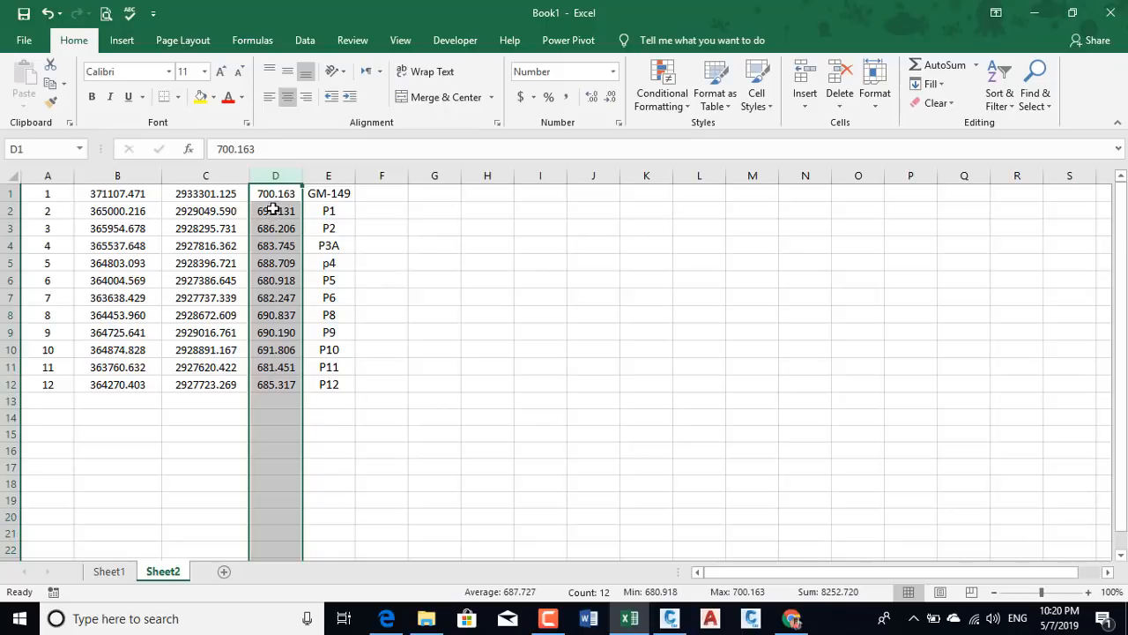
left_click(340, 176)
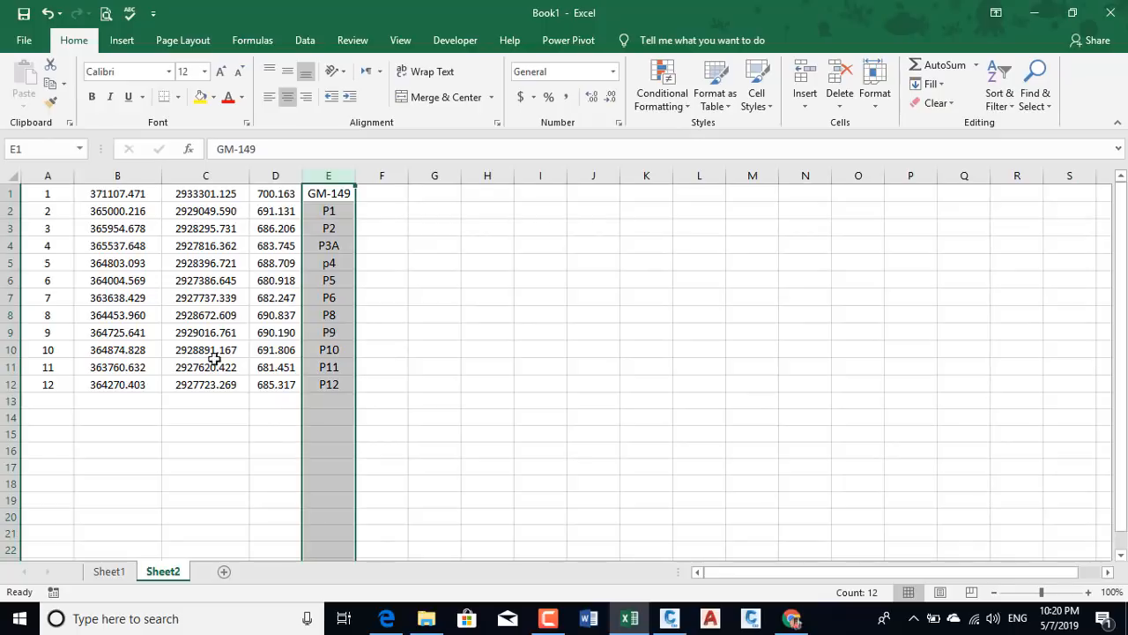
Save only the active sheet to the Desktop as a CSV (Comma delimited) file named SCALE
left_click(23, 44)
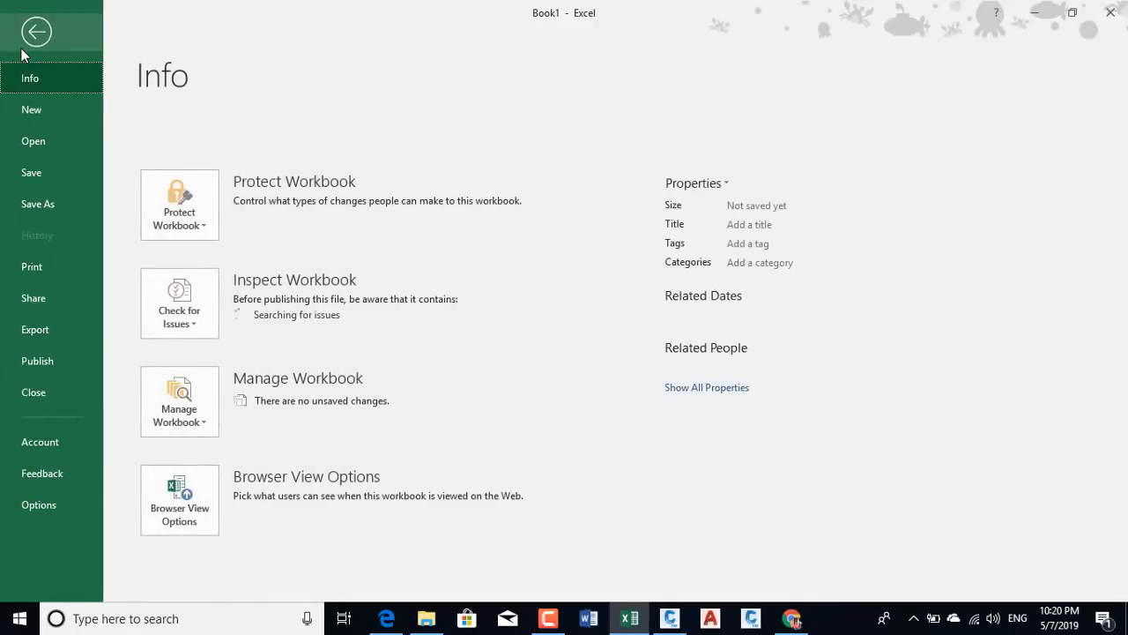
left_click(37, 204)
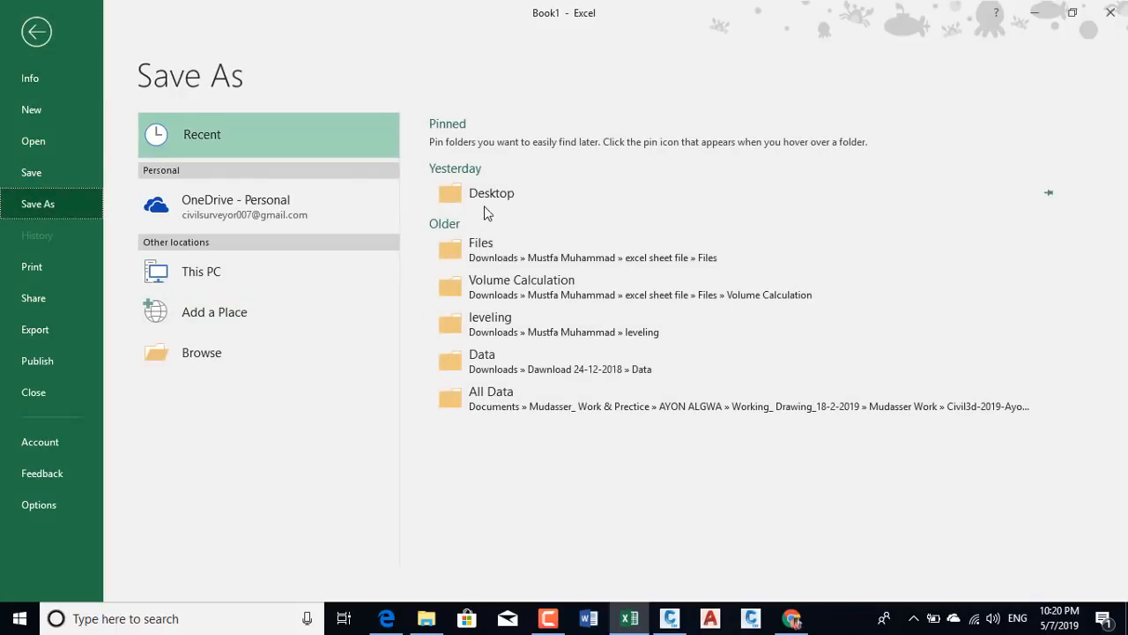
left_click(483, 196)
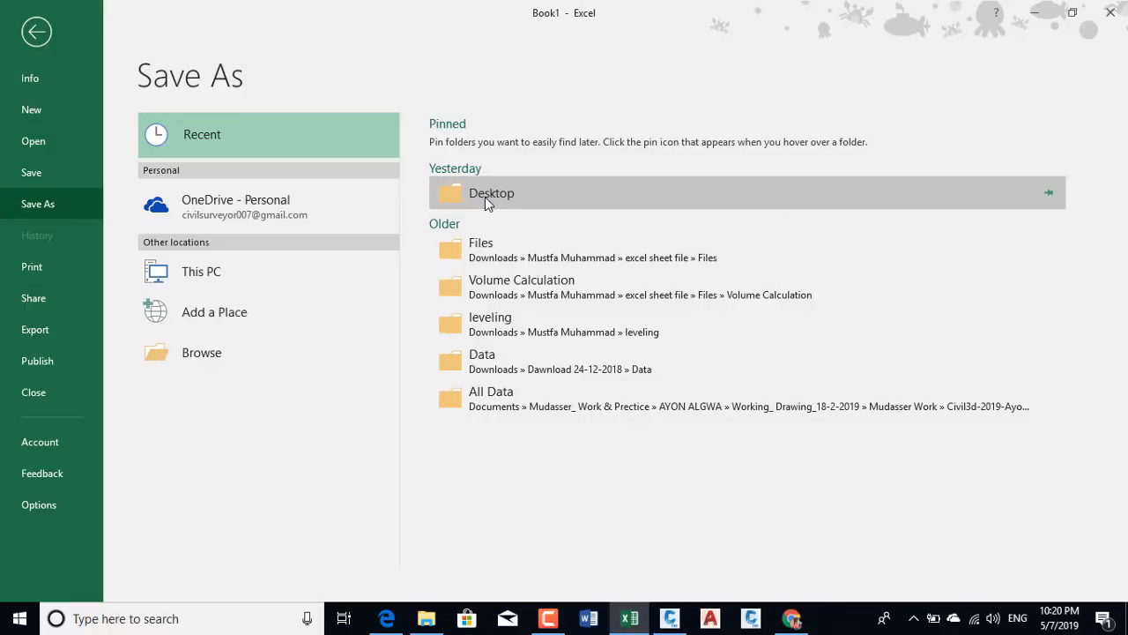
left_click(485, 197)
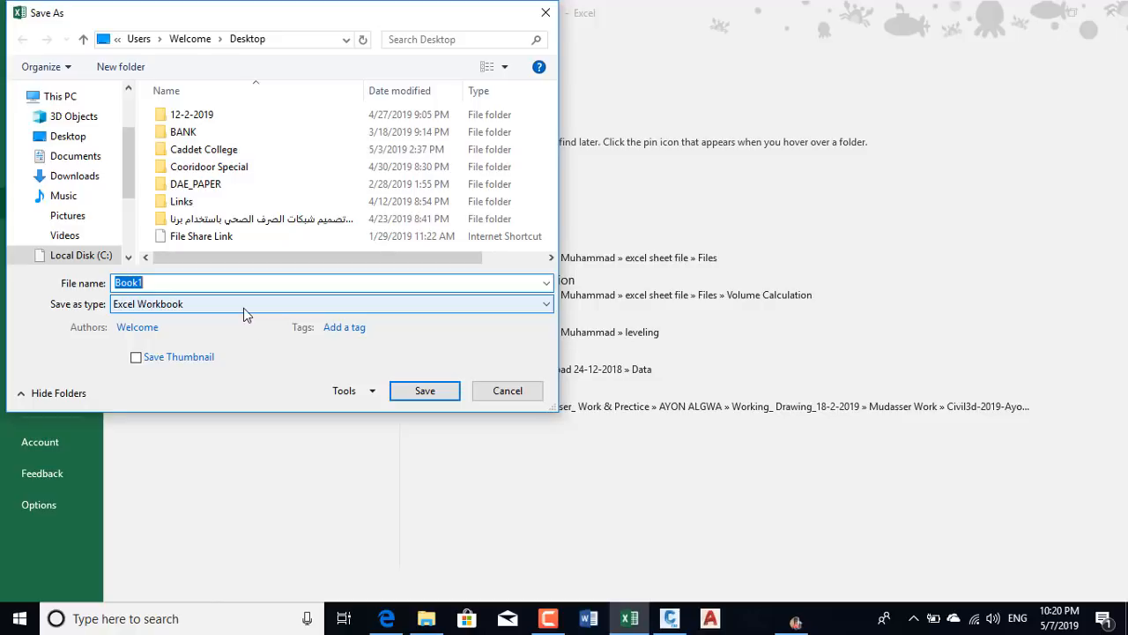
left_click(259, 311)
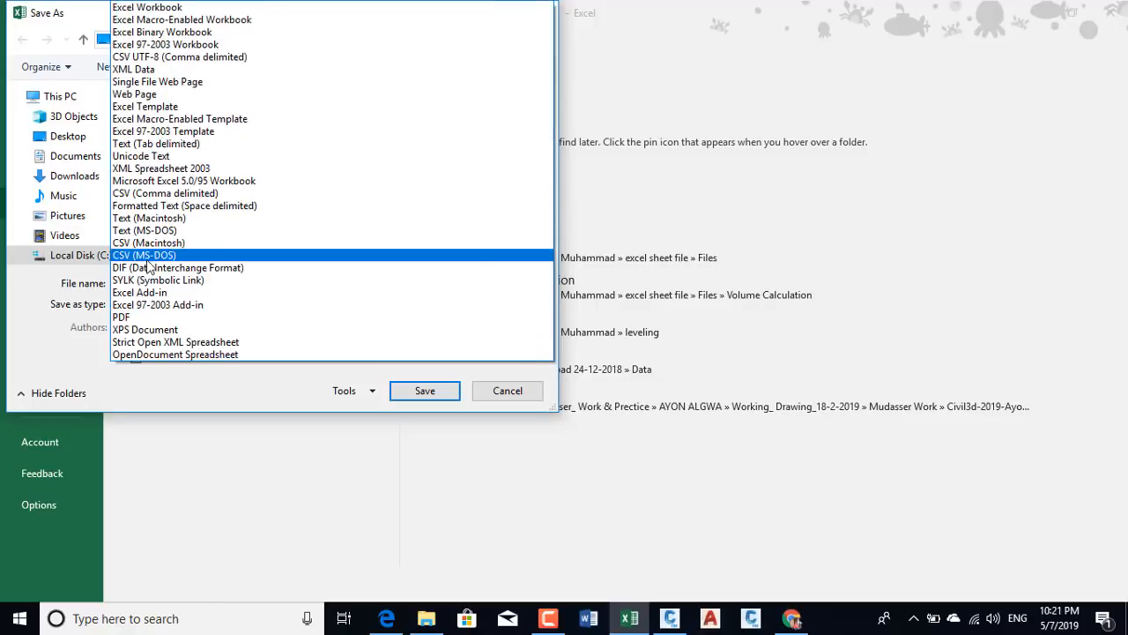
left_click(172, 194)
double_click(156, 280)
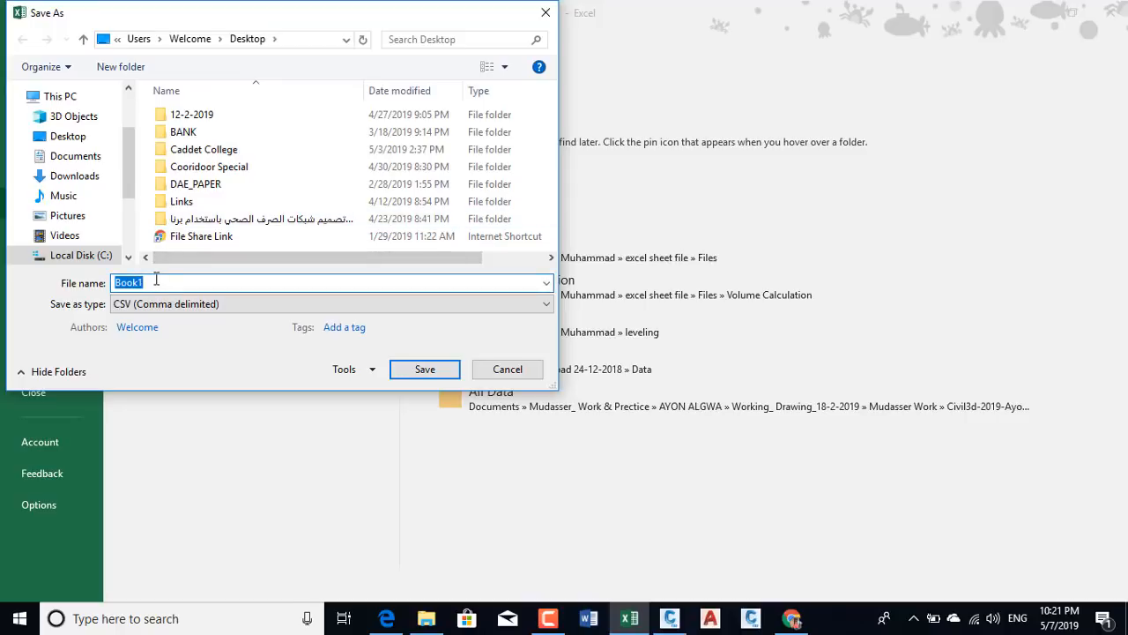
key("BackSpace")
type("SCALE")
left_click(80, 137)
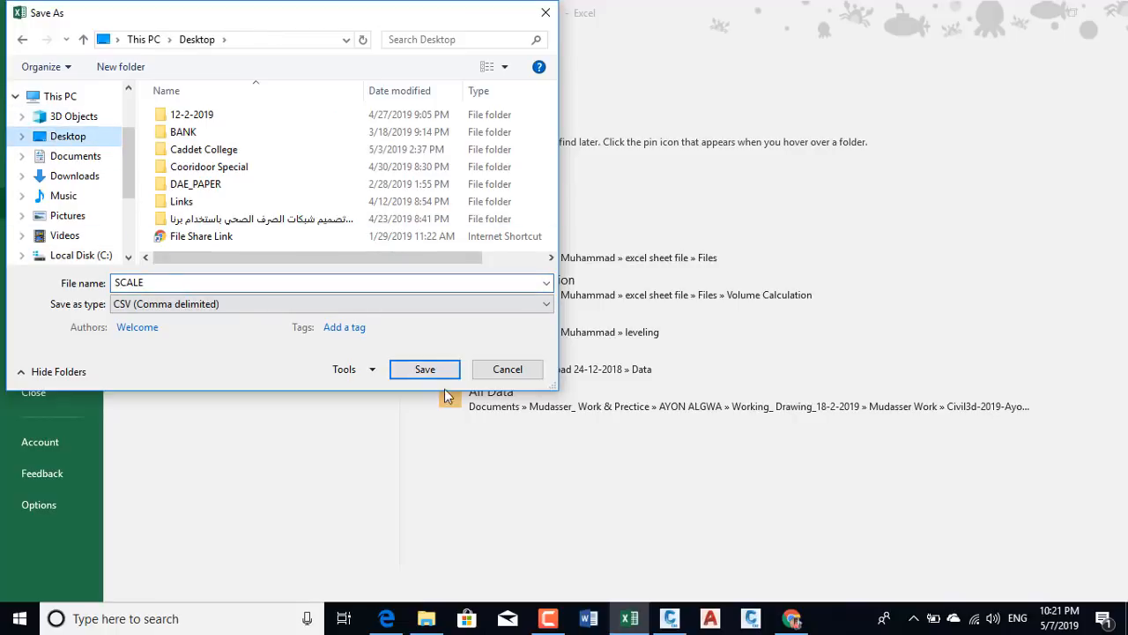
left_click(420, 373)
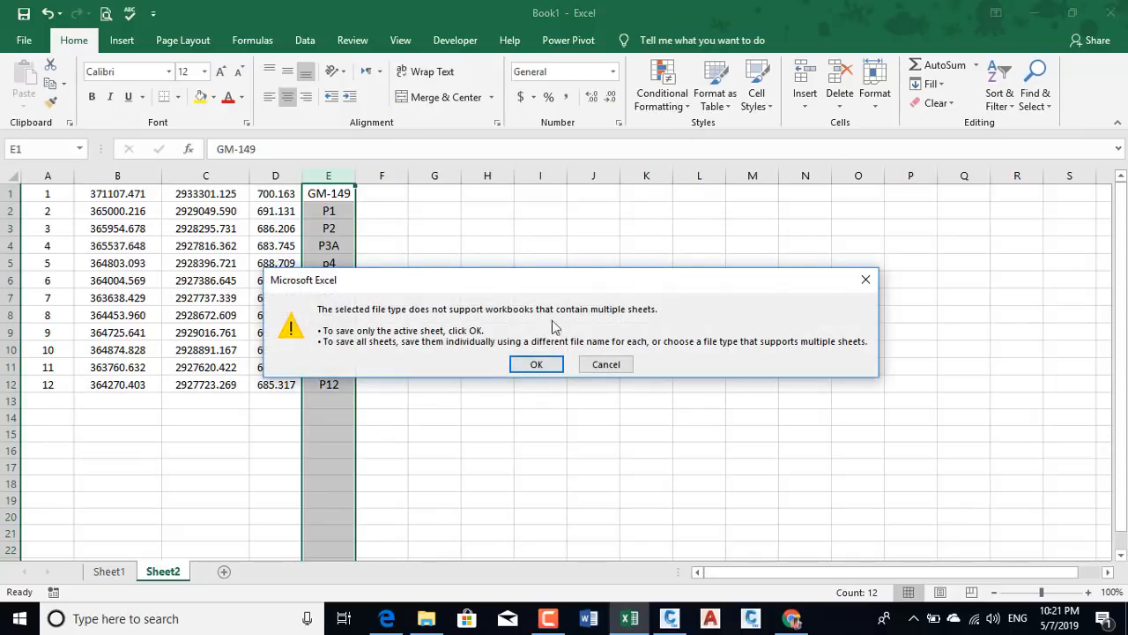
left_click(533, 367)
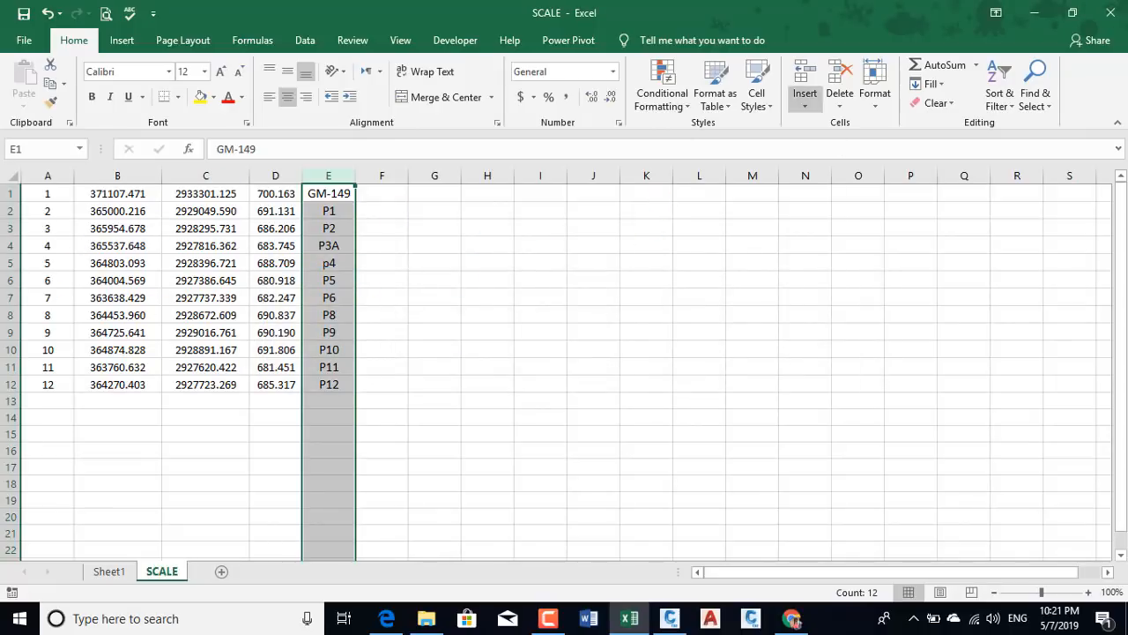
Look over the PDF point list, check the desktop for the SCALE file, and return to Civil 3D
left_click(1034, 13)
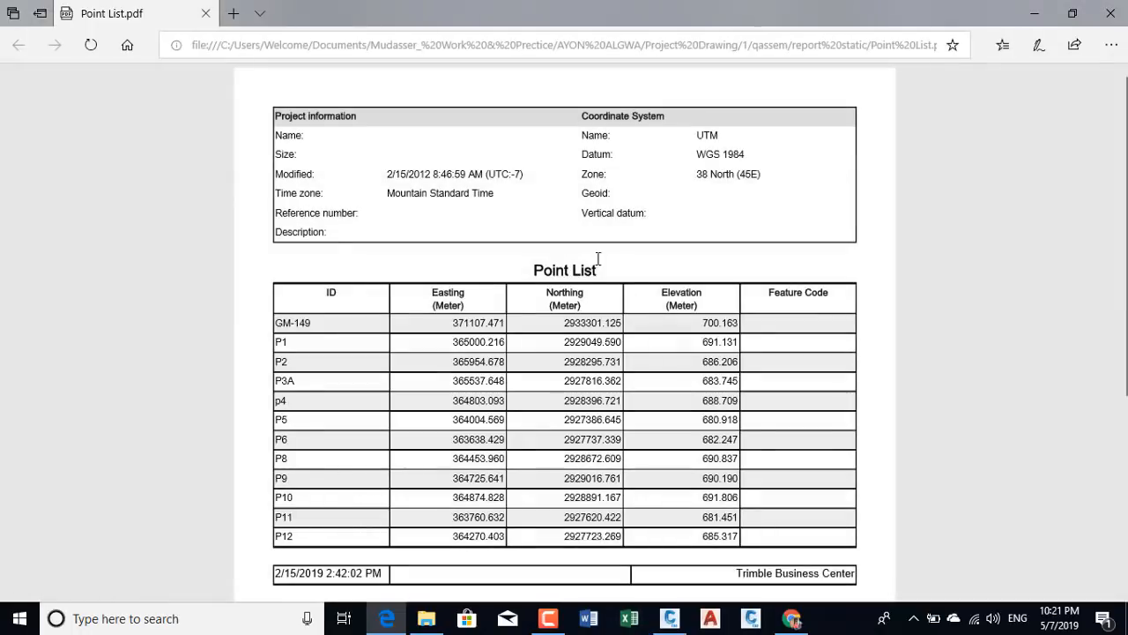
scroll(432, 330, "down", 4)
scroll(415, 340, "up", 3)
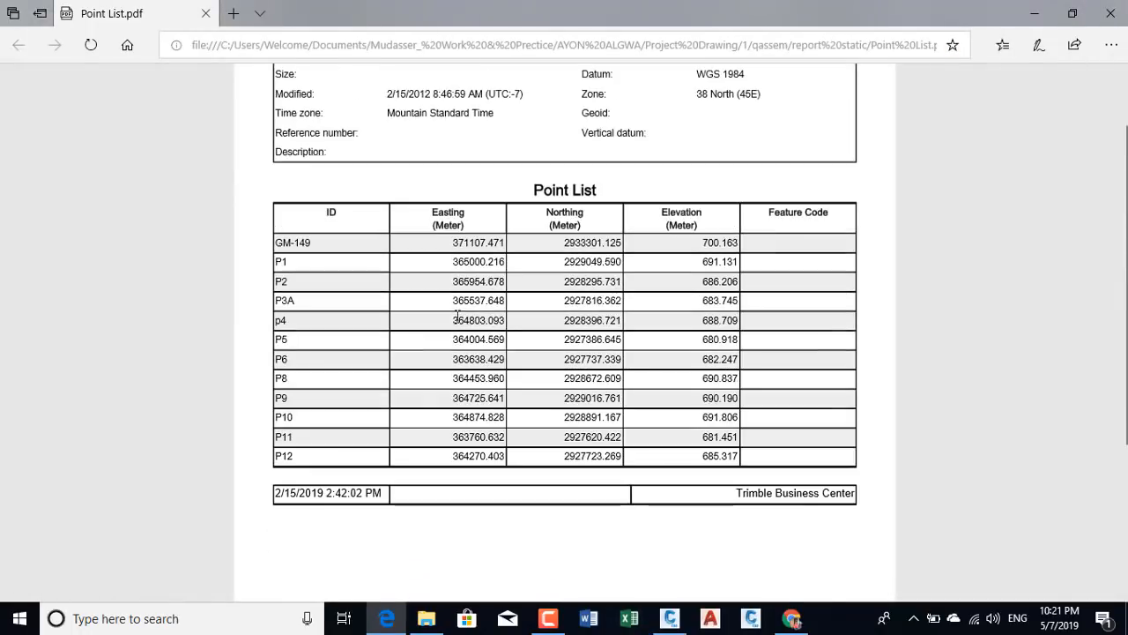
left_click(1034, 12)
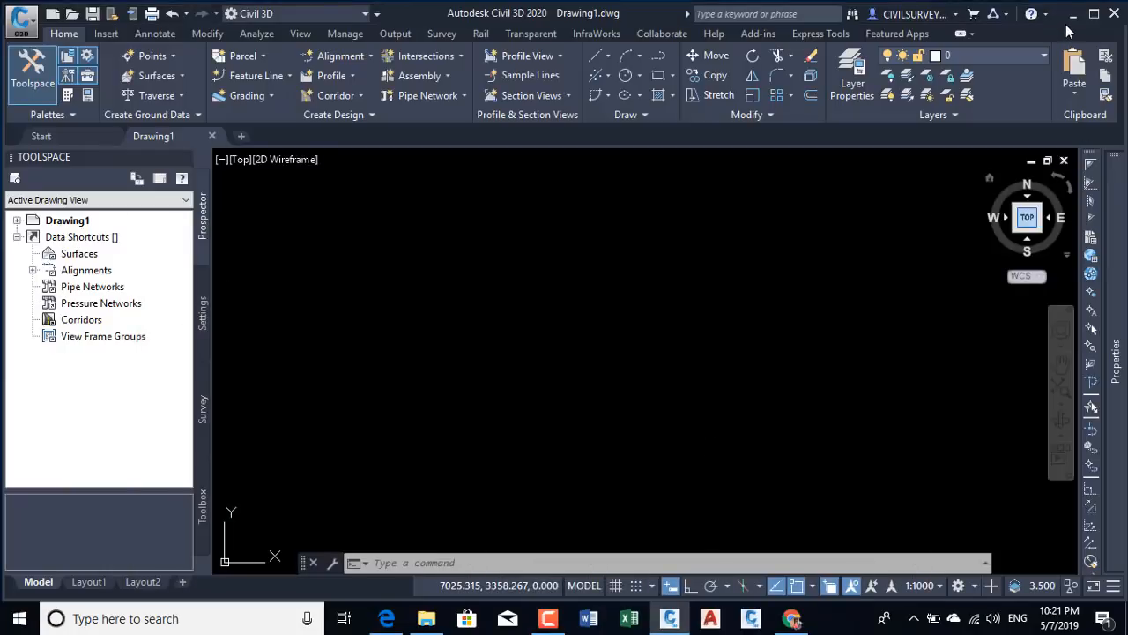
left_click(1071, 14)
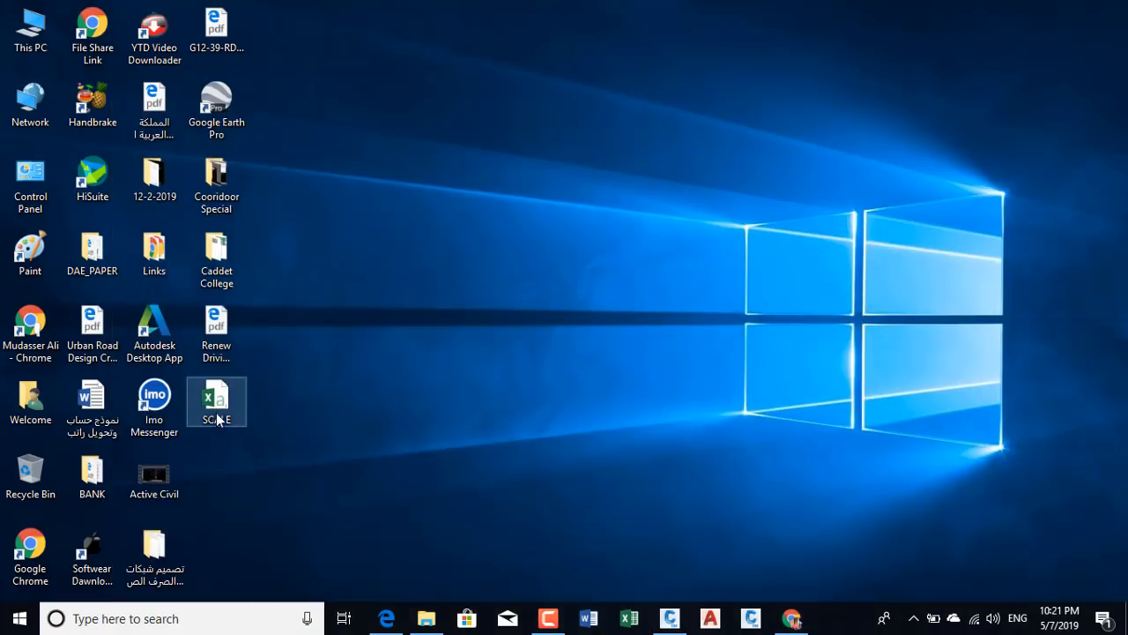
left_click(670, 620)
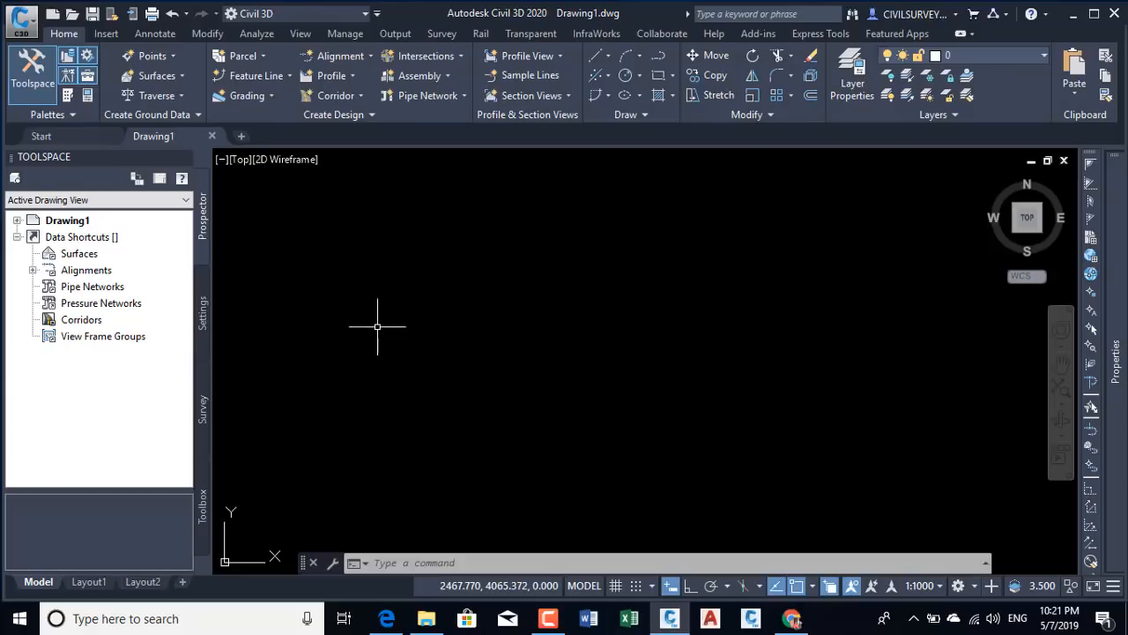
type("IM")
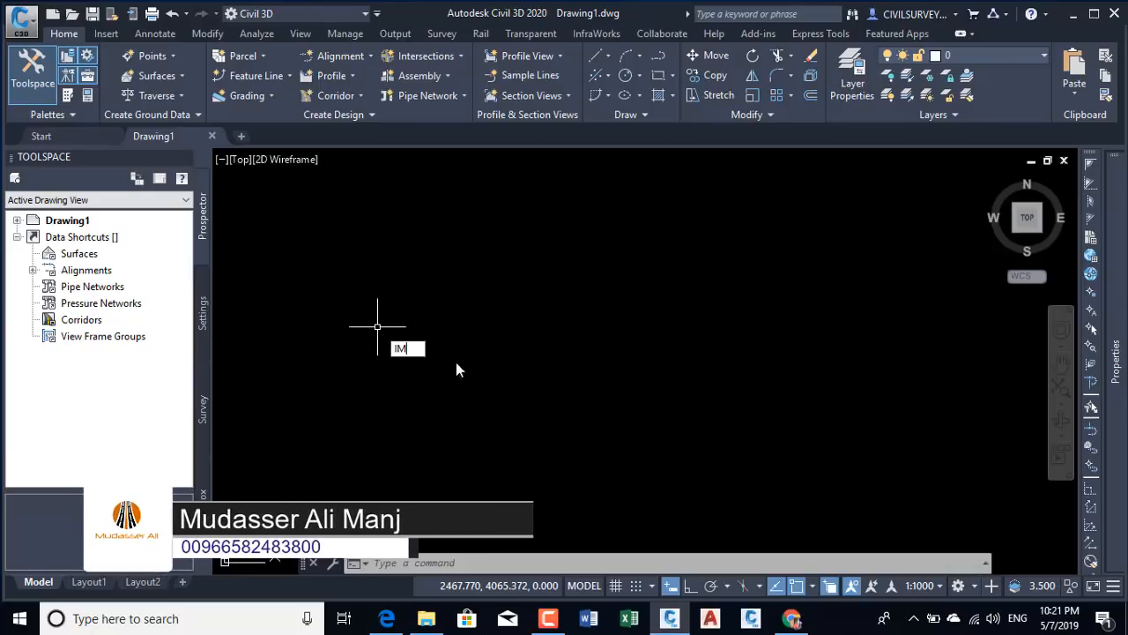
type("PORT")
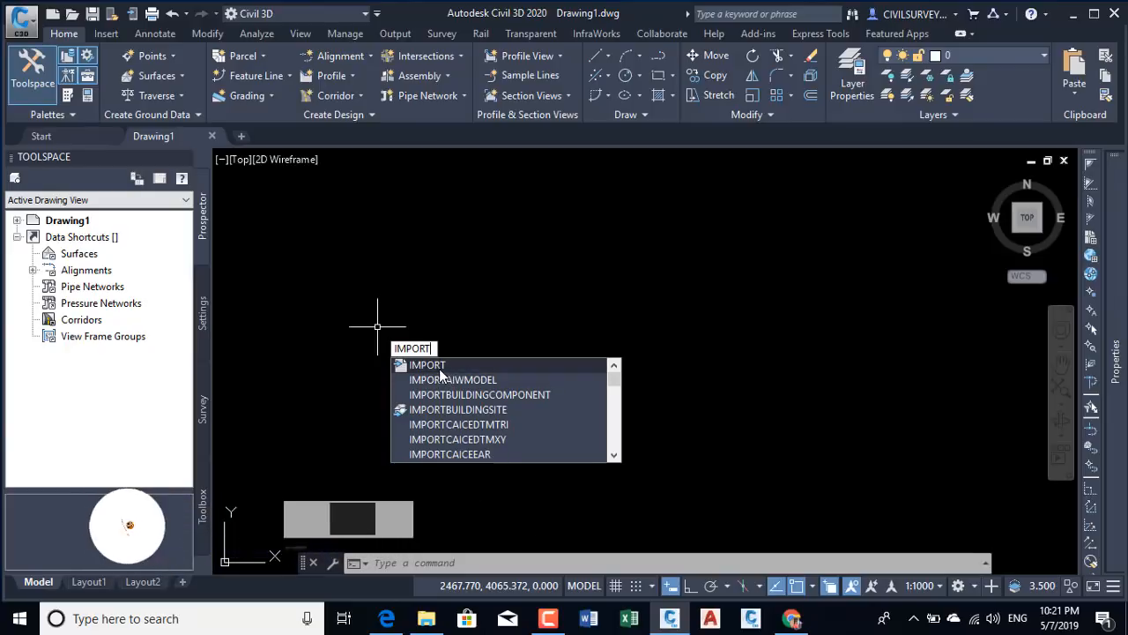
type("P")
left_click(464, 365)
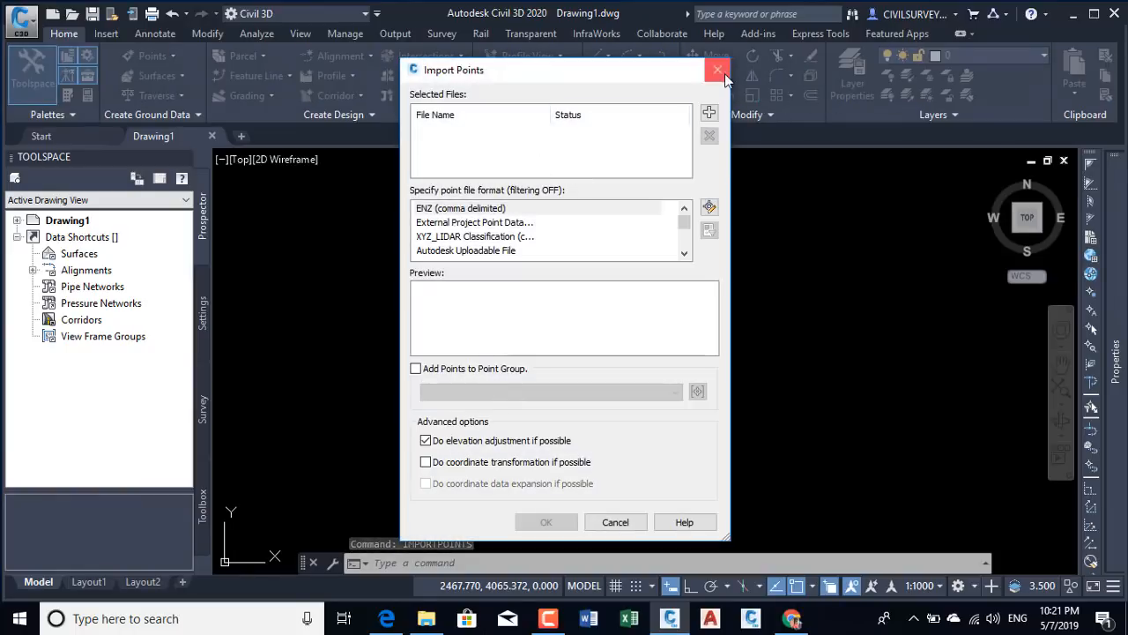
left_click(717, 70)
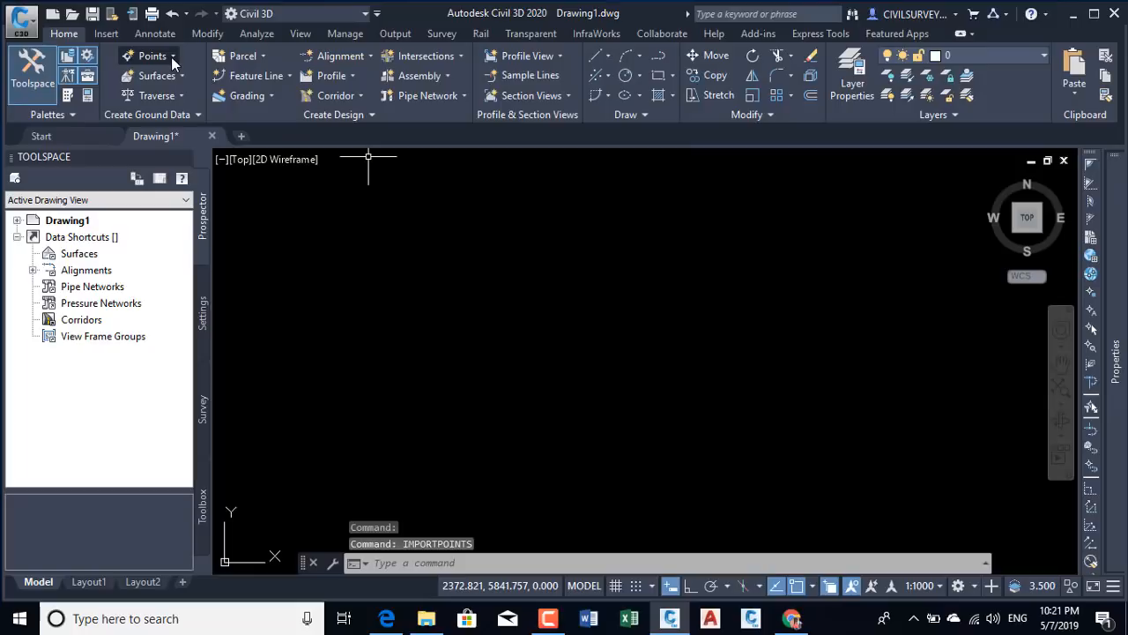
Start Import Points from the Point Creation Tools and add SCALE.csv from the Desktop as the source file
left_click(171, 57)
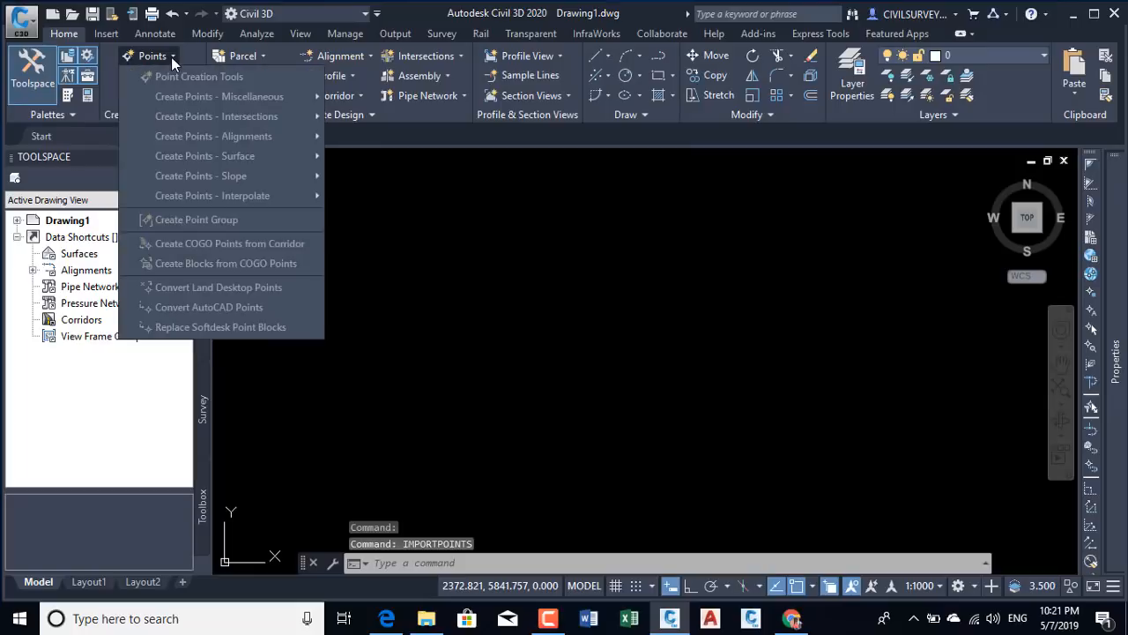
left_click(233, 81)
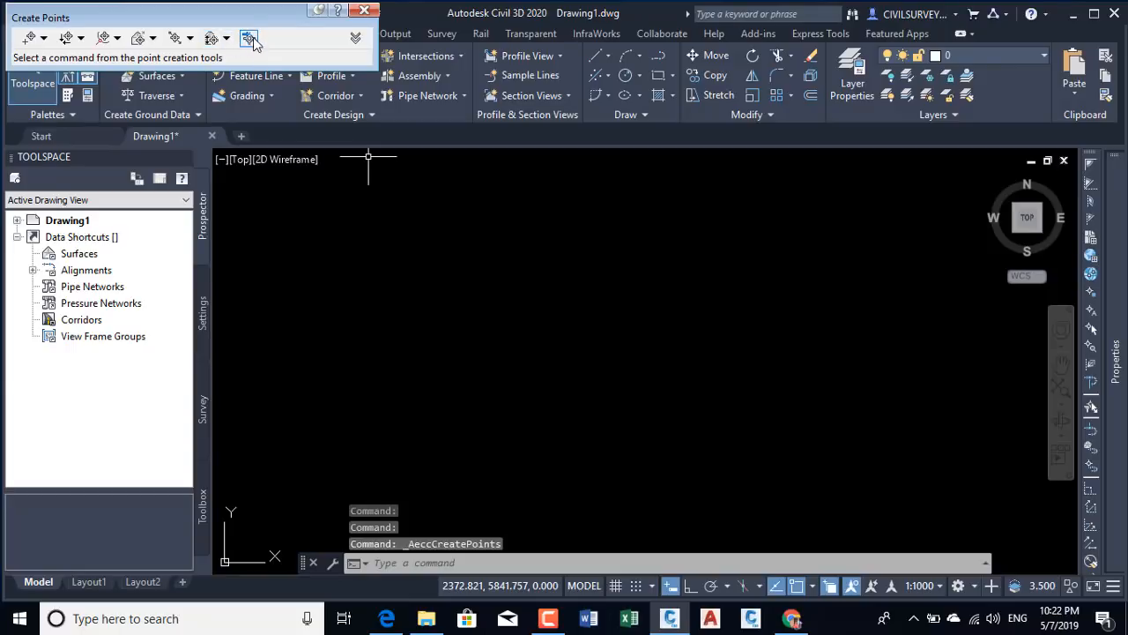
left_click(248, 38)
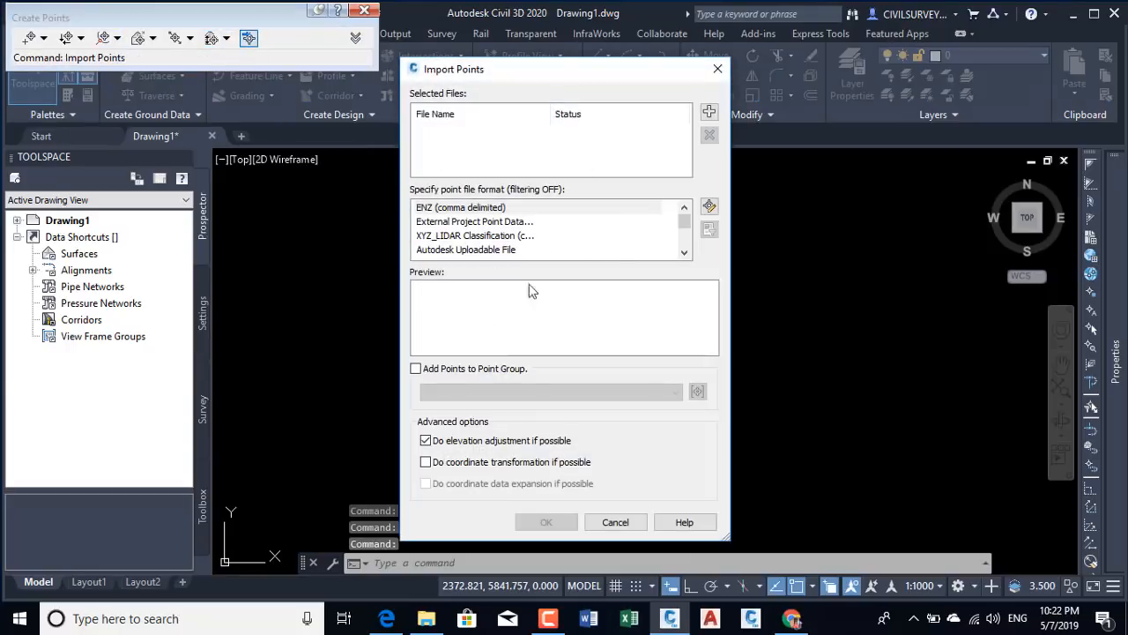
left_click(710, 112)
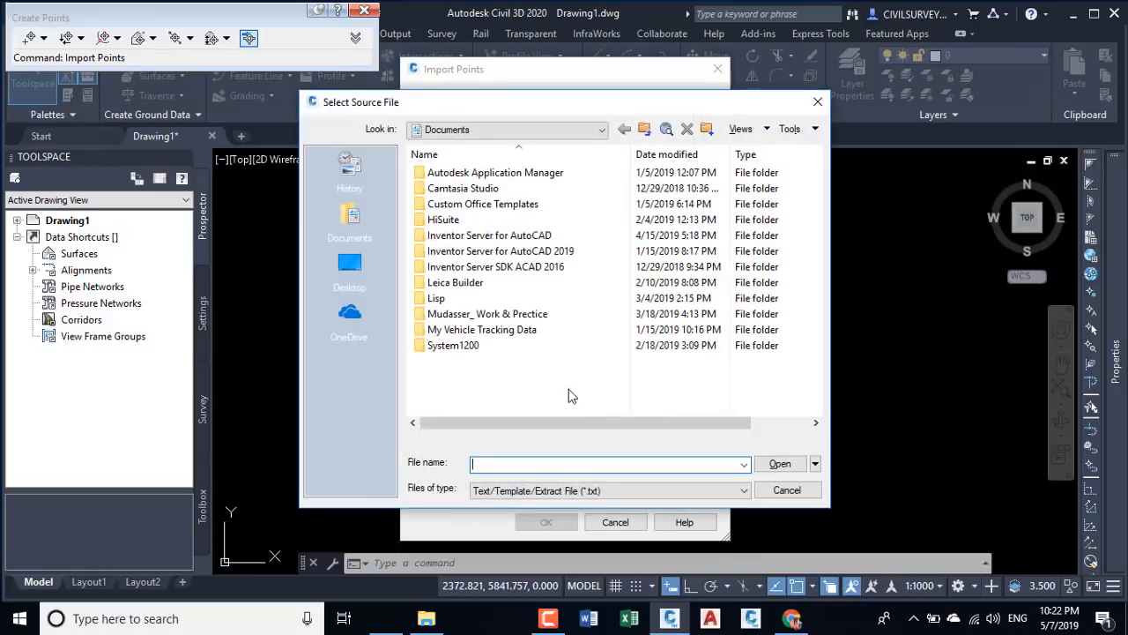
left_click(350, 264)
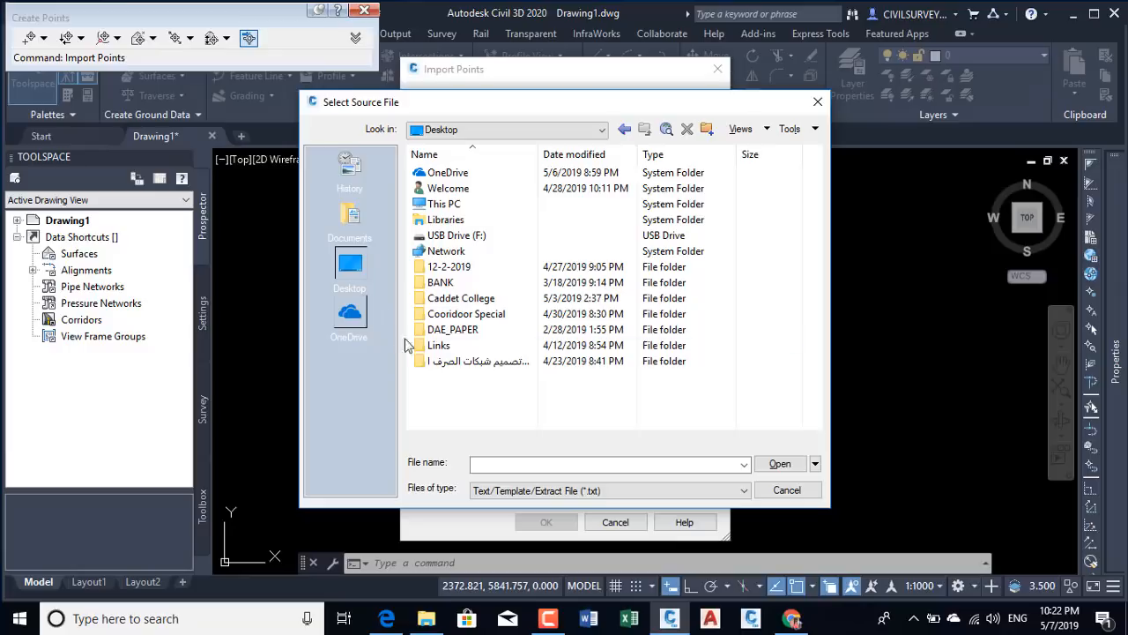
left_click(705, 490)
left_click(476, 523)
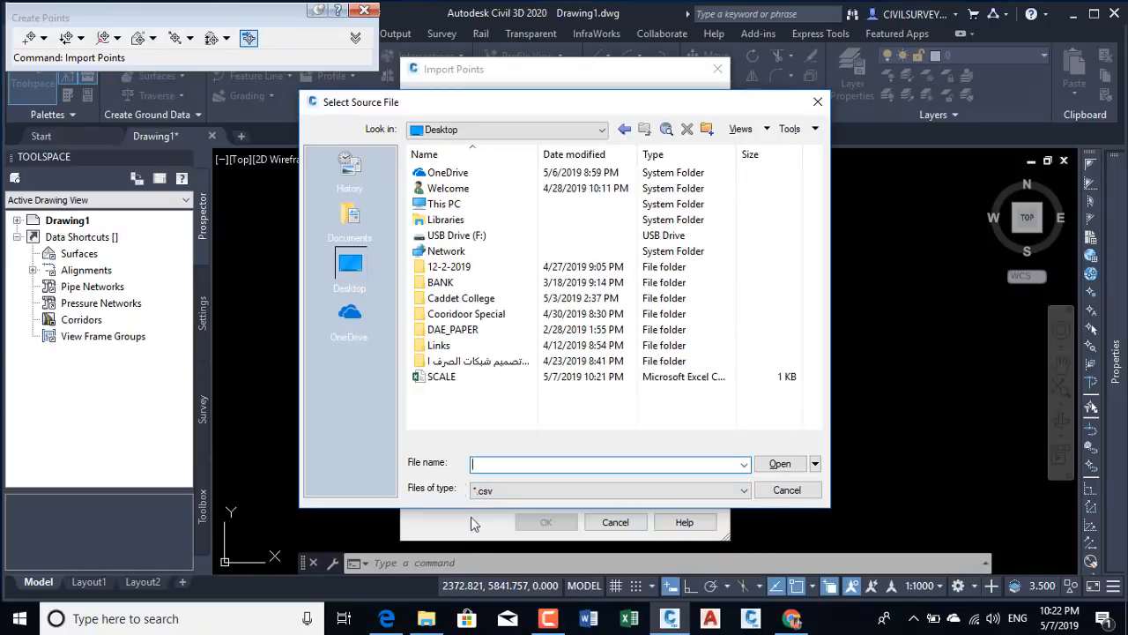
left_click(436, 377)
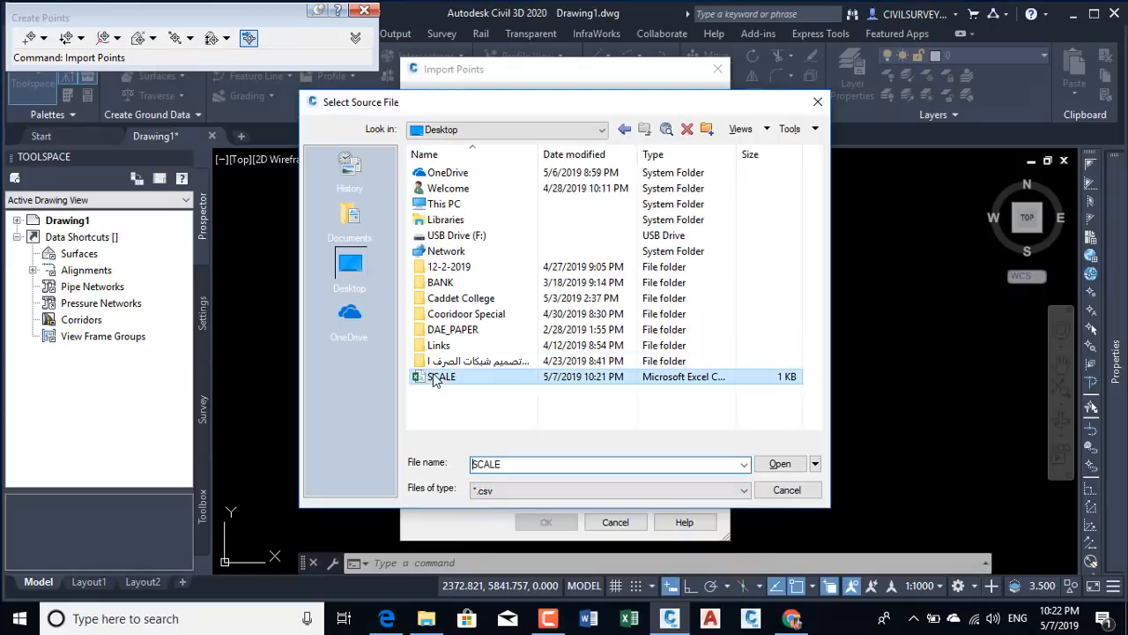
left_click(765, 465)
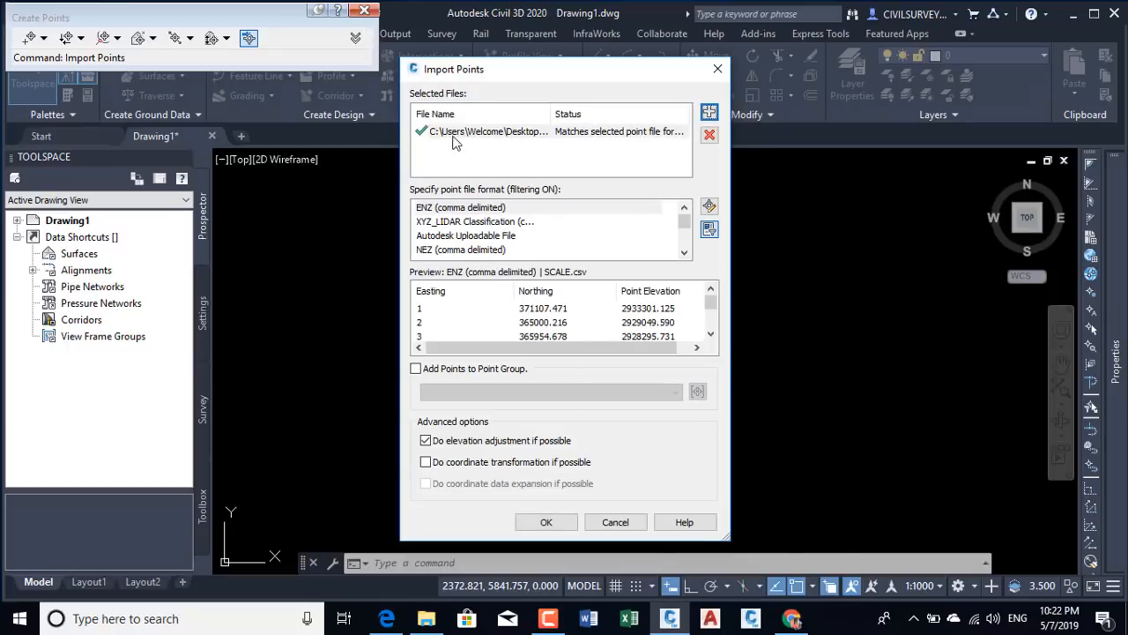
Try the NEZ format for SCALE.csv, and set the point file format to PENZD (comma delimited)
left_click(470, 251)
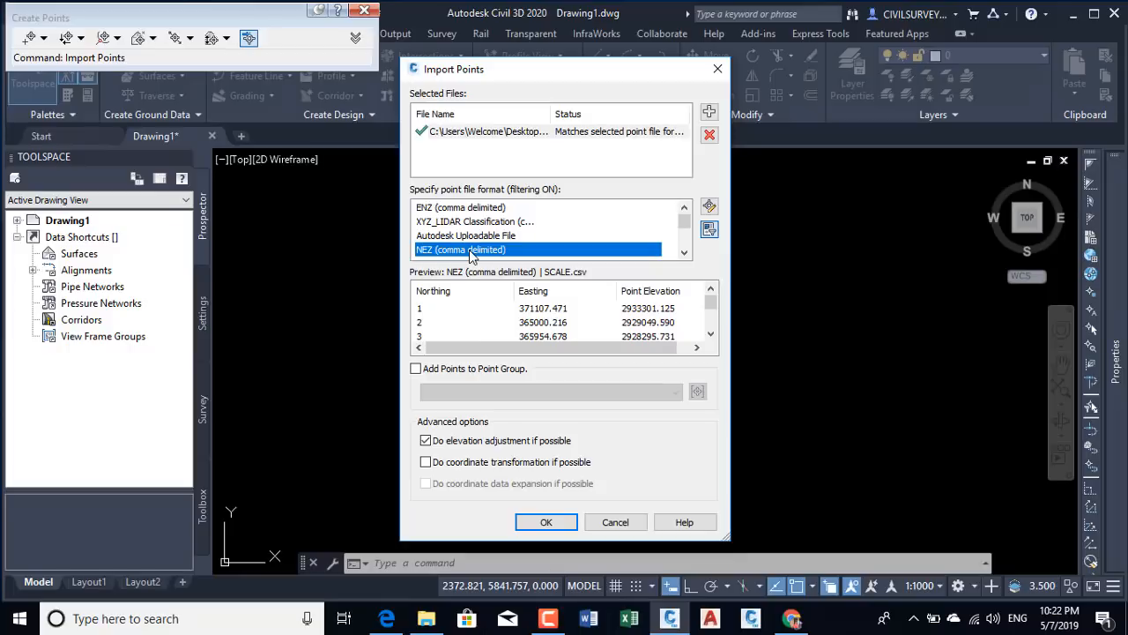
scroll(470, 253, "down", 1)
left_click(469, 250)
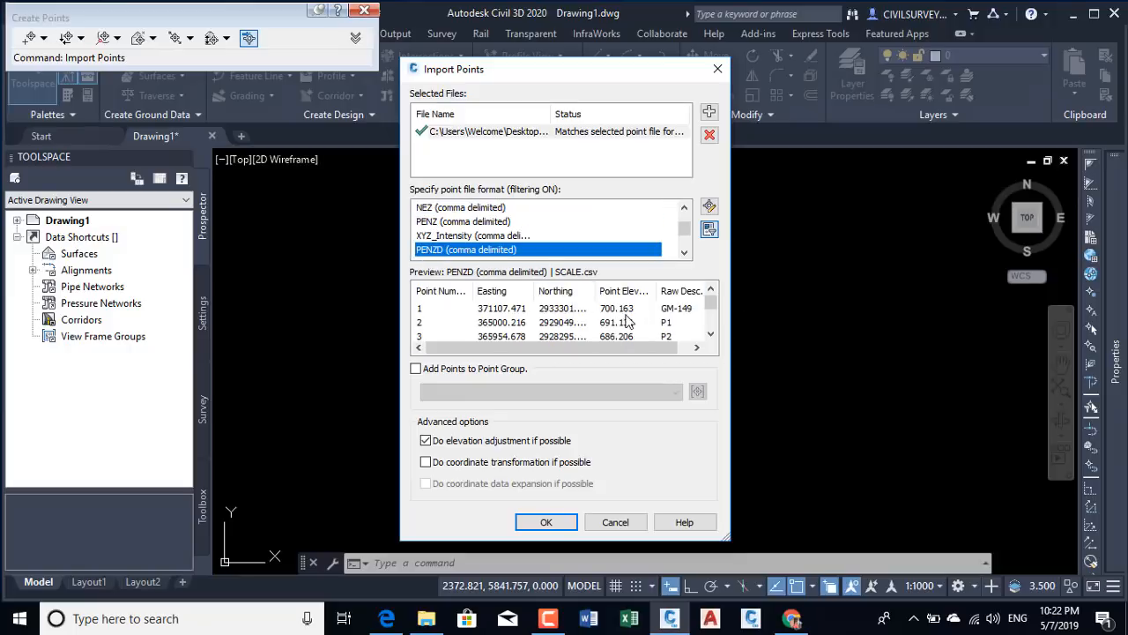
Add the points to a new point group named SCALE FACTOR, import them, and close the Create Points tools
left_click(417, 368)
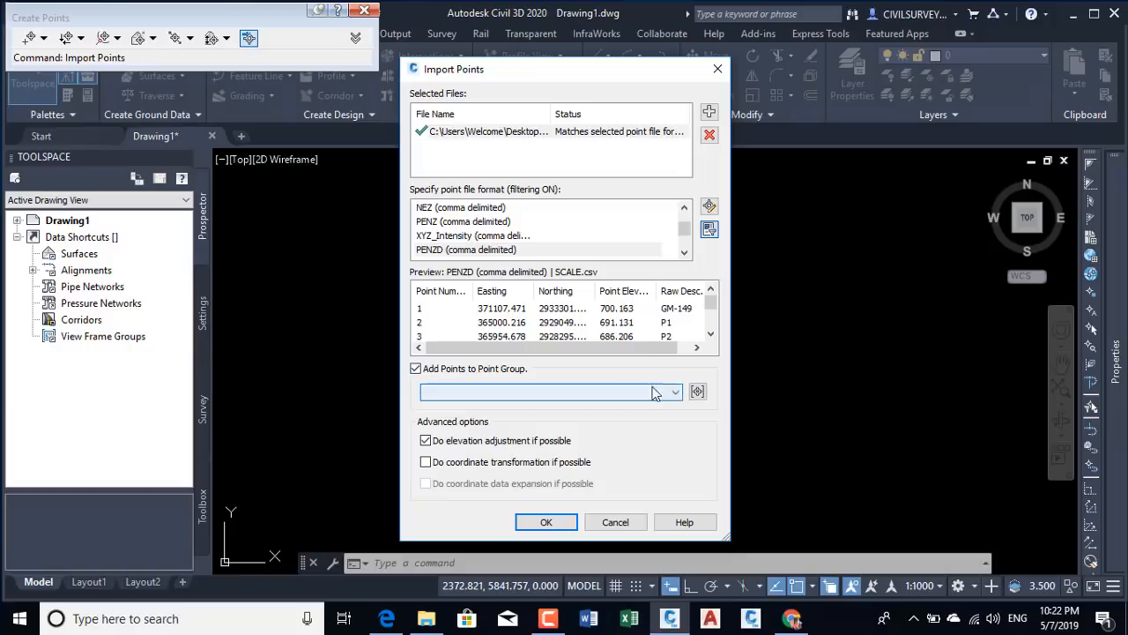
left_click(697, 391)
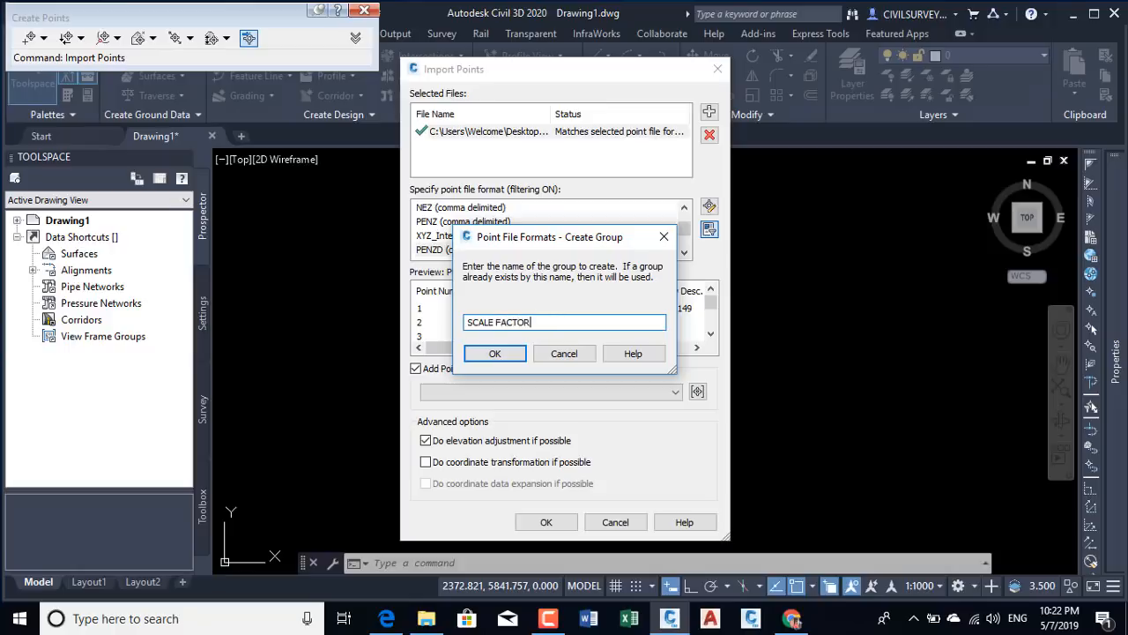
left_click(497, 353)
left_click(546, 521)
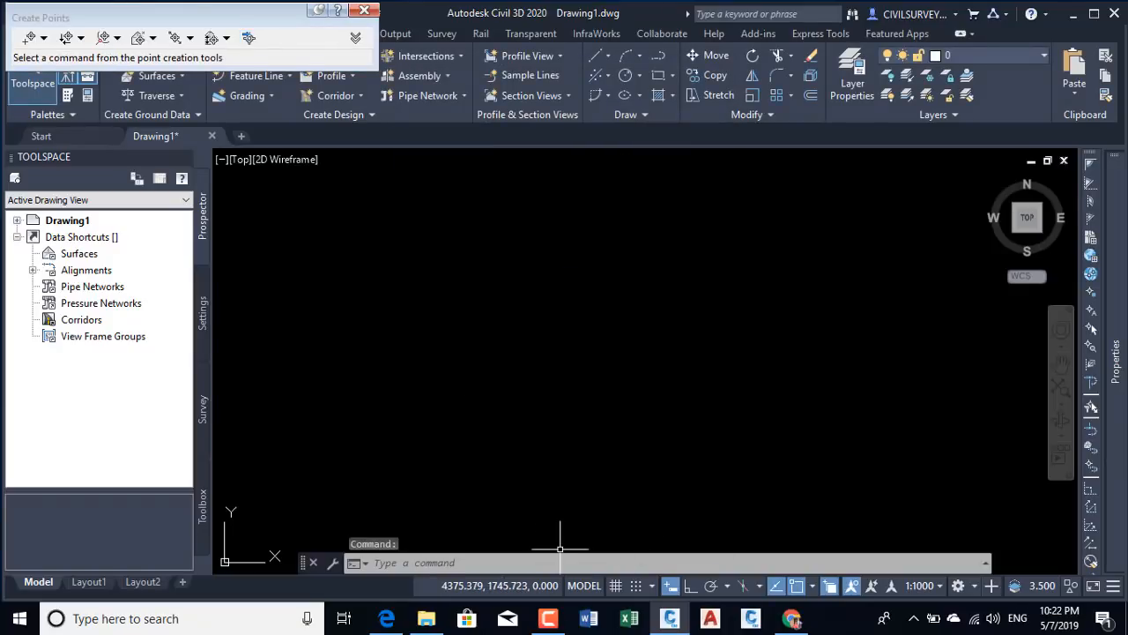
left_click(364, 11)
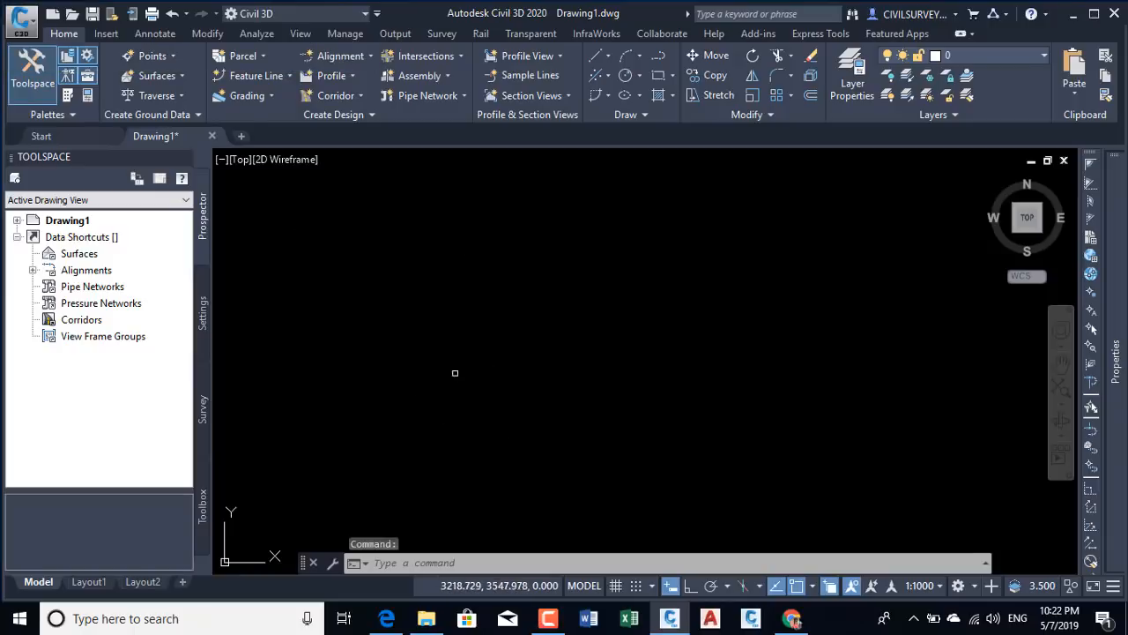
Zoom to the drawing extents and look over the distribution of the imported points
middle_click(527, 301)
middle_click(526, 300)
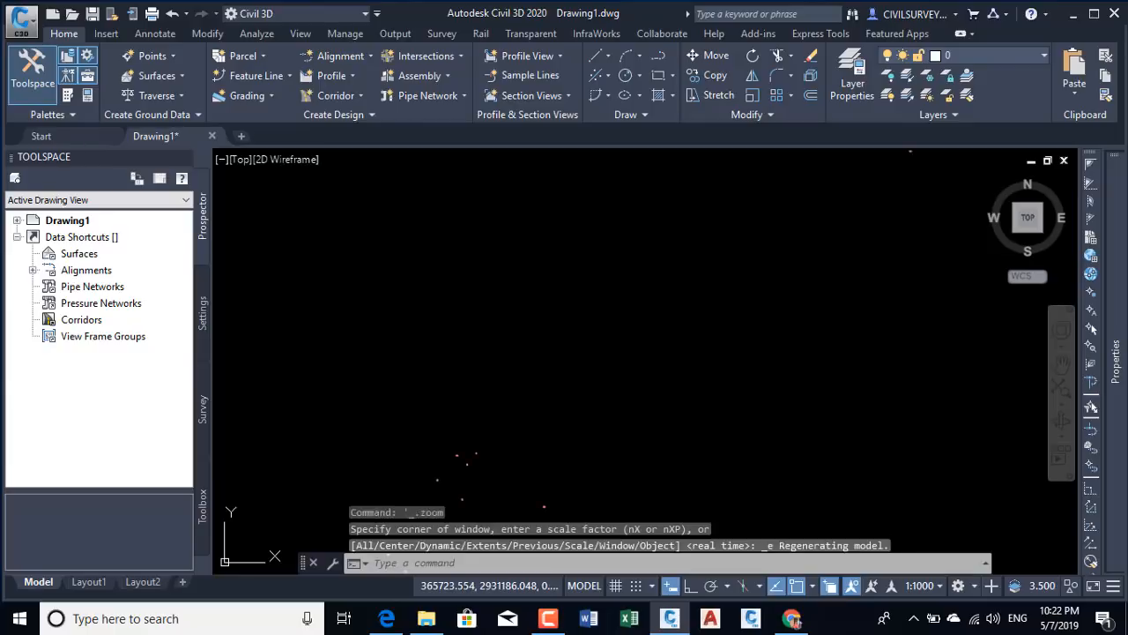
scroll(542, 397, "up", 2)
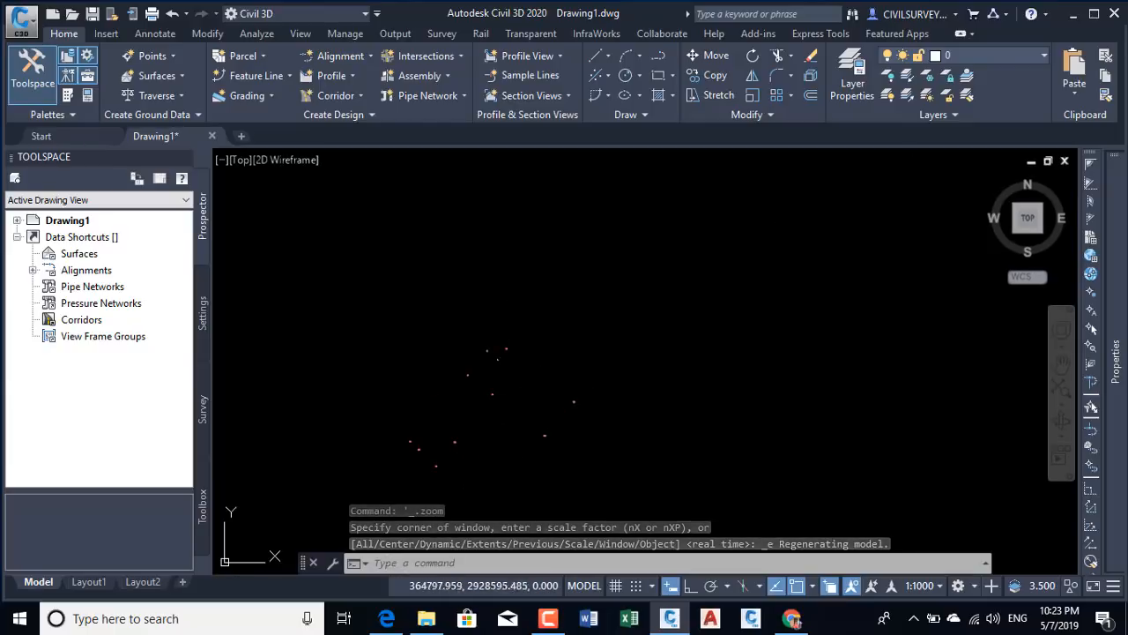
middle_click_drag(536, 403, 524, 407)
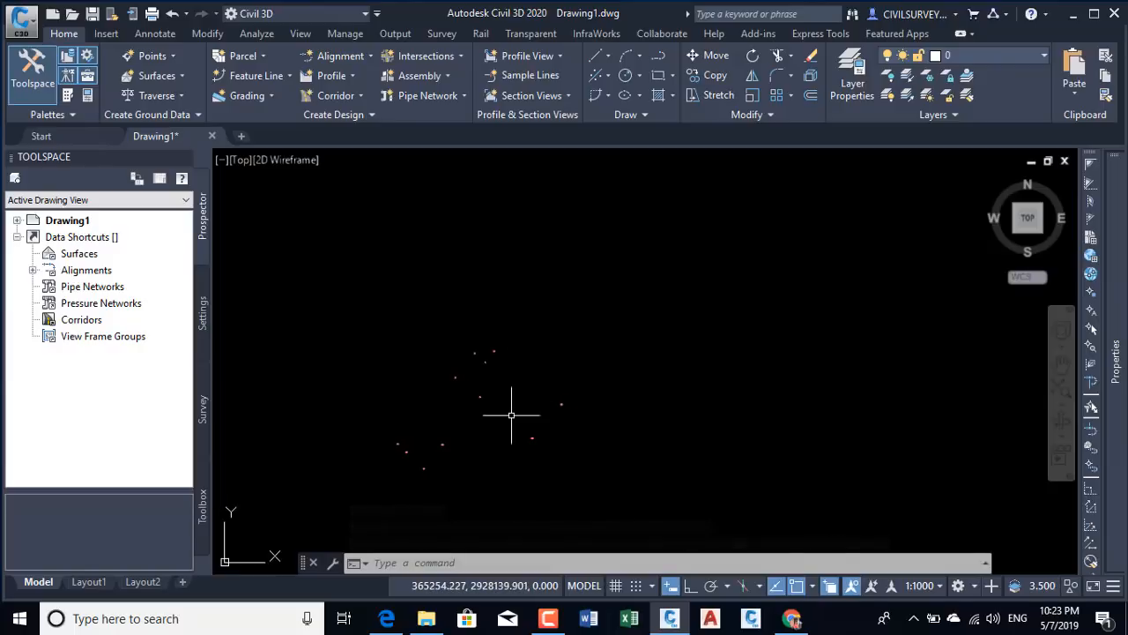
key("Escape")
key("Escape")
key("Escape")
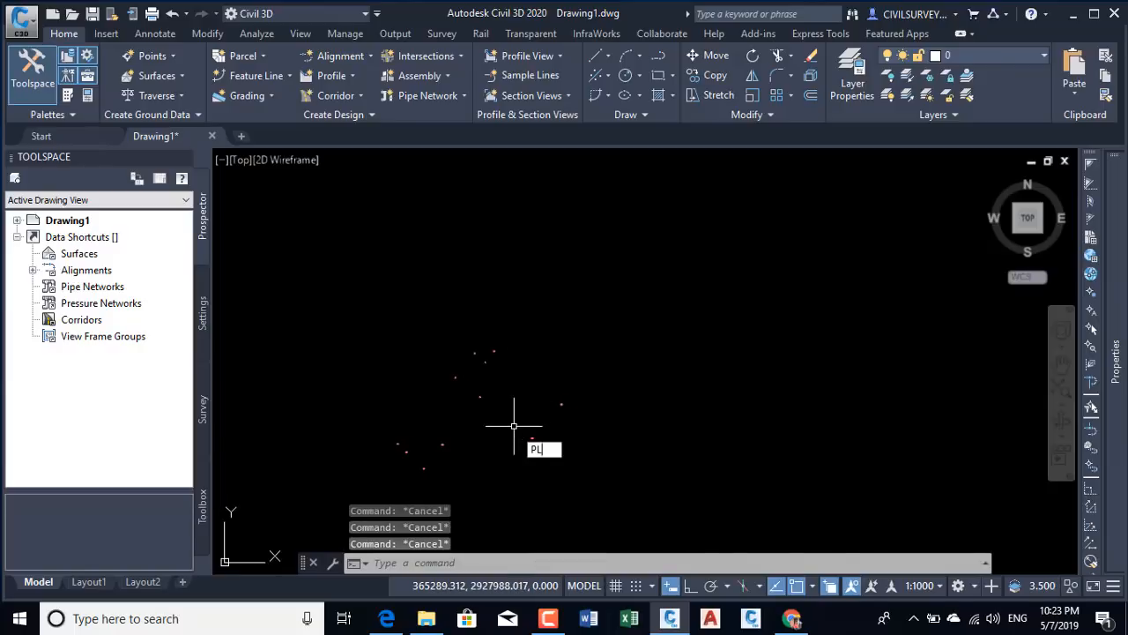
Draw a three-segment polyline from the far north-east point GM-149 through P1 and P2 to the neighbouring point
key("Return")
scroll(524, 424, "down", 2)
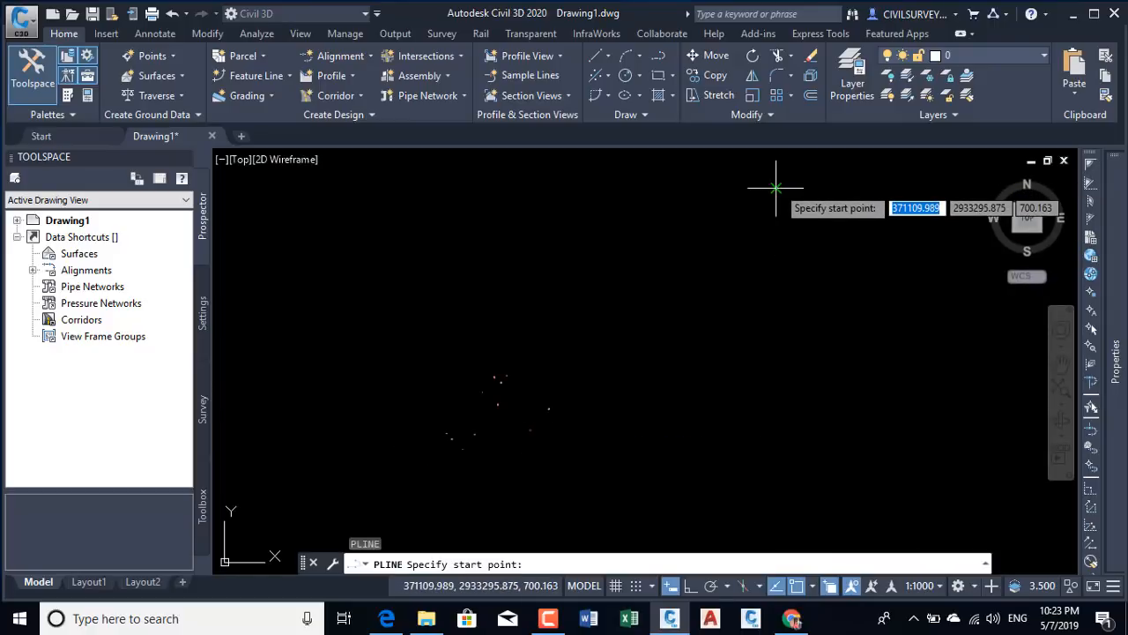
left_click(776, 187)
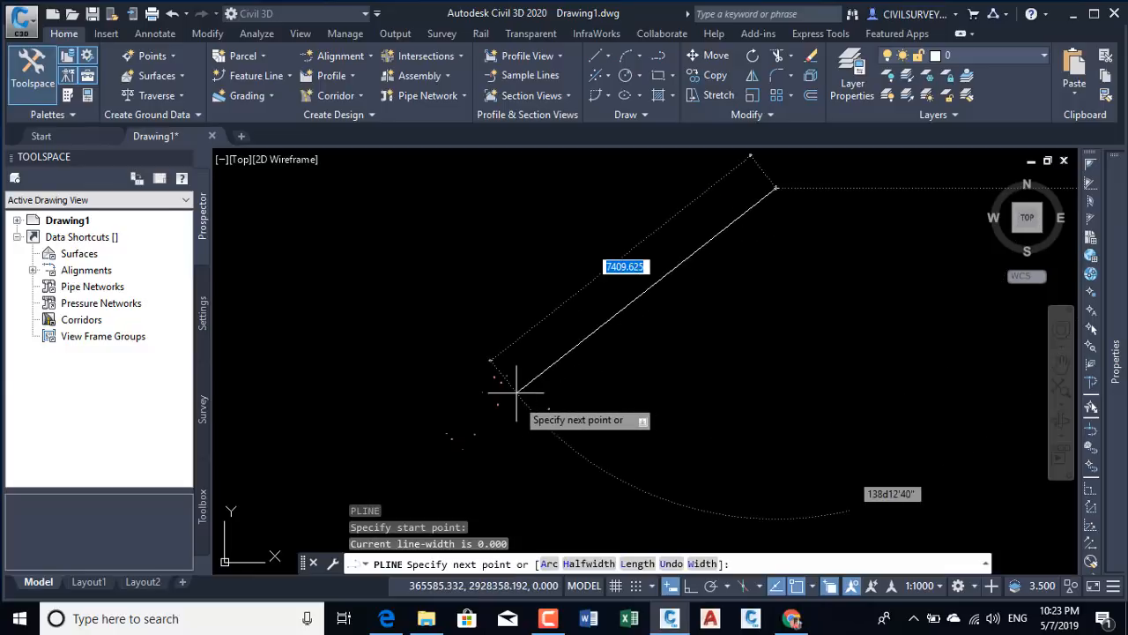
scroll(517, 392, "up", 3)
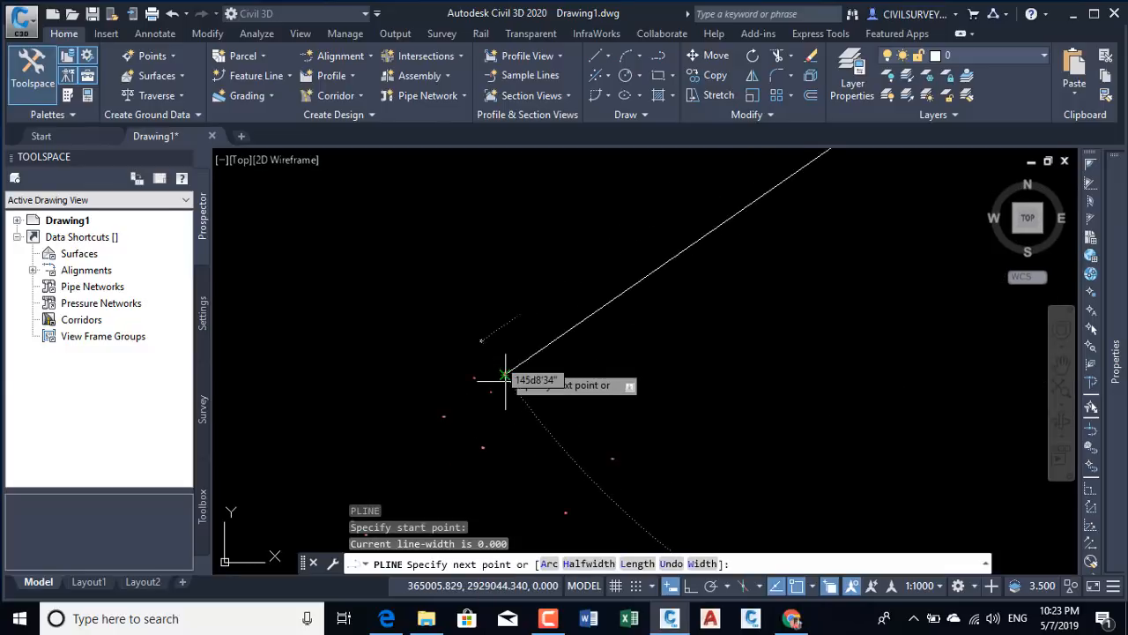
left_click(515, 371)
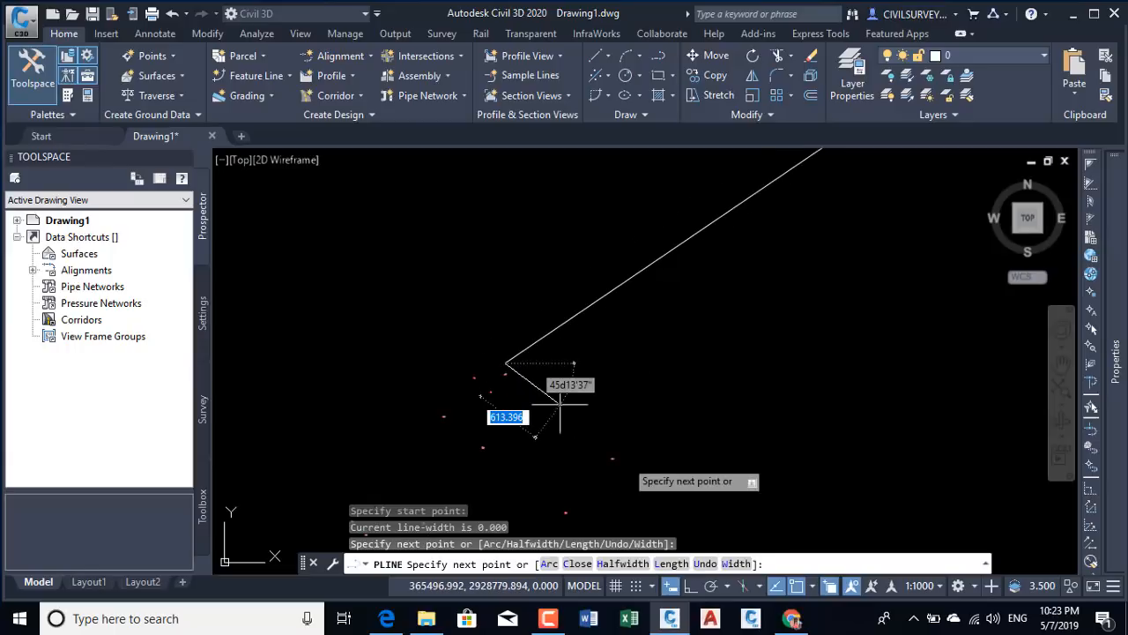
left_click(614, 456)
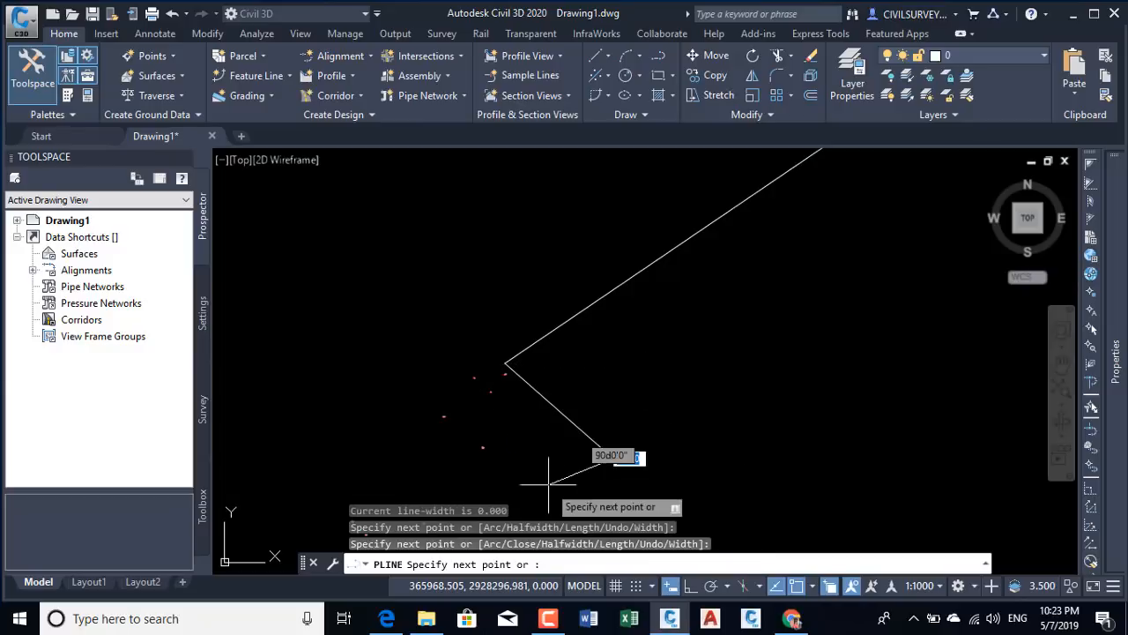
middle_click_drag(554, 480, 576, 408)
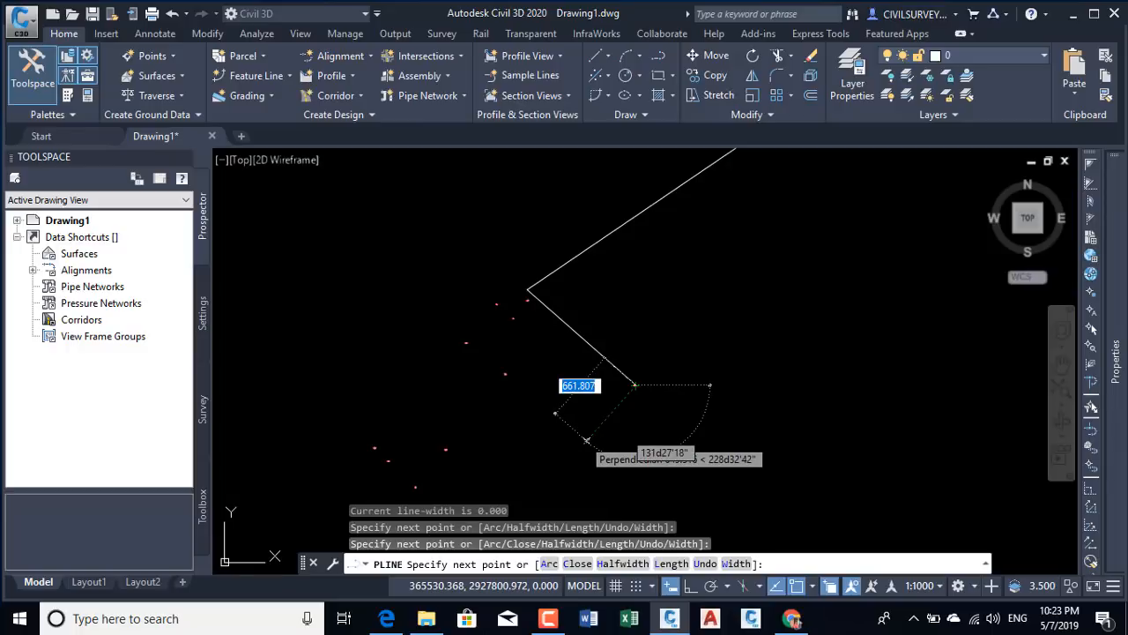
left_click(586, 438)
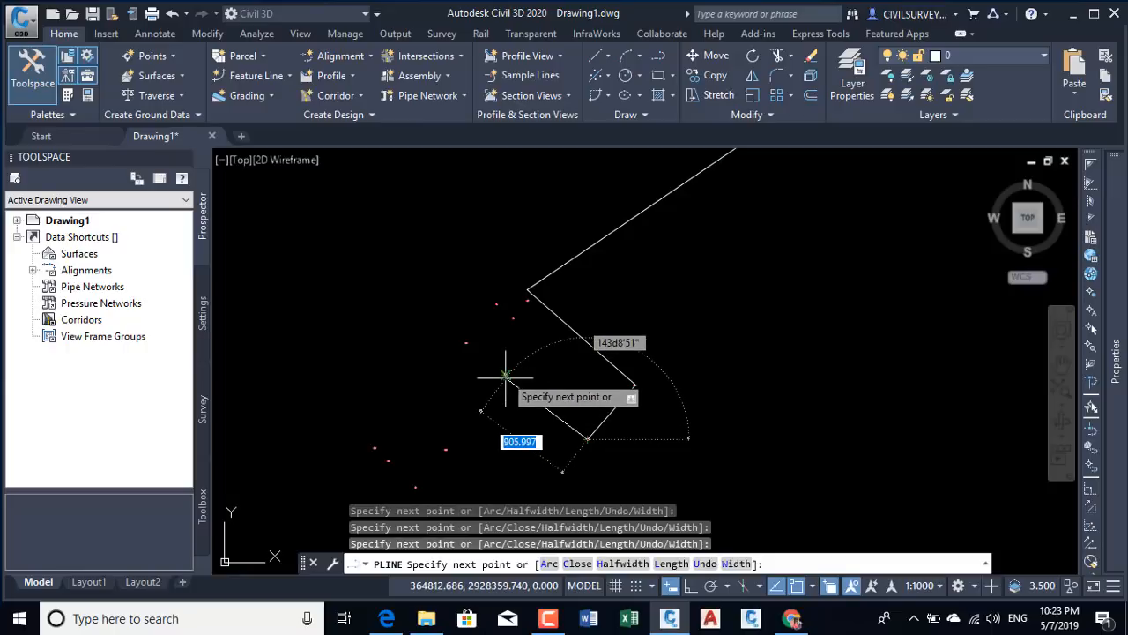
key("Escape")
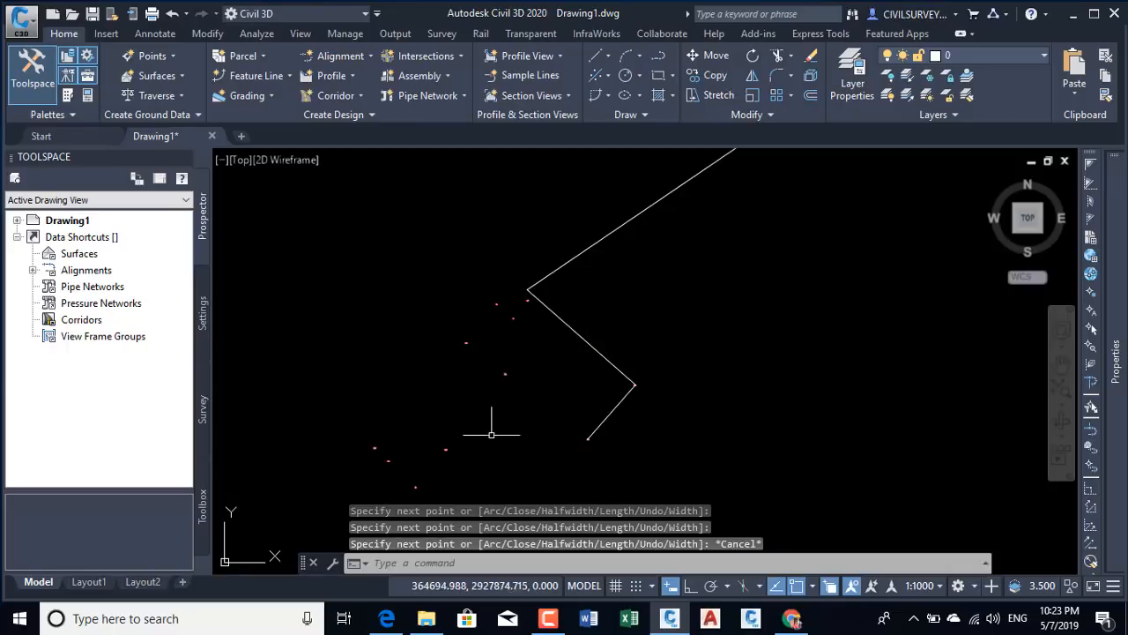
Erase the polyline drawn between the imported points
middle_click_drag(519, 410, 563, 422)
scroll(476, 440, "up", 5)
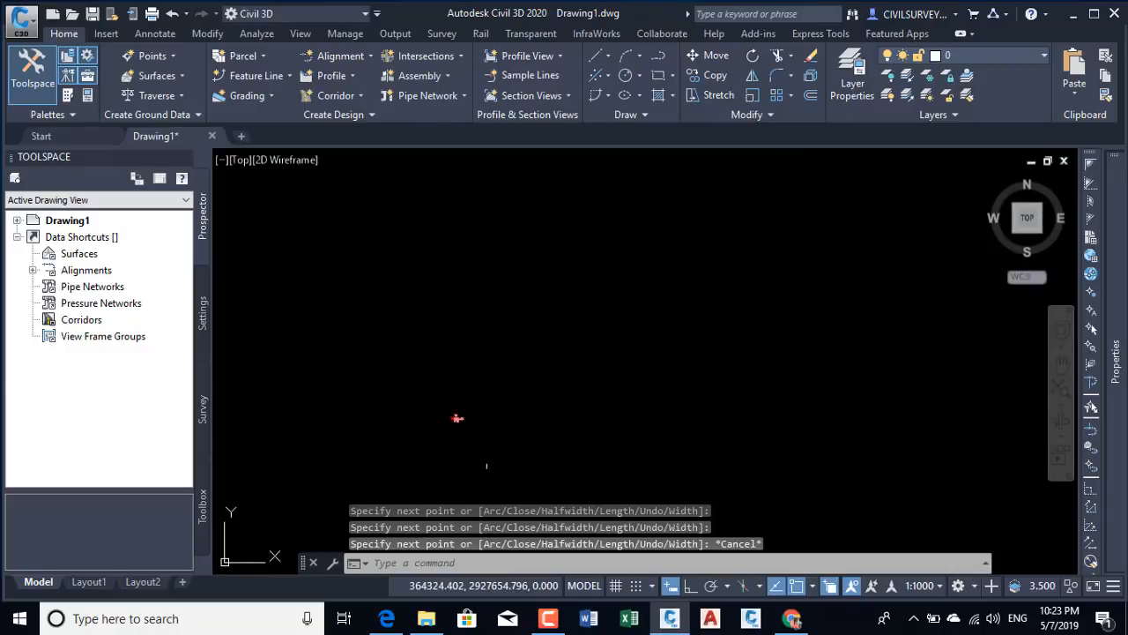
scroll(403, 397, "down", 5)
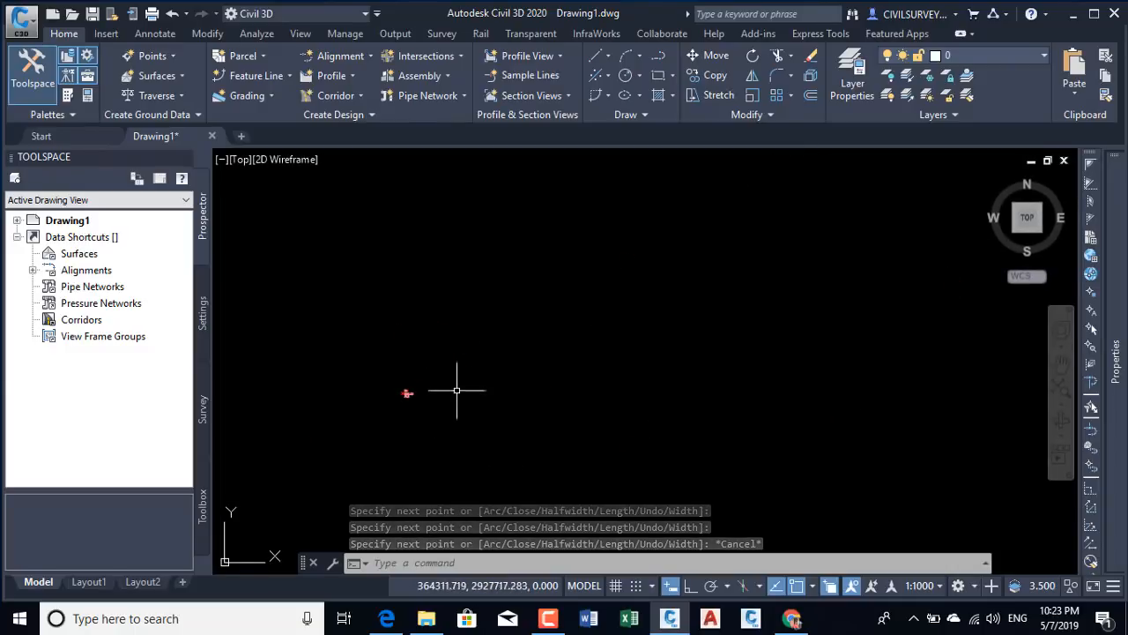
scroll(478, 428, "down", 2)
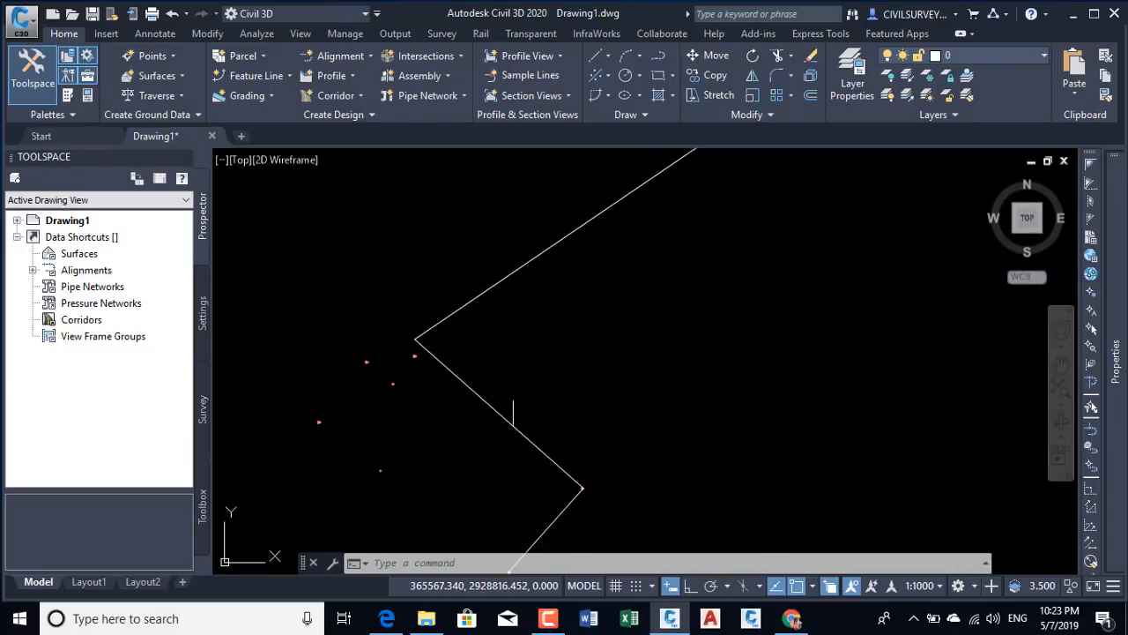
scroll(457, 393, "down", 2)
scroll(423, 425, "down", 3)
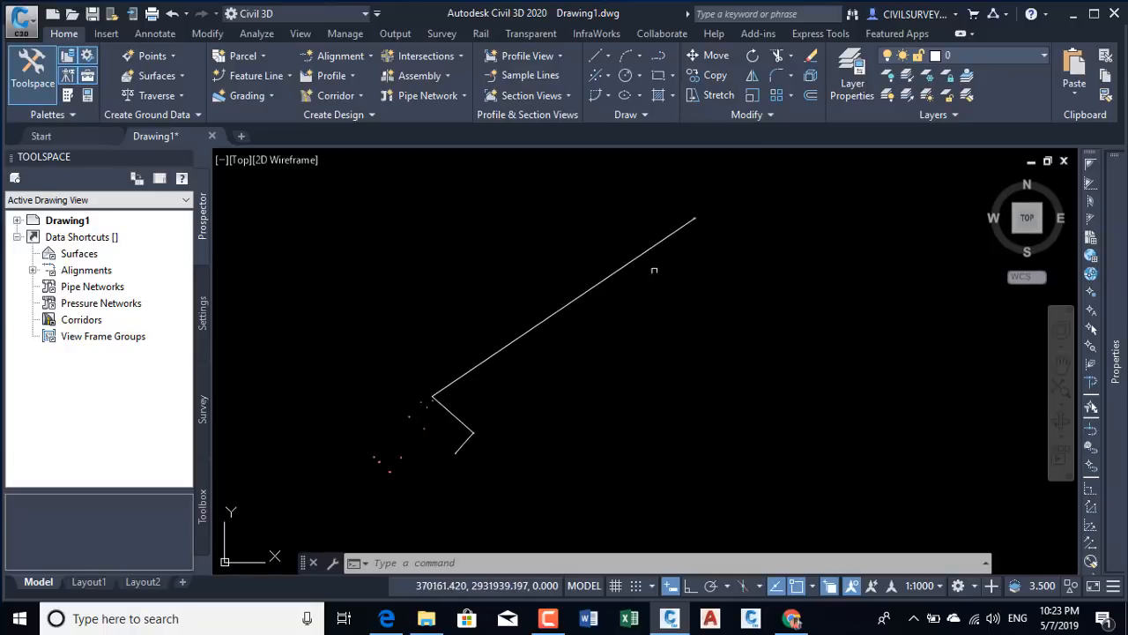
left_click(460, 429)
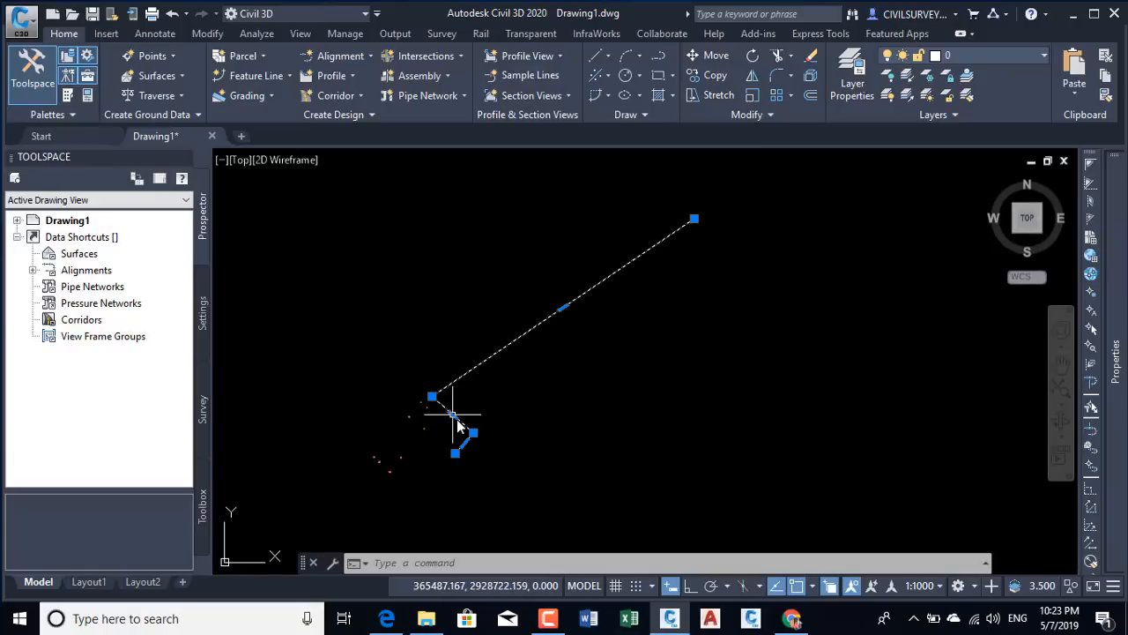
key("Delete")
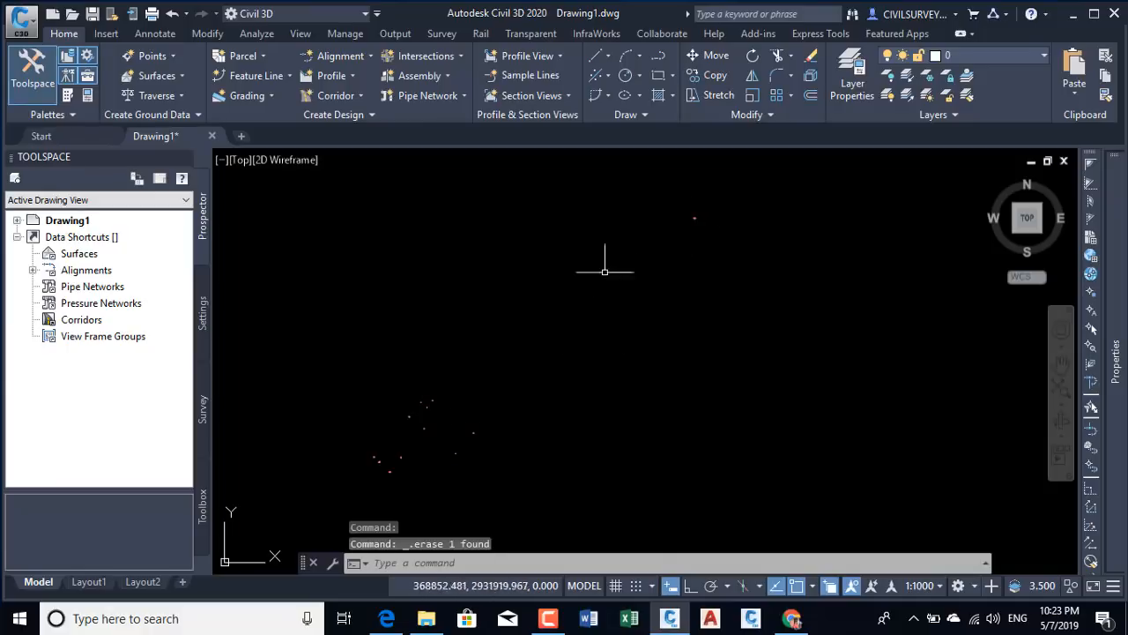
Examine the imported points up close, checking the number, elevation and description label at P1
scroll(432, 397, "up", 8)
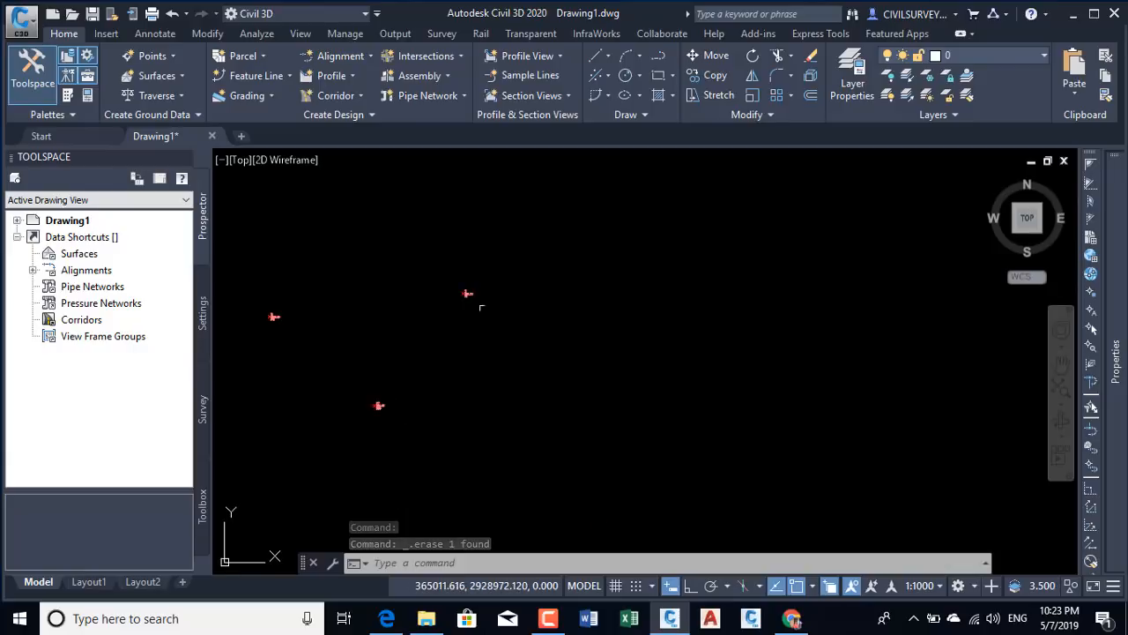
scroll(512, 357, "up", 6)
scroll(534, 335, "down", 8)
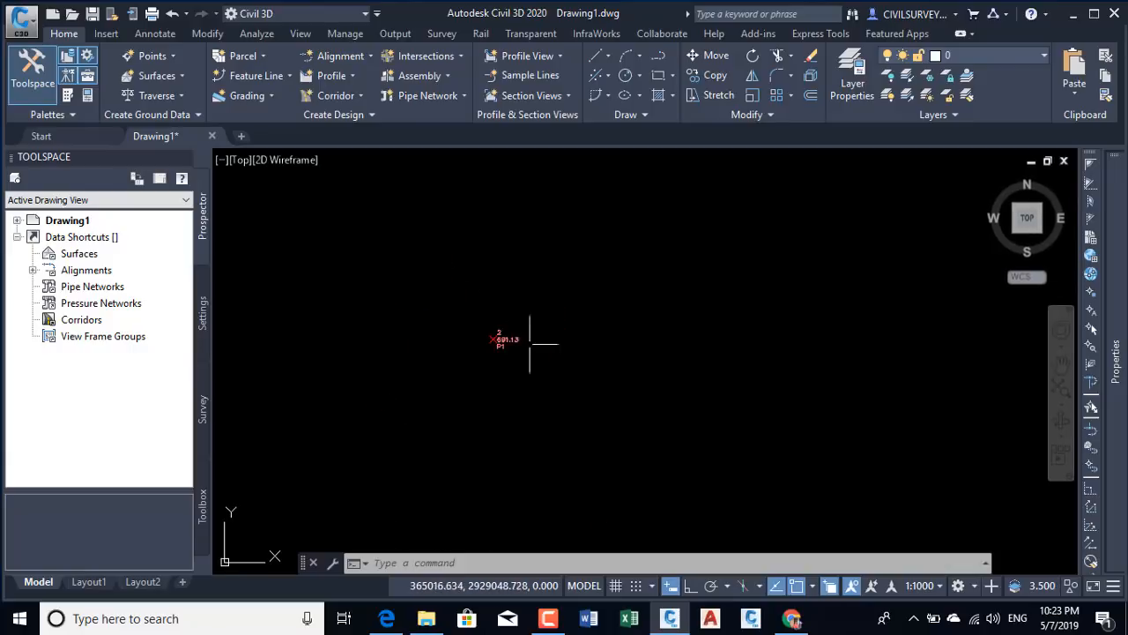
scroll(529, 348, "up", 3)
scroll(511, 335, "down", 5)
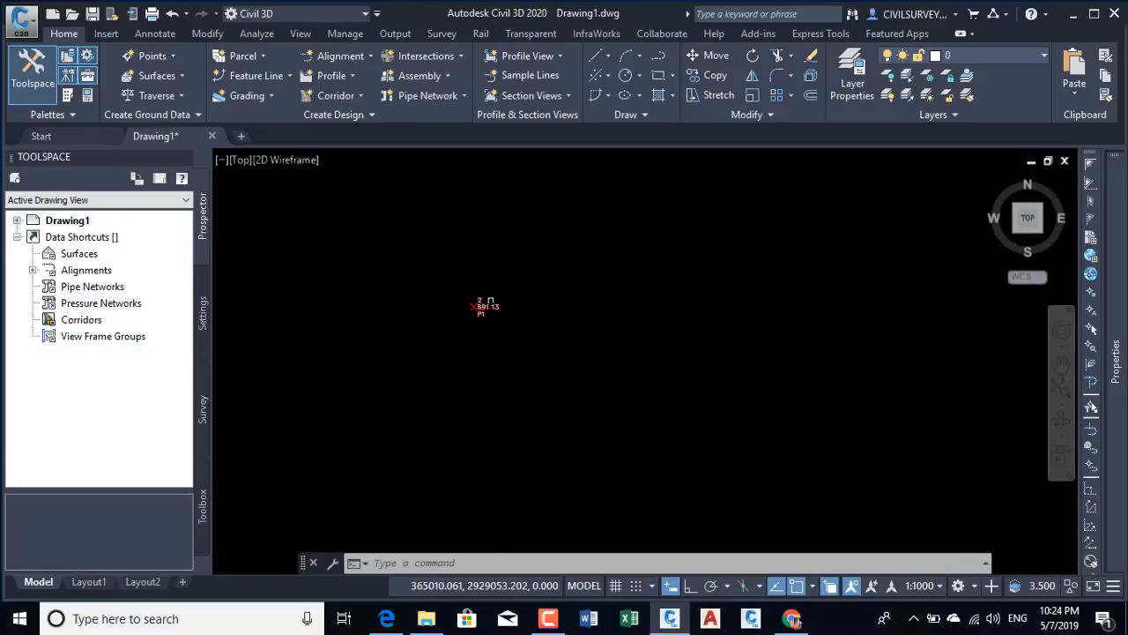
scroll(528, 346, "down", 3)
scroll(583, 379, "up", 2)
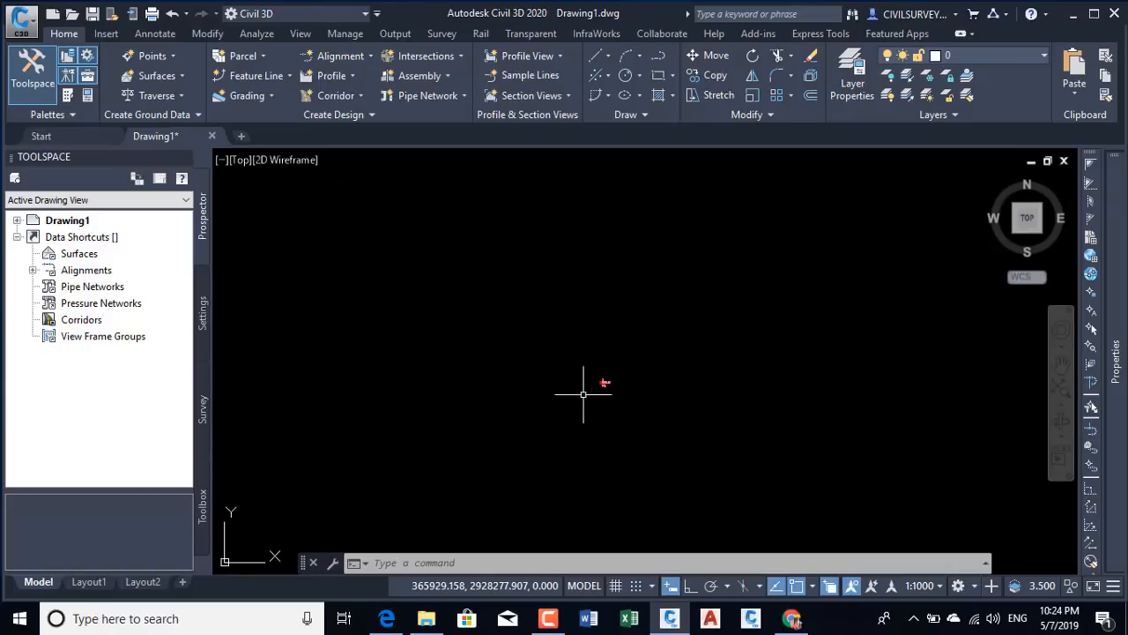
scroll(569, 369, "down", 2)
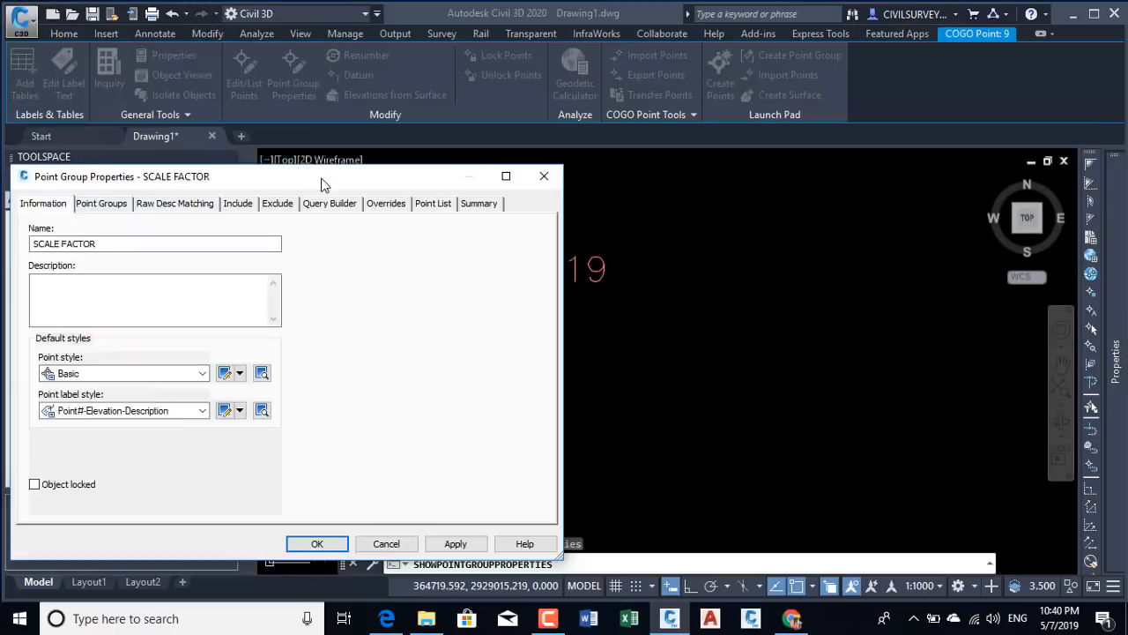
Set the SCALE FACTOR point group's point label style to Point#-Elevation-Description
mouse_move(323, 182)
left_mouse_down()
mouse_move(515, 454)
mouse_move(605, 369)
mouse_move(611, 376)
left_mouse_up()
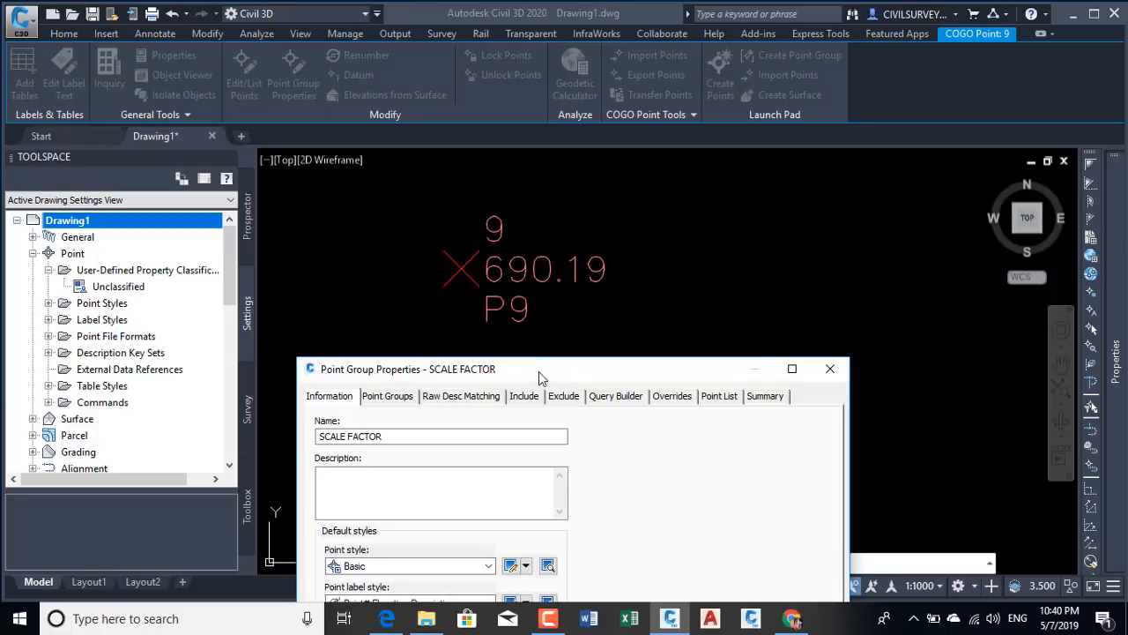
left_click_drag(538, 378, 277, 130)
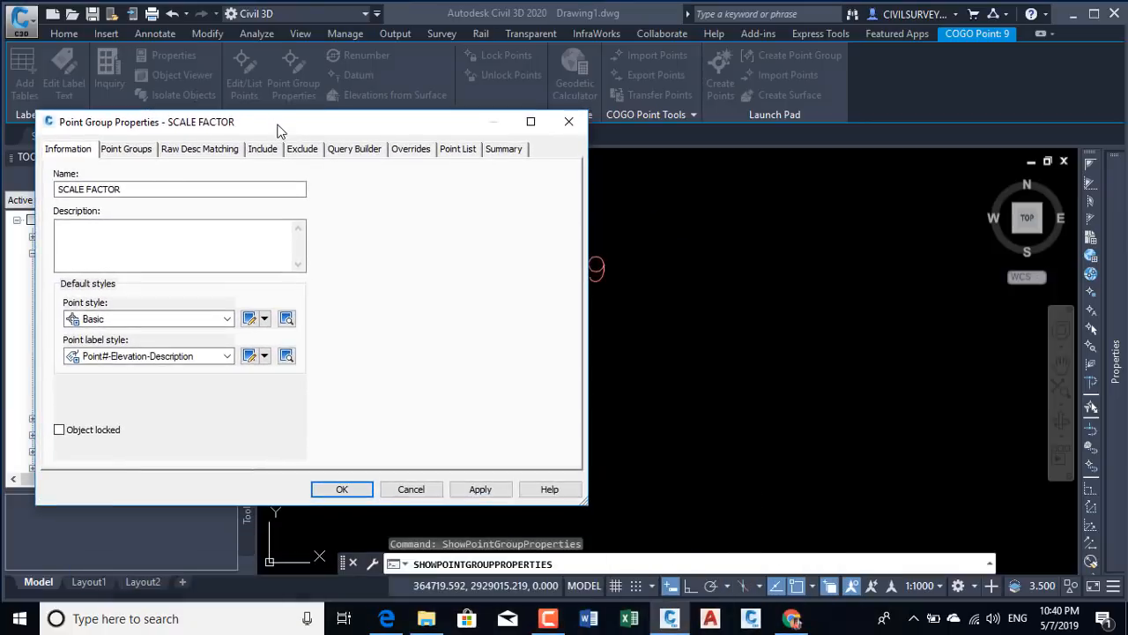
left_click(227, 356)
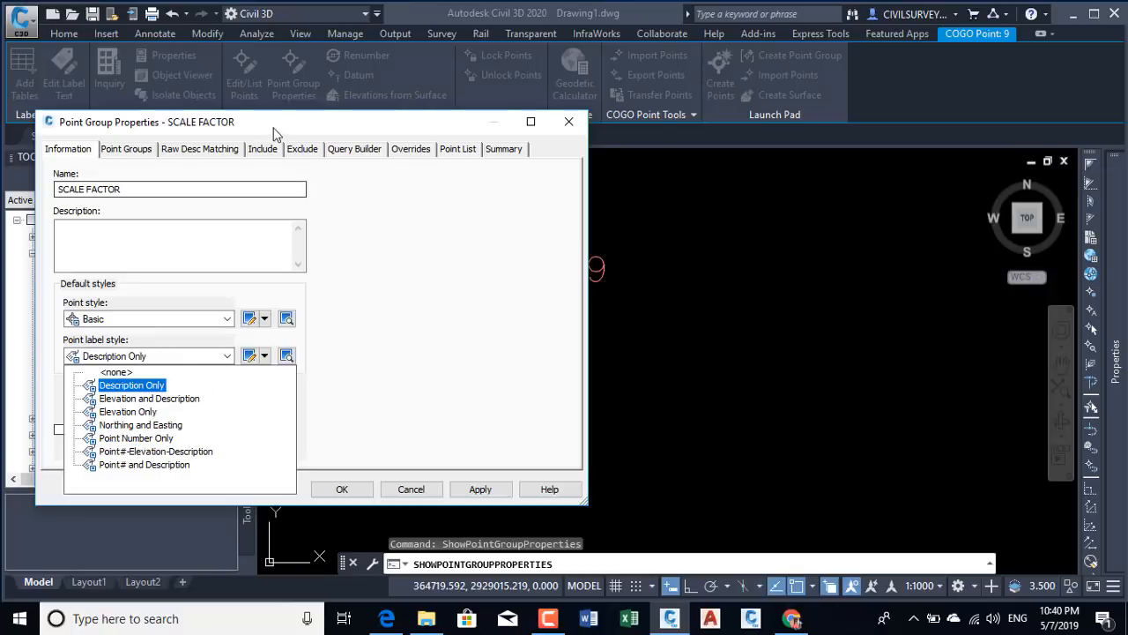
left_click(155, 452)
Open the SCALE FACTOR point group's Point#-Elevation-Description label style for editing
left_click_drag(418, 287, 314, 334)
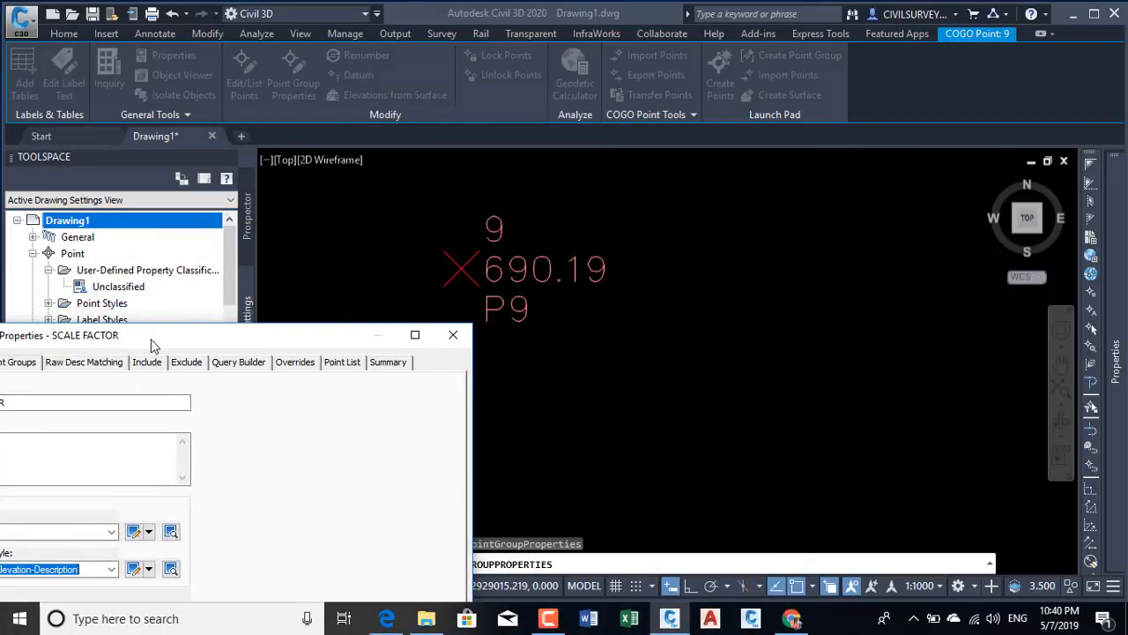
left_click_drag(152, 343, 320, 165)
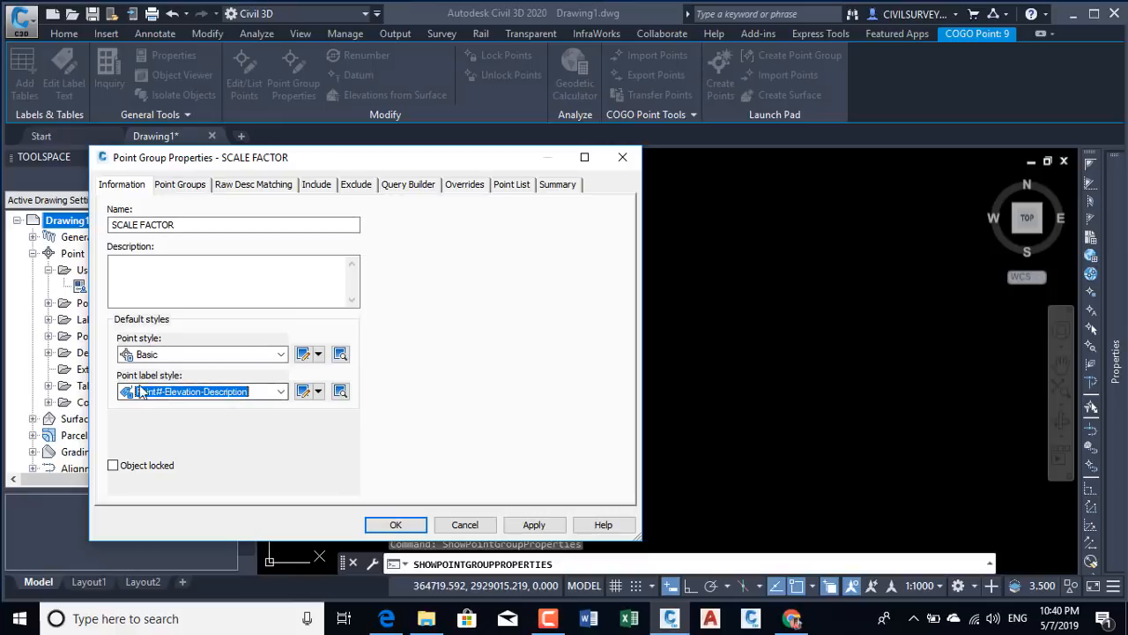
left_click(319, 391)
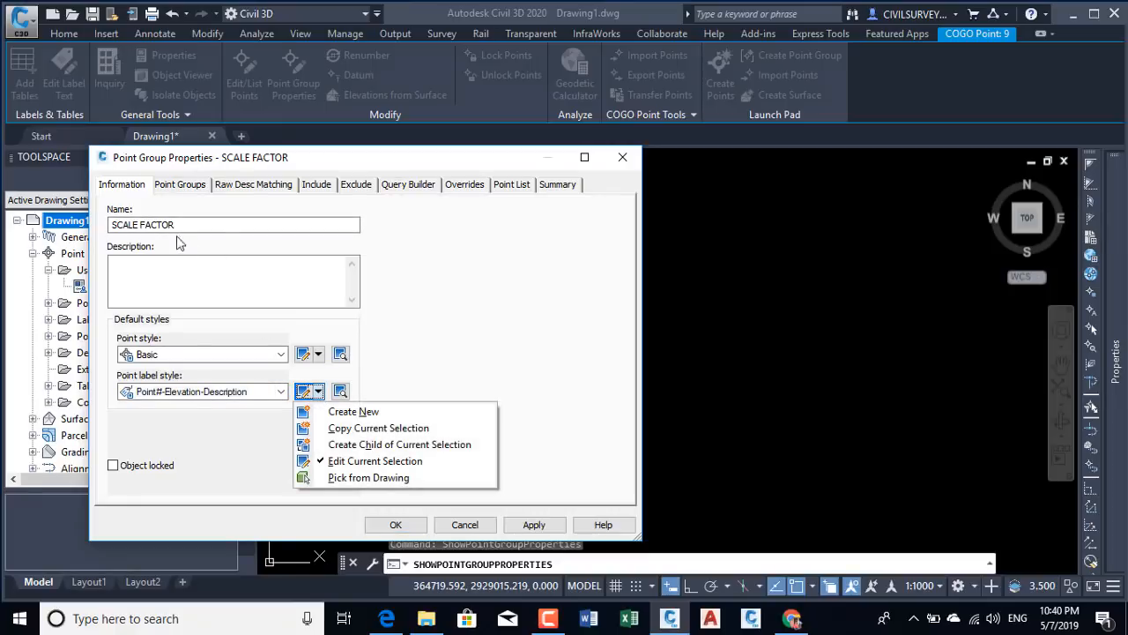
left_click(368, 461)
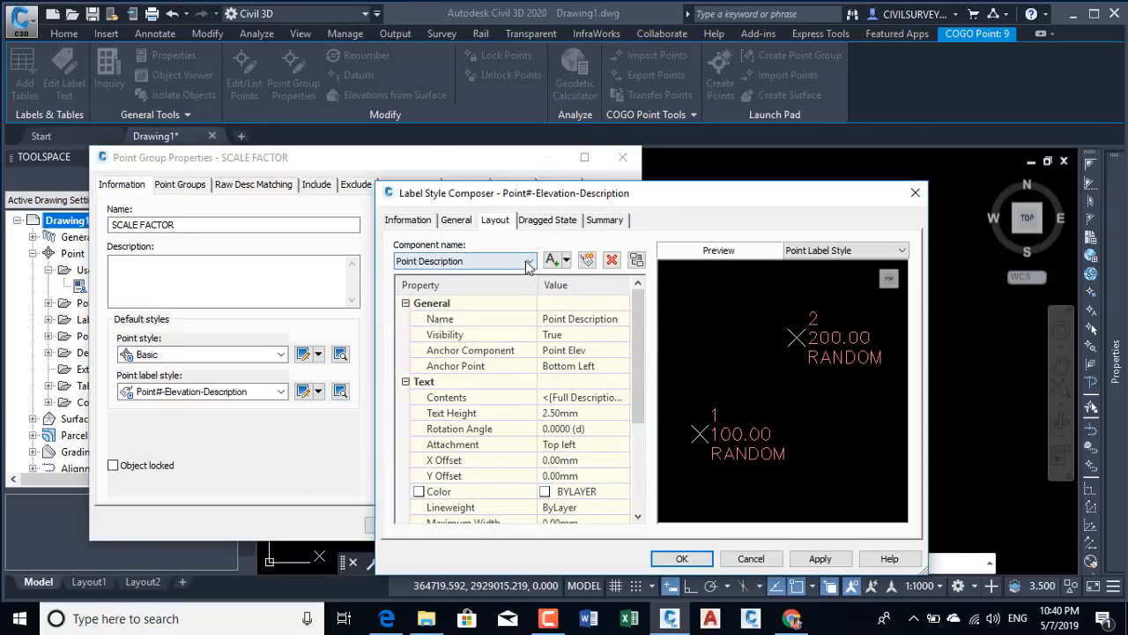
Add a new text component to the label style and name it S-F
left_click(522, 263)
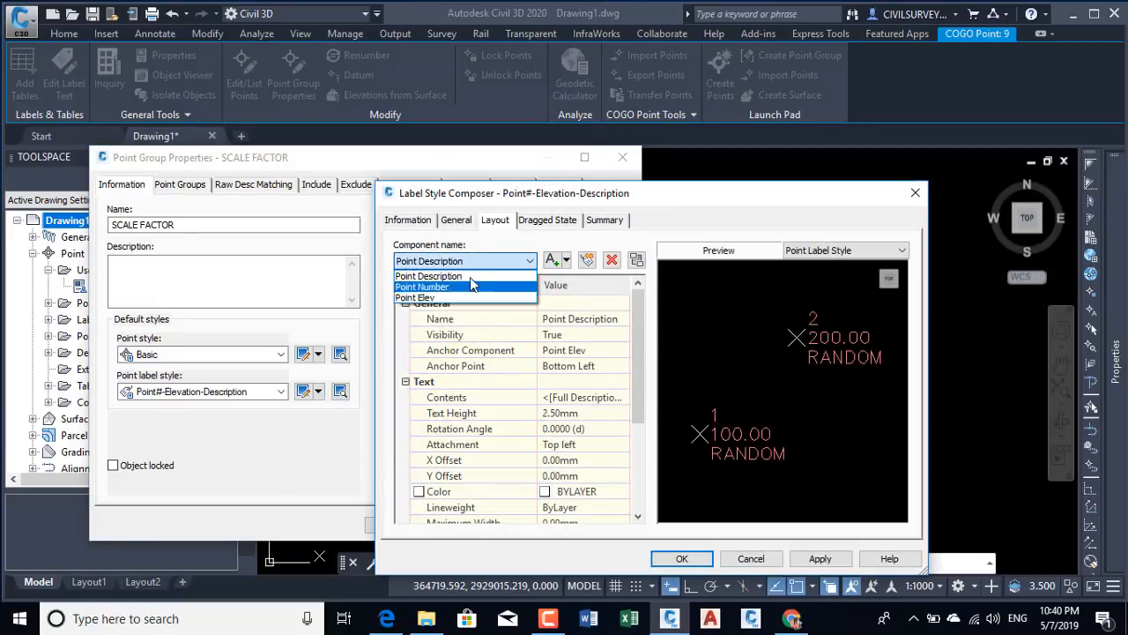
left_click(525, 260)
left_click(551, 259)
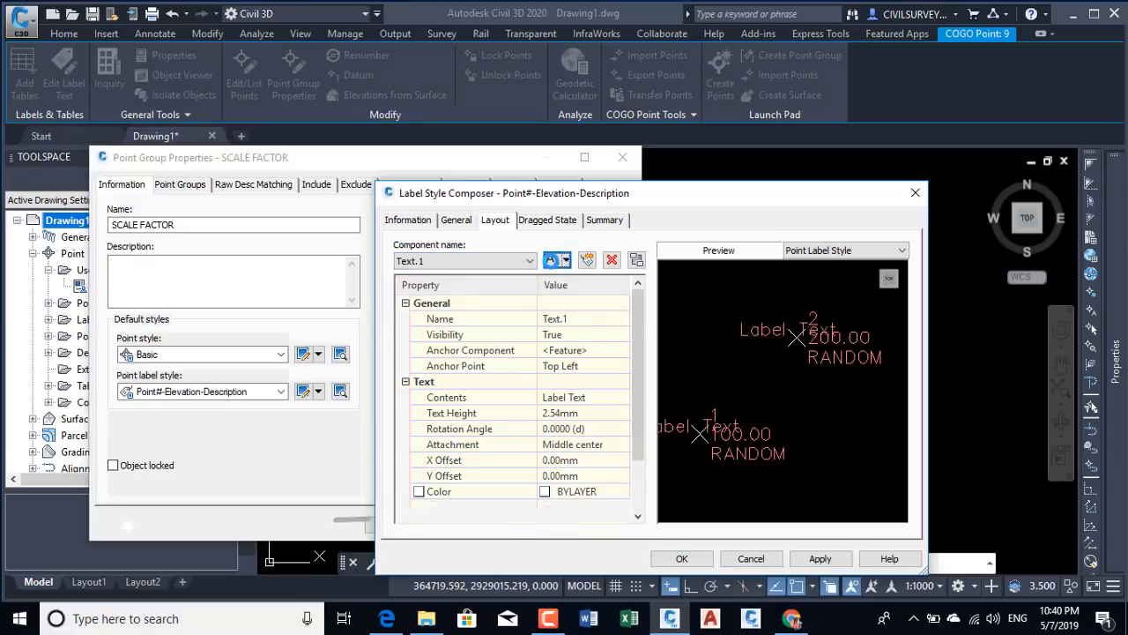
left_click(572, 319)
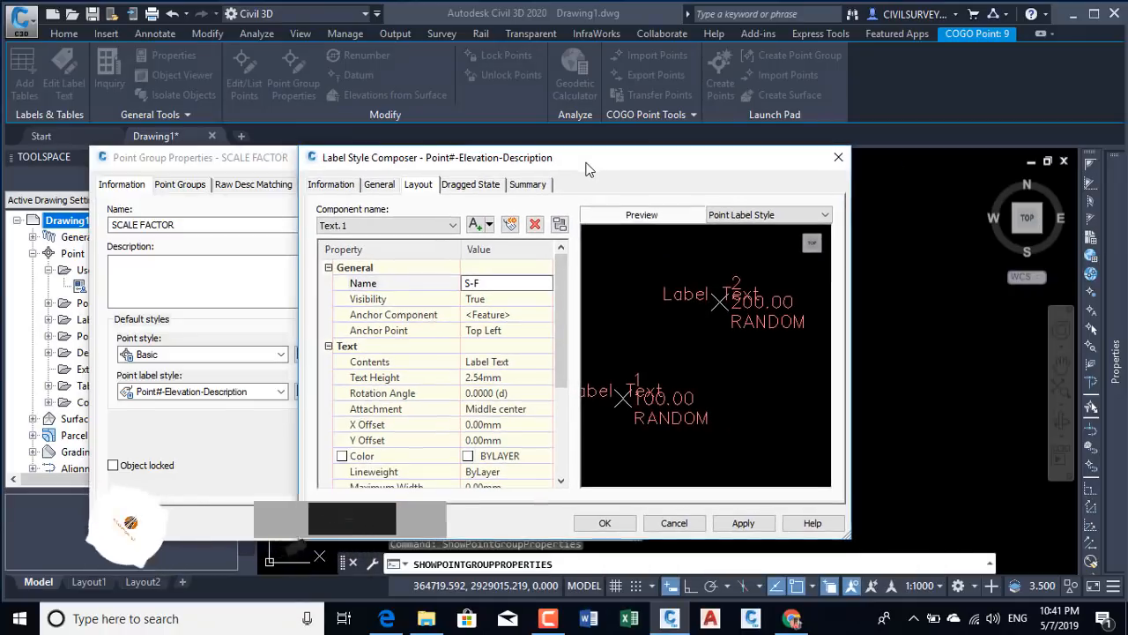
left_click_drag(734, 434, 655, 398)
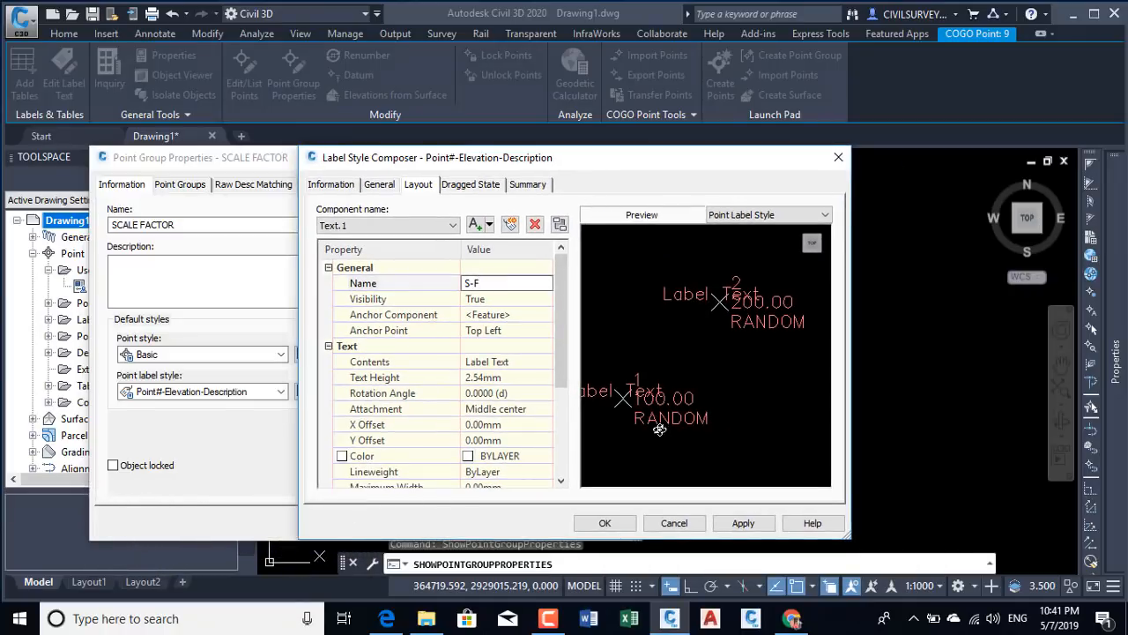
left_click(532, 365)
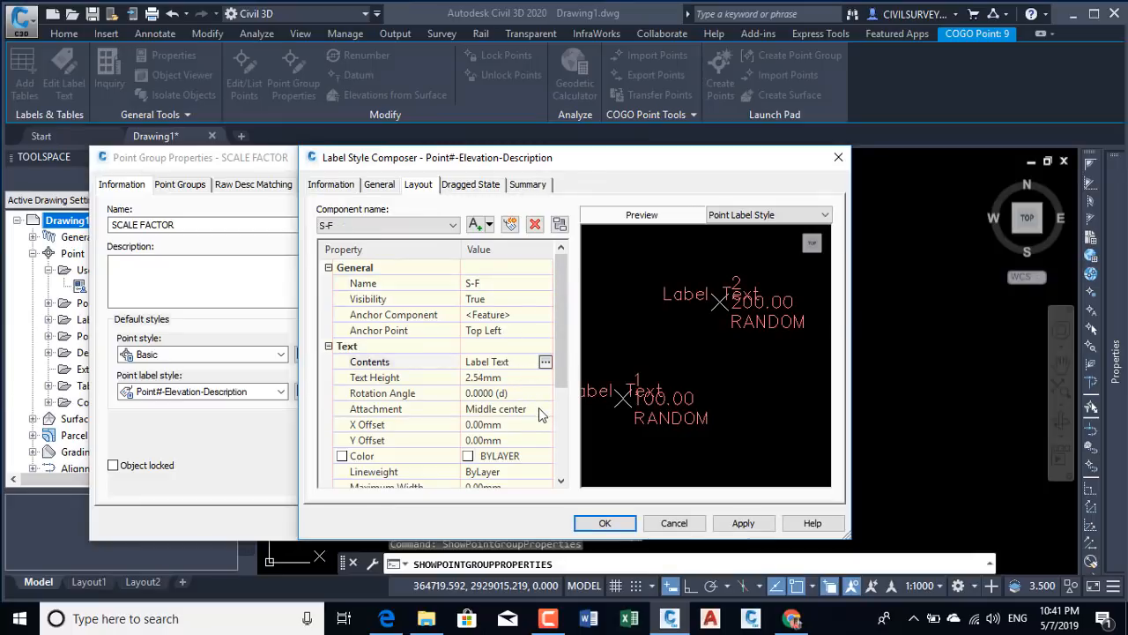
Try Bottom left as the S-F component's text attachment
left_click(538, 409)
left_click(544, 409)
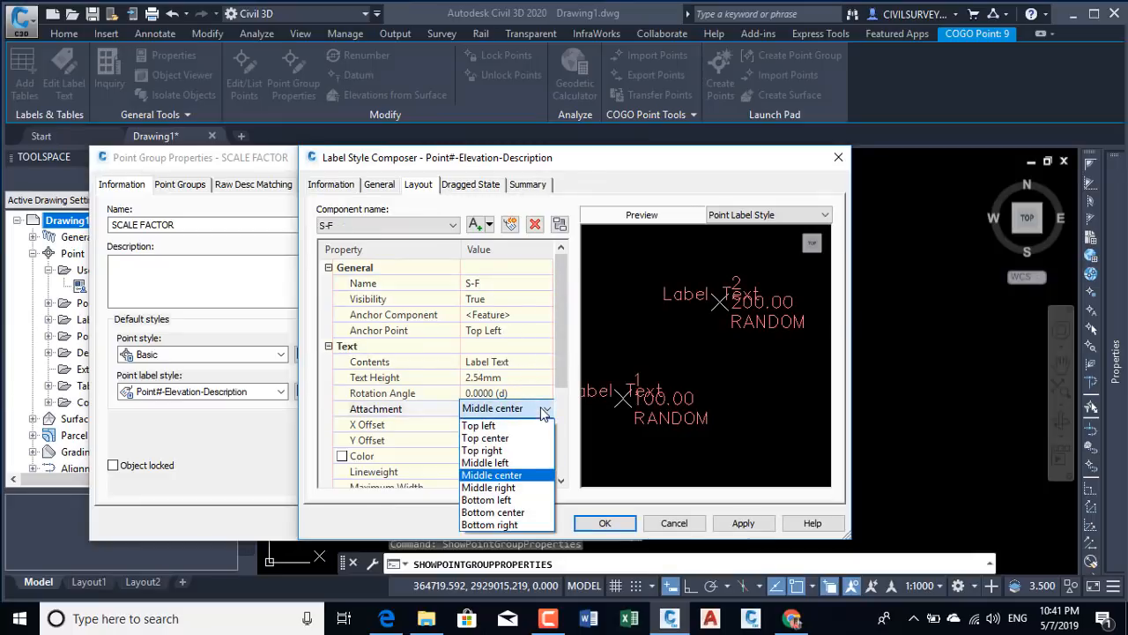
left_click(516, 500)
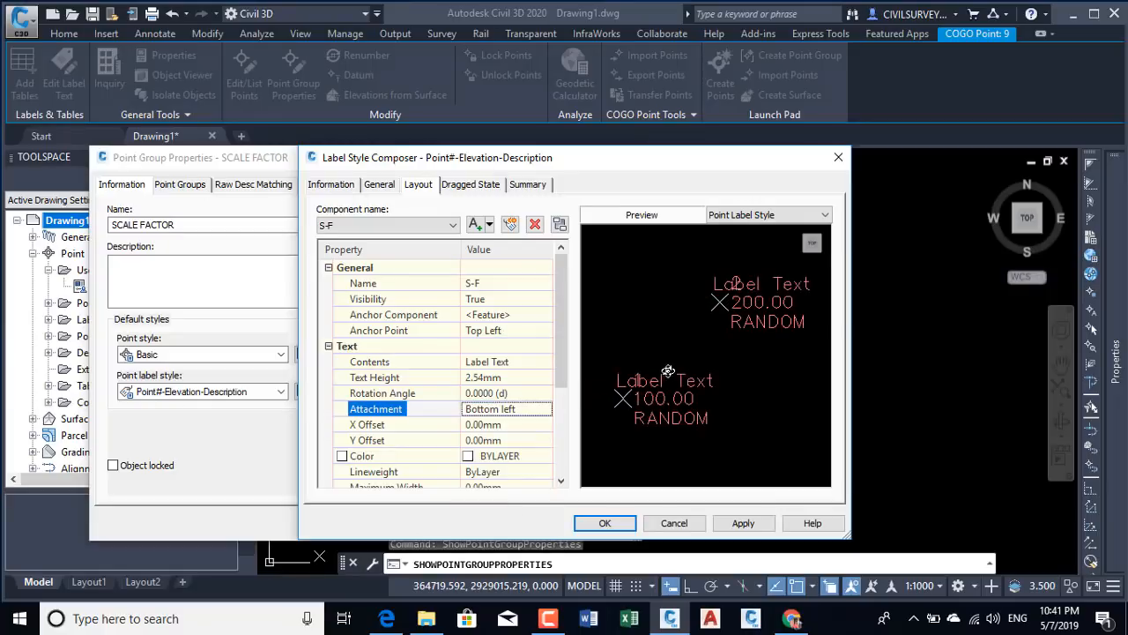
Set the S-F component's text attachment to Bottom right
left_click(527, 408)
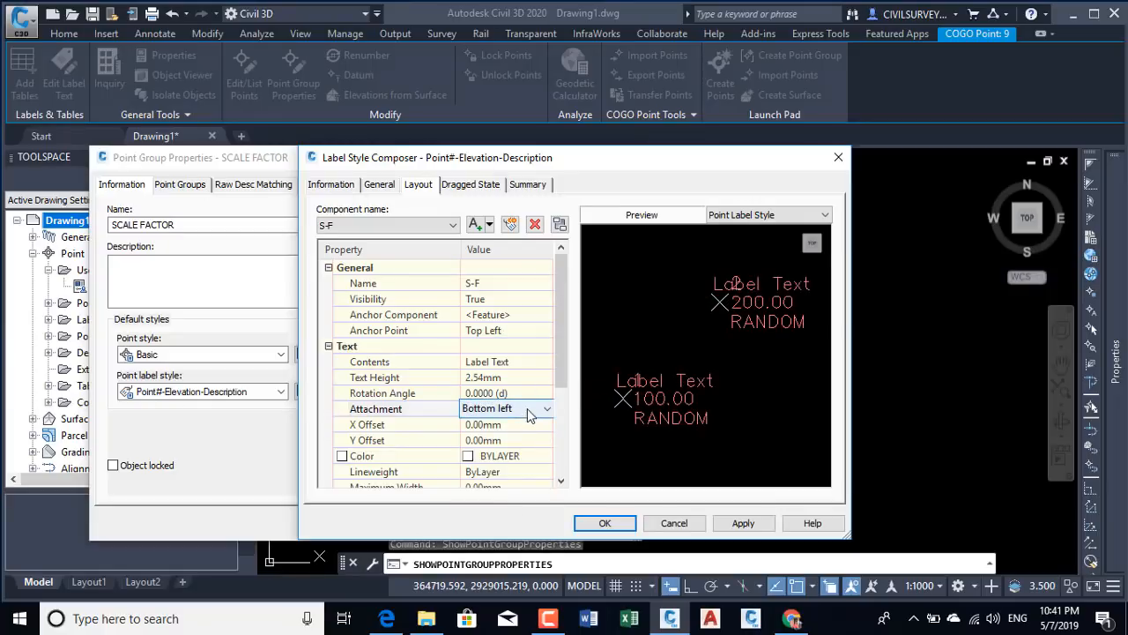
left_click(527, 408)
left_click(514, 525)
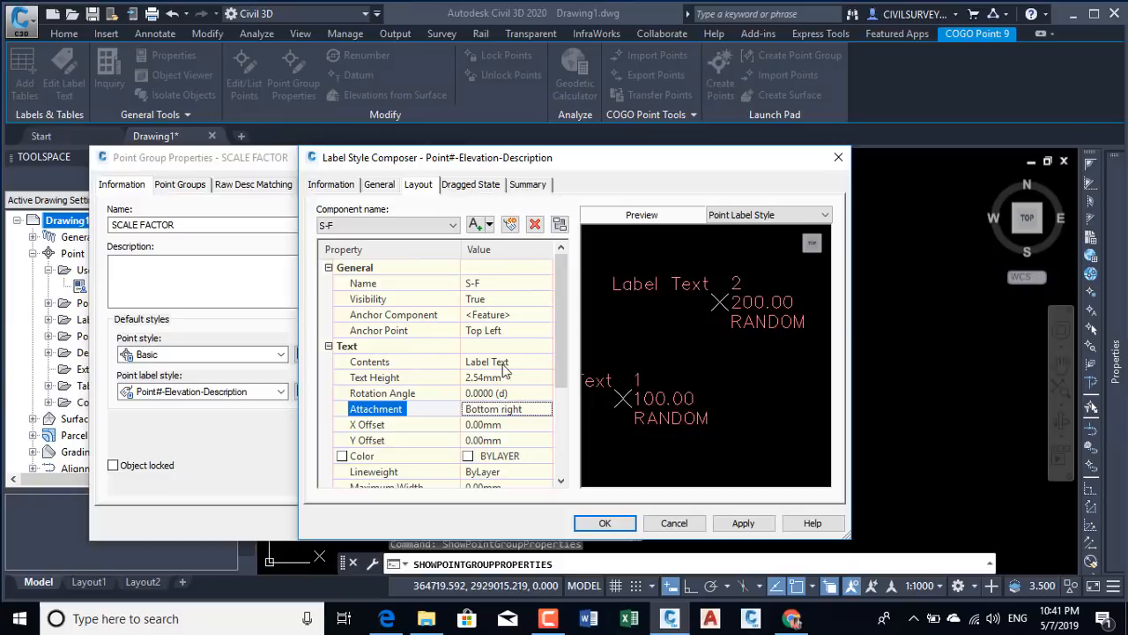
Open the S-F component's contents and format the placeholder label text as red and bold
left_click(391, 360)
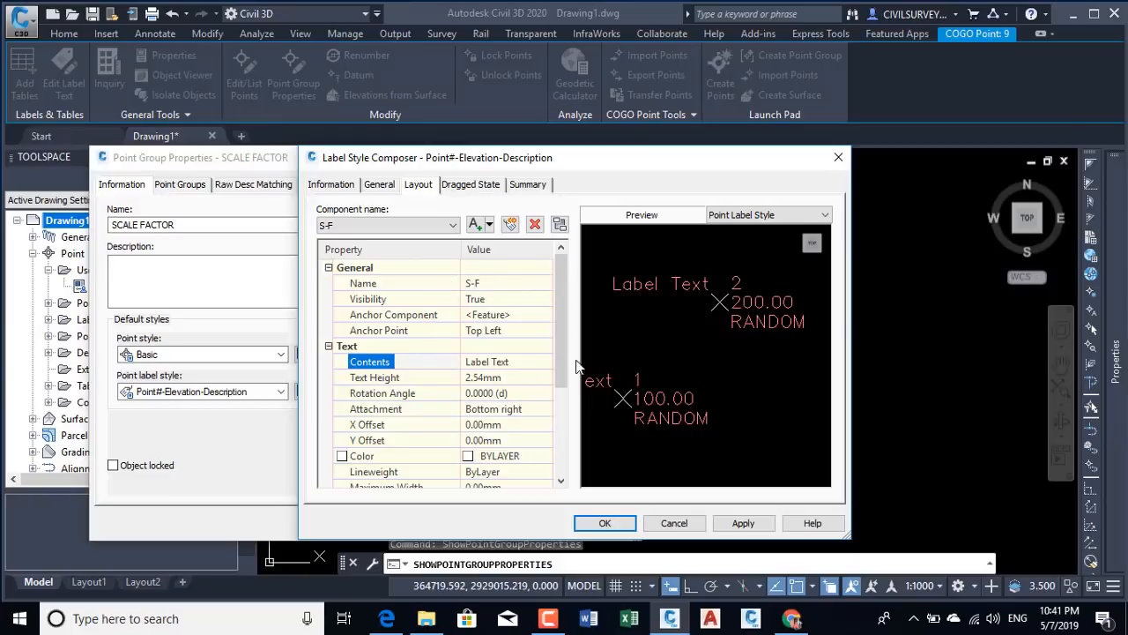
left_click(527, 362)
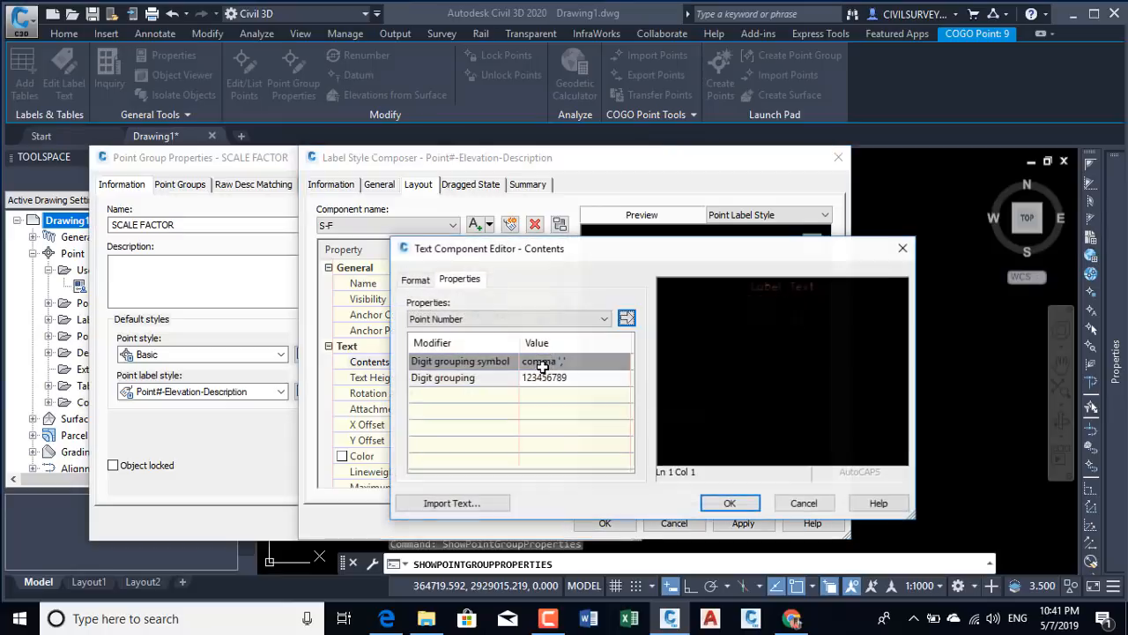
left_click_drag(829, 287, 731, 294)
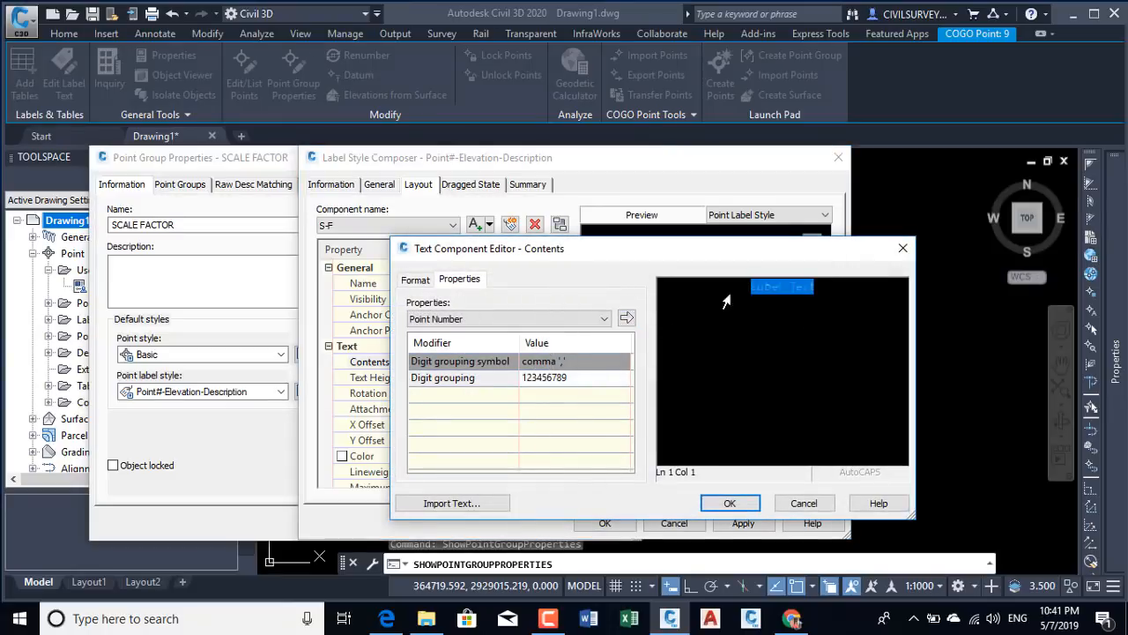
left_click(429, 282)
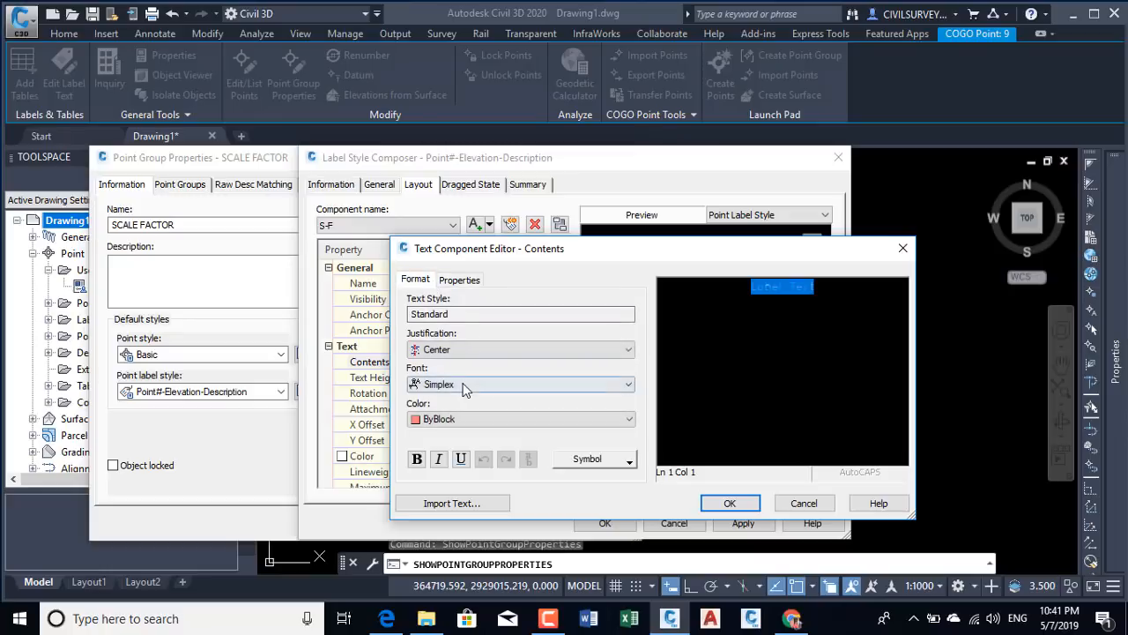
left_click(462, 385)
left_click(463, 384)
left_click(455, 419)
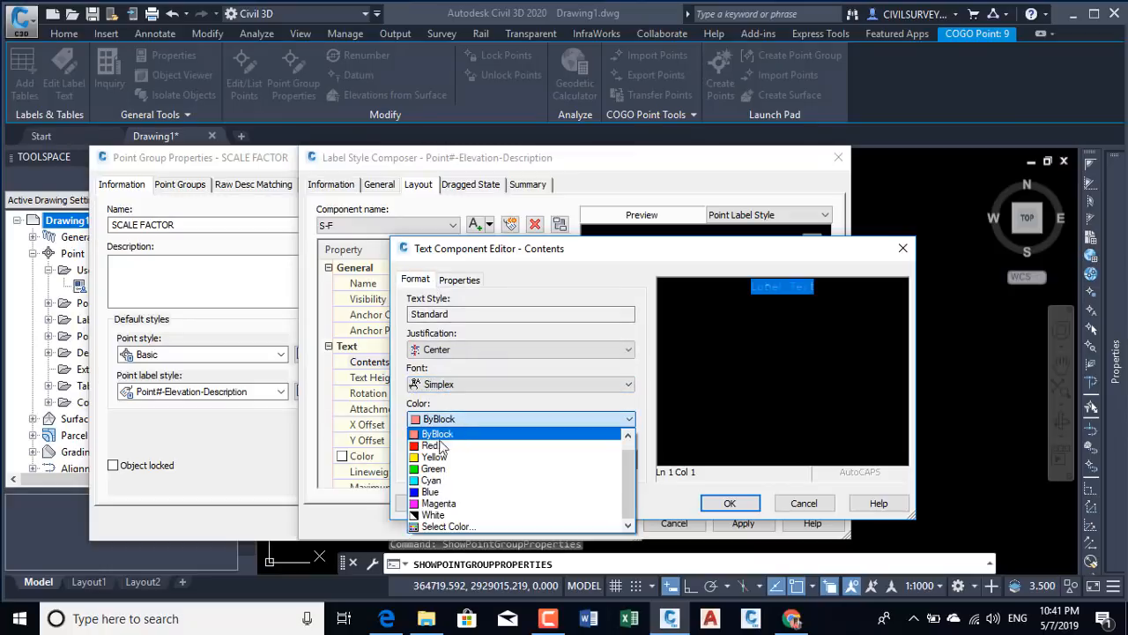
left_click(430, 451)
left_click(418, 459)
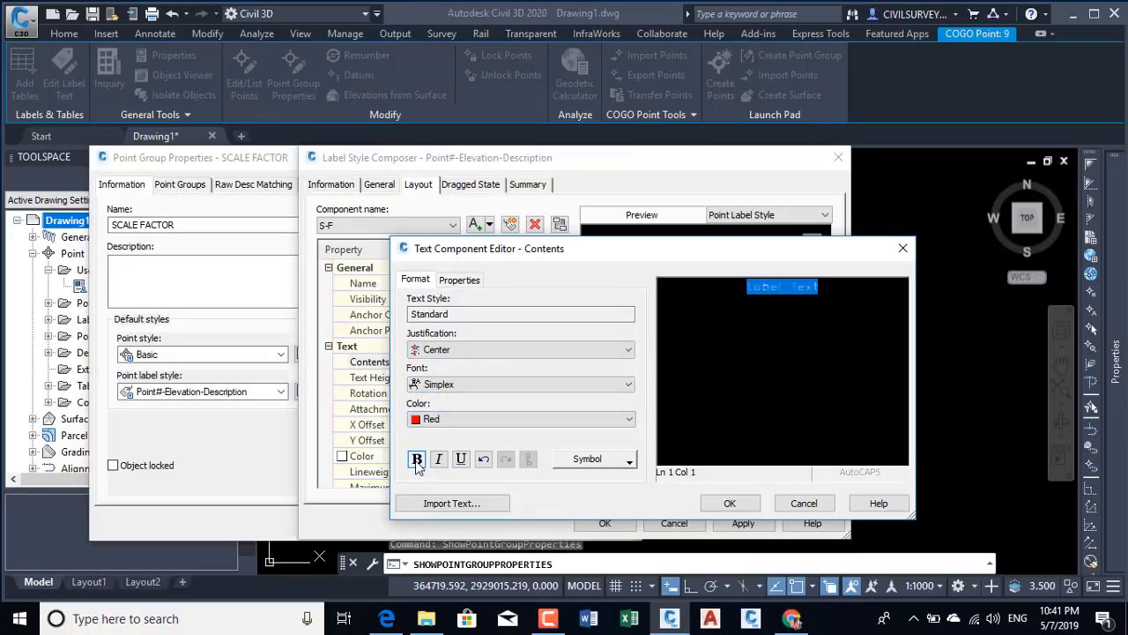
Replace the S-F placeholder text with the Scale Factor property
left_click(459, 280)
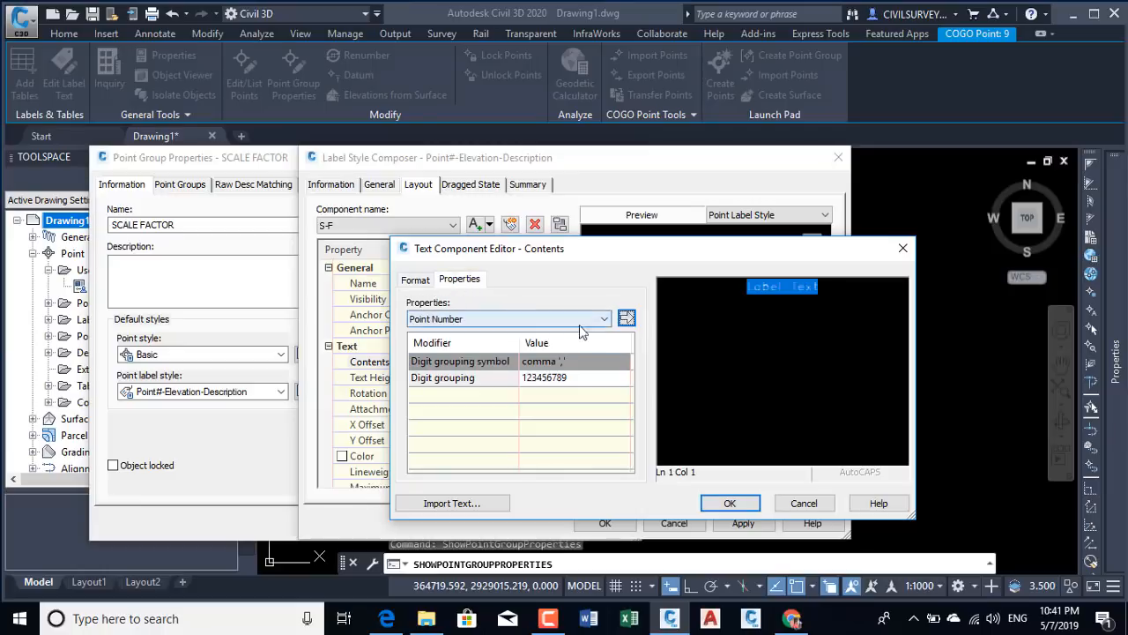
left_click(605, 319)
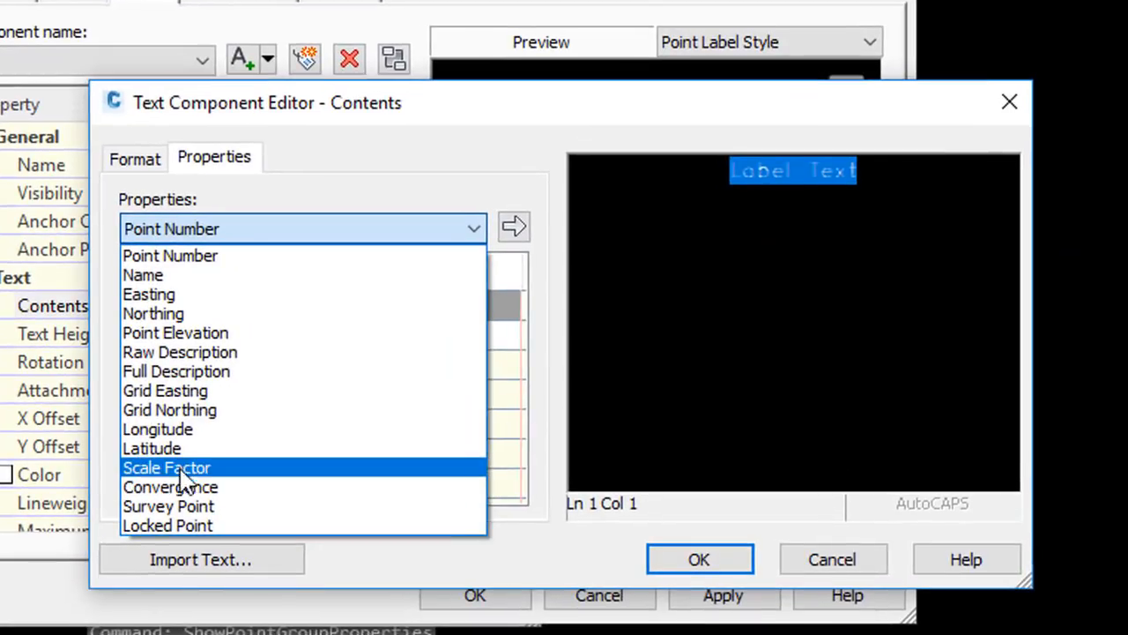
left_click(188, 476)
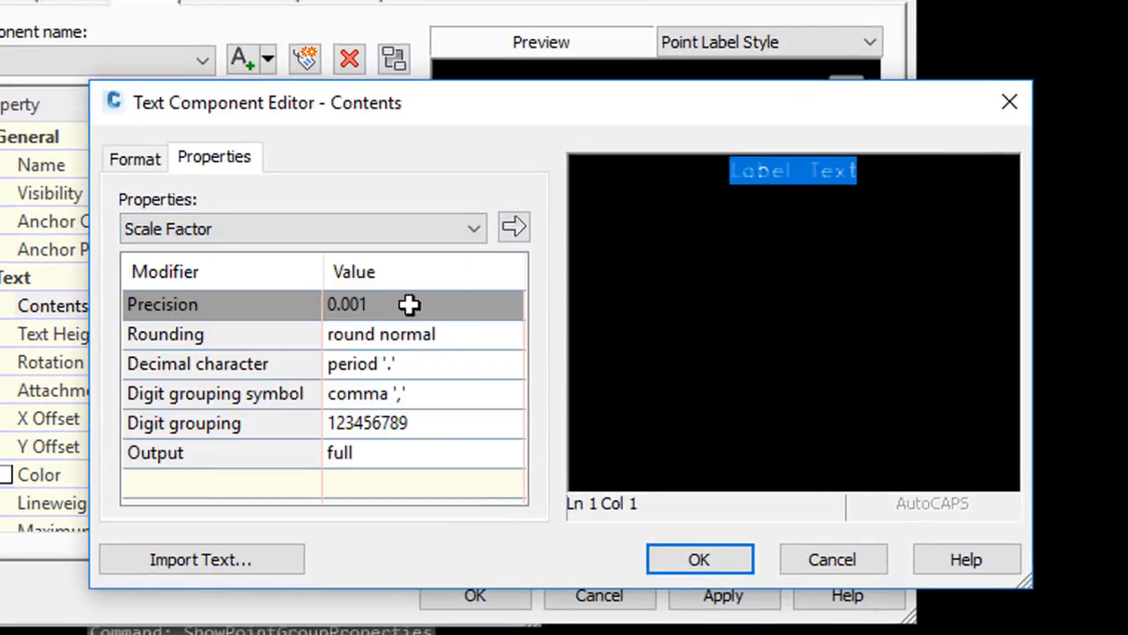
left_click(514, 227)
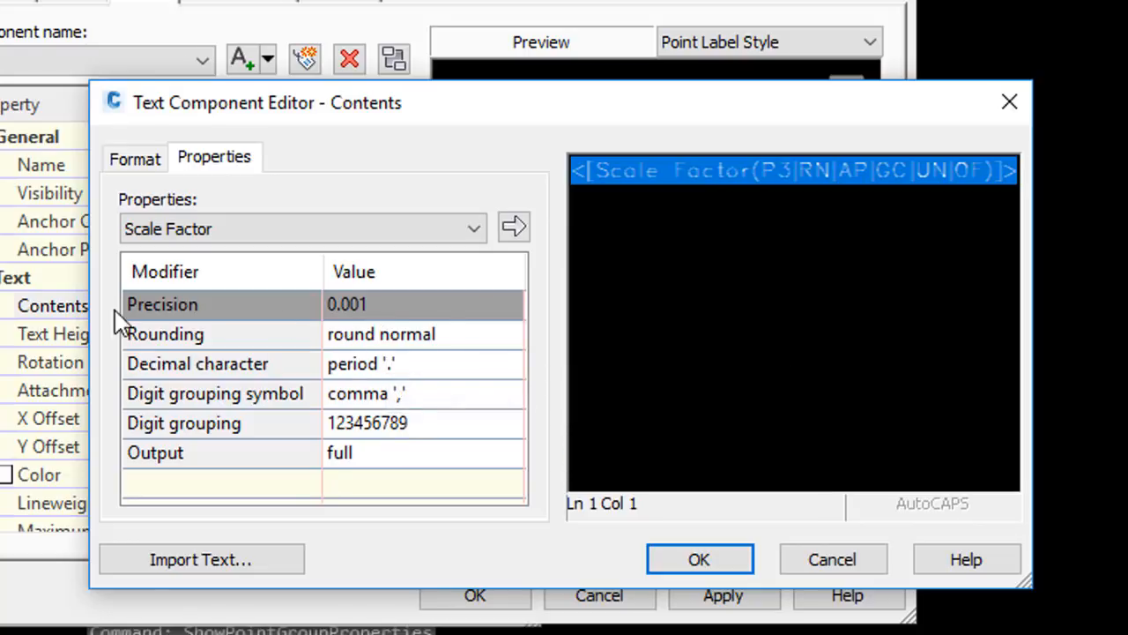
Choose 0.0000001 as the Scale Factor precision, accept the label style and apply it to the SCALE FACTOR point group
left_click(444, 304)
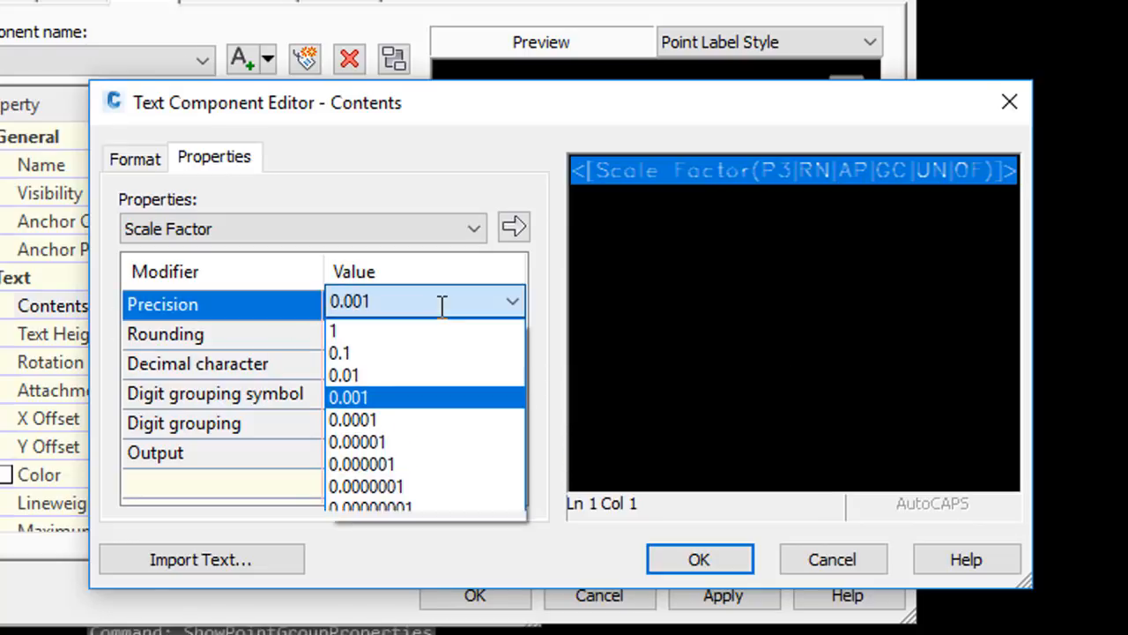
left_click(399, 486)
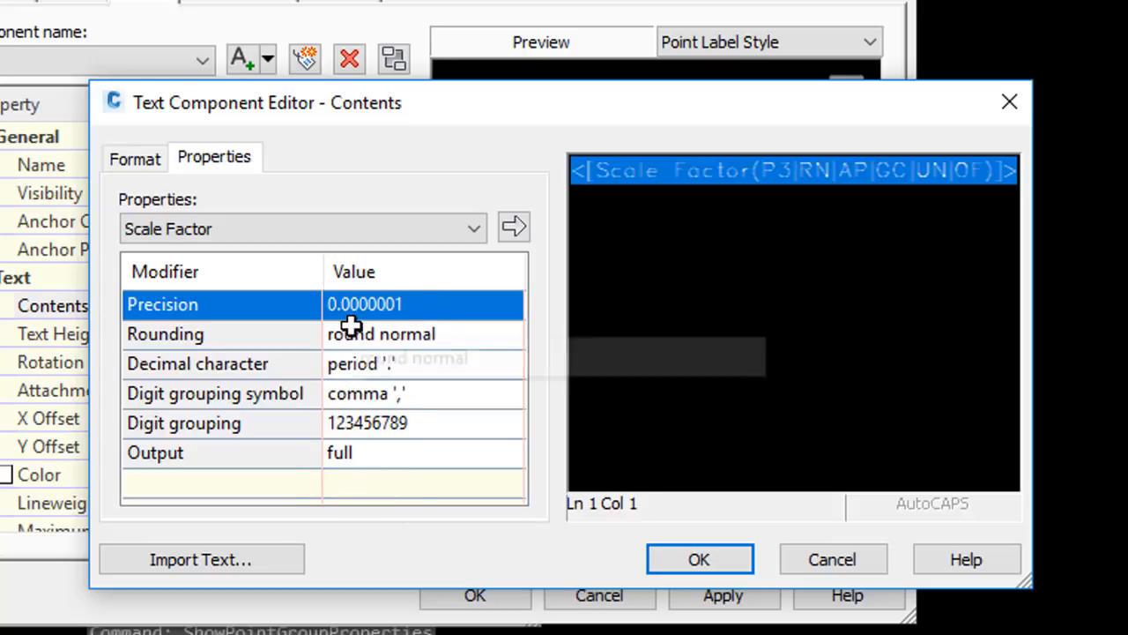
left_click(698, 560)
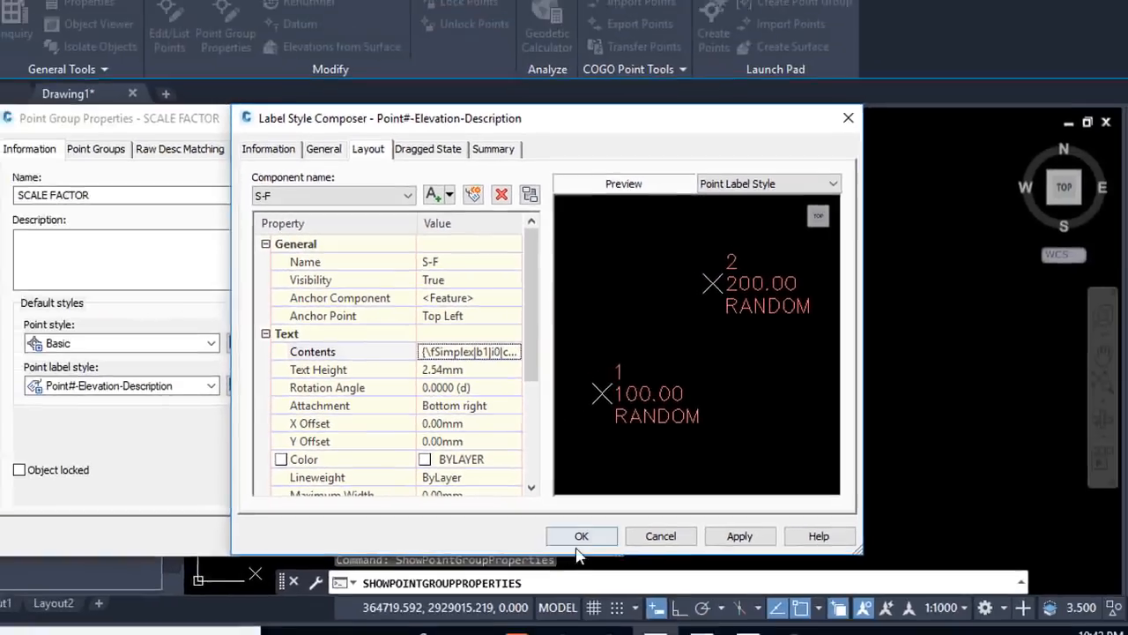
left_click(580, 536)
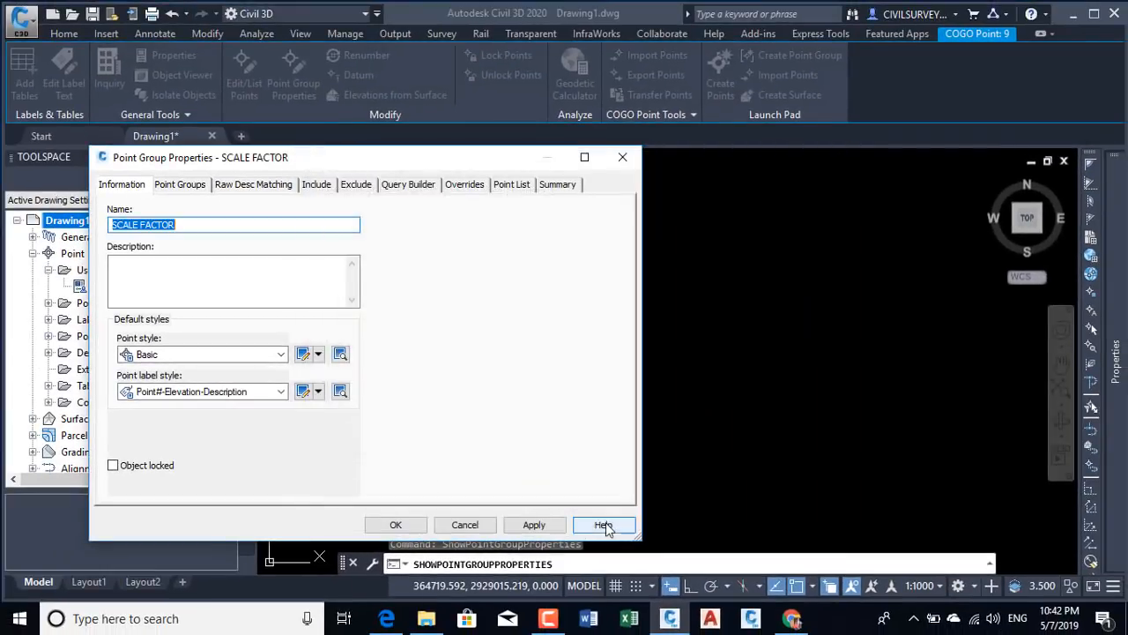
left_click(528, 525)
left_click(396, 524)
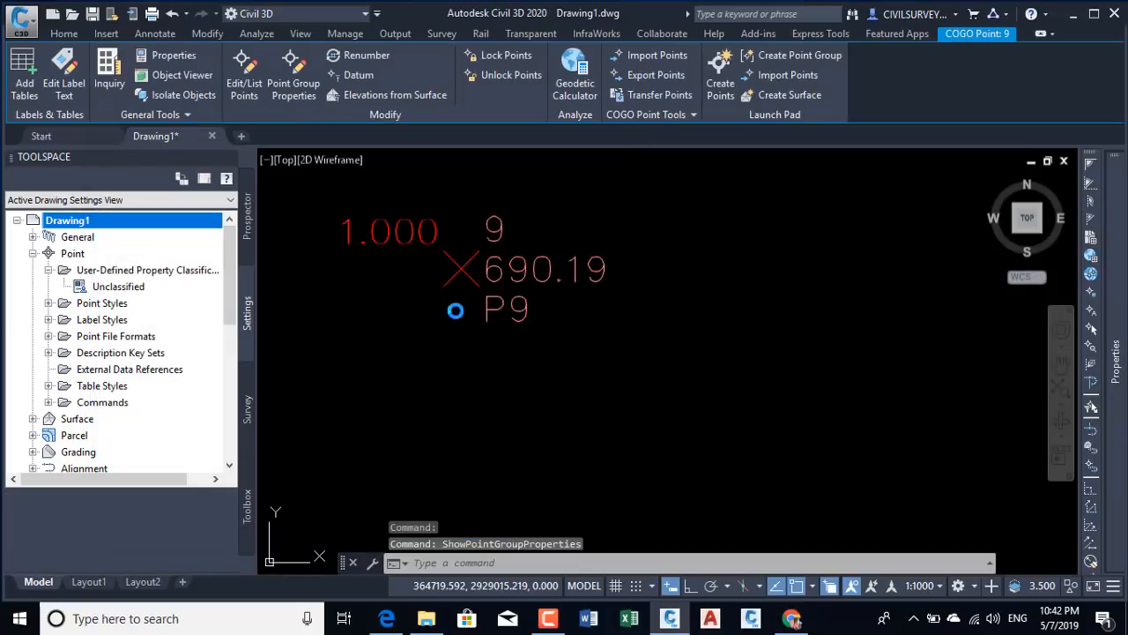
Examine the point labels at P9 and P1, checking the scale factor text beside each marker
middle_click_drag(400, 237, 655, 289)
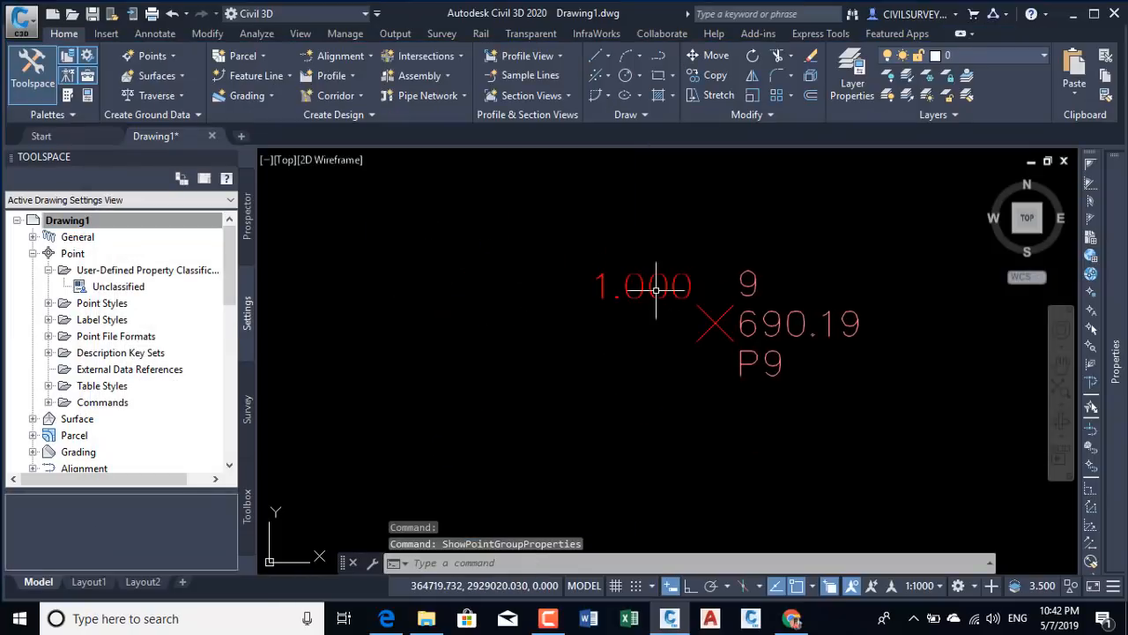
mouse_move(653, 288)
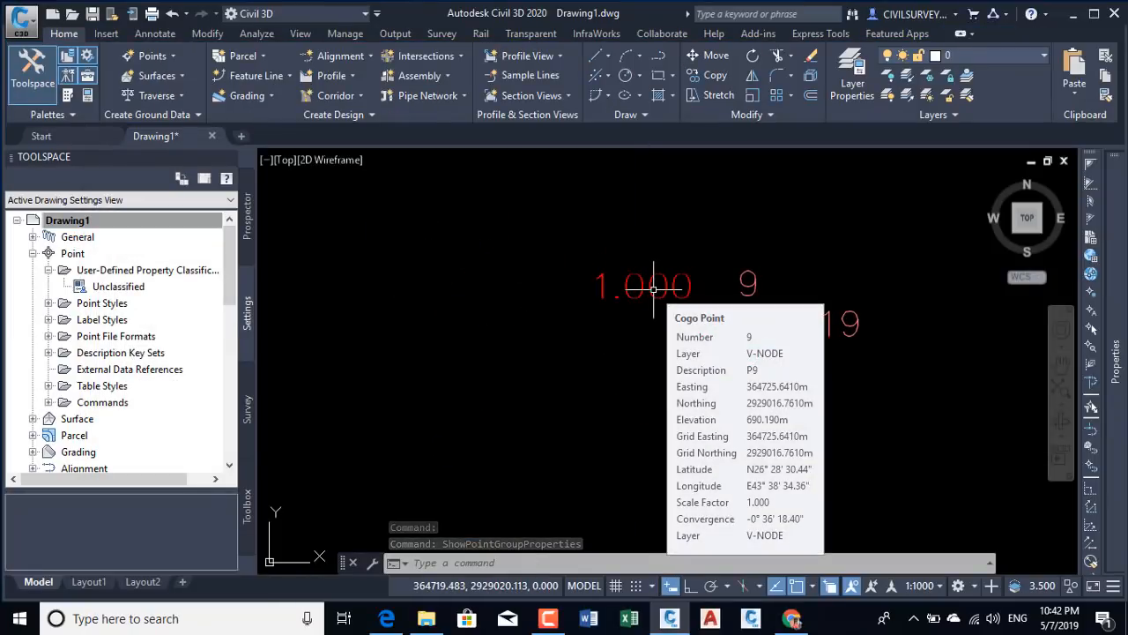
middle_click_drag(664, 369, 617, 357)
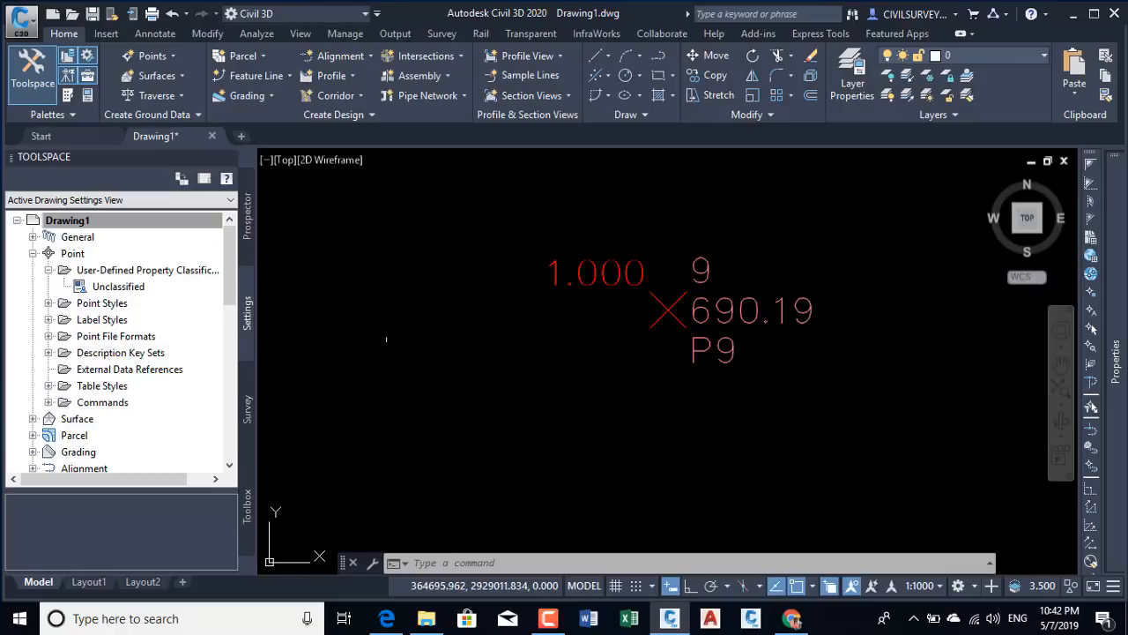
scroll(520, 352, "down", 5)
middle_click_drag(566, 324, 494, 346)
scroll(528, 324, "up", 5)
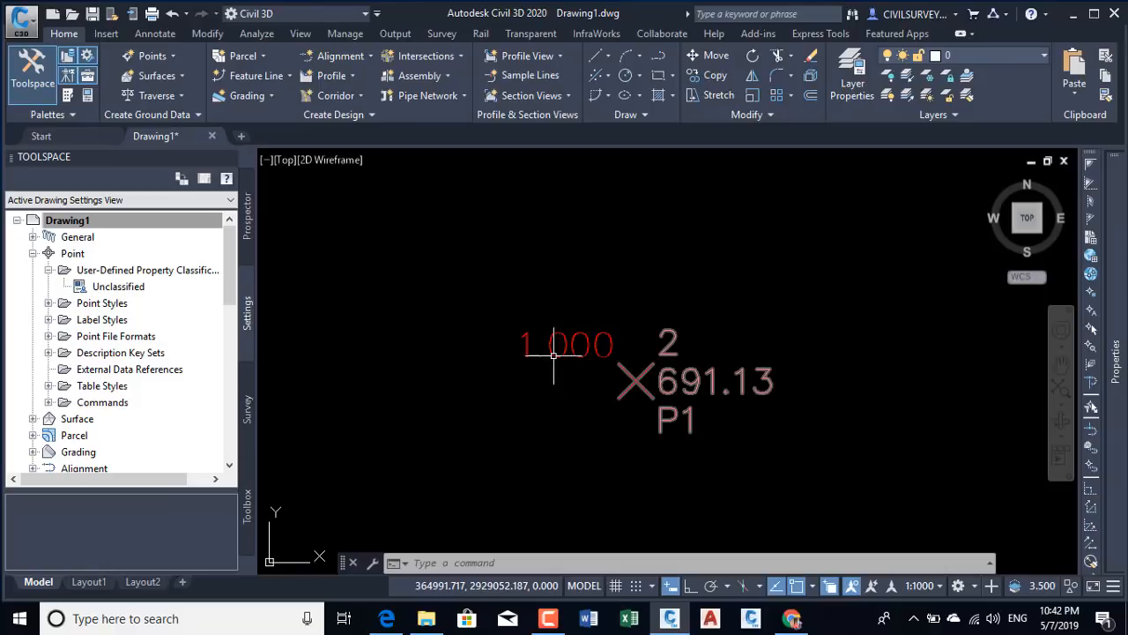
left_click(387, 619)
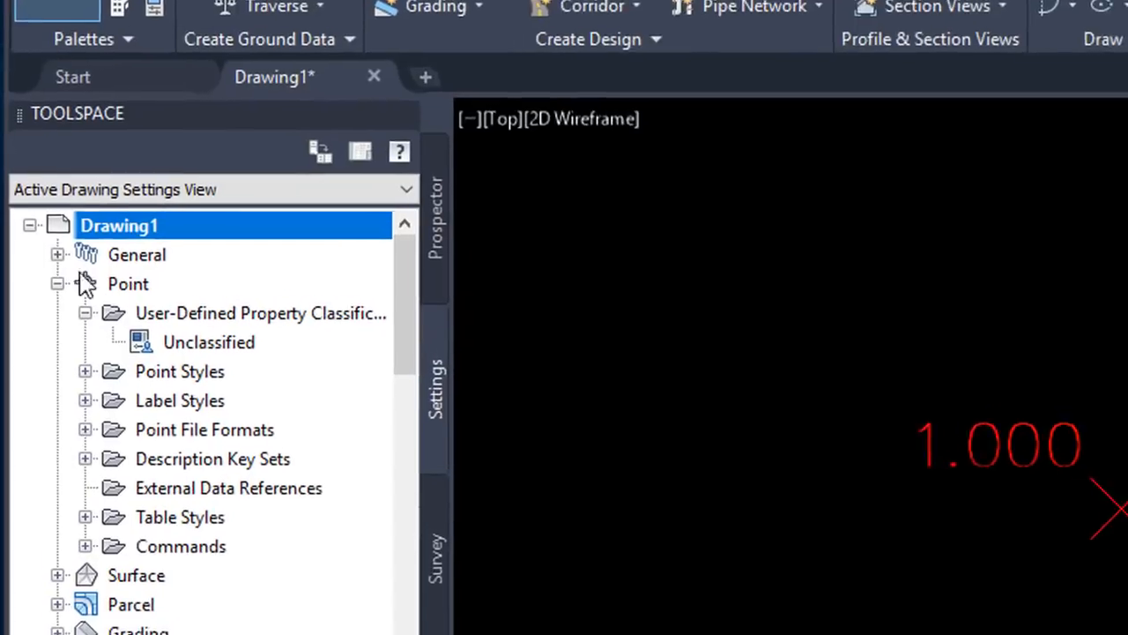
left_click(30, 226)
left_click(30, 226)
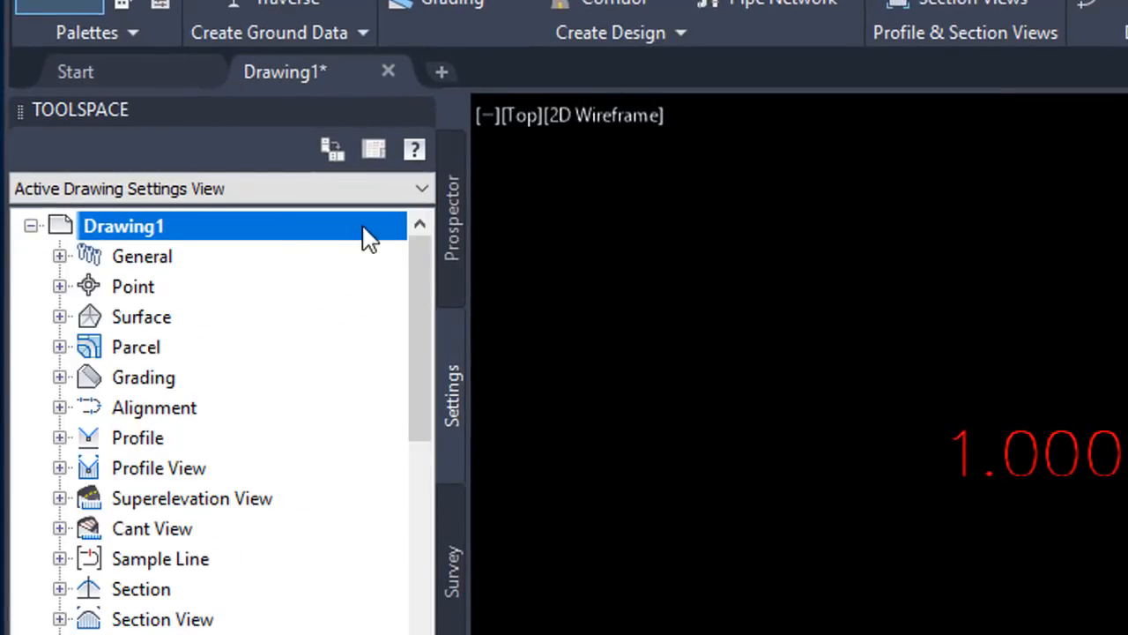
left_click(455, 231)
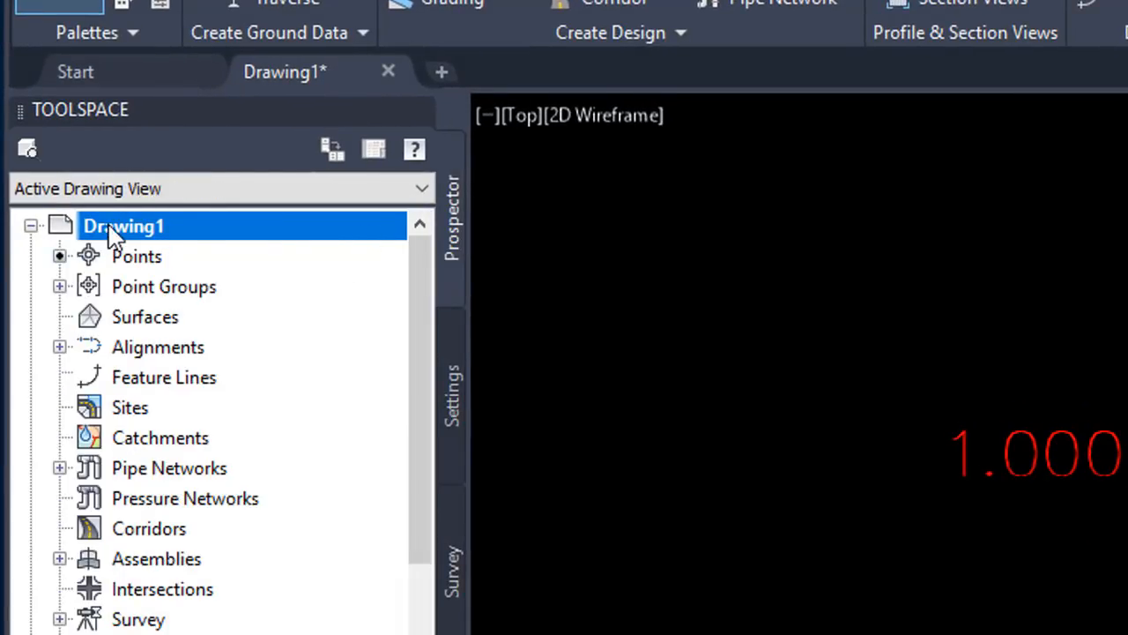
right_click(140, 227)
left_click(450, 243)
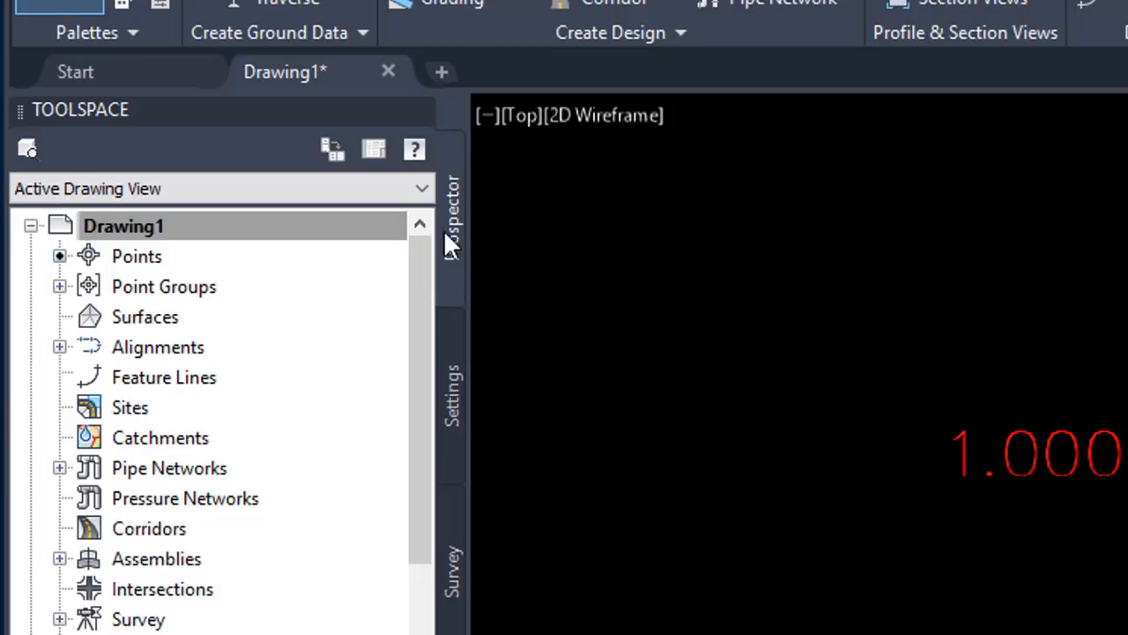
left_click(455, 372)
right_click(129, 229)
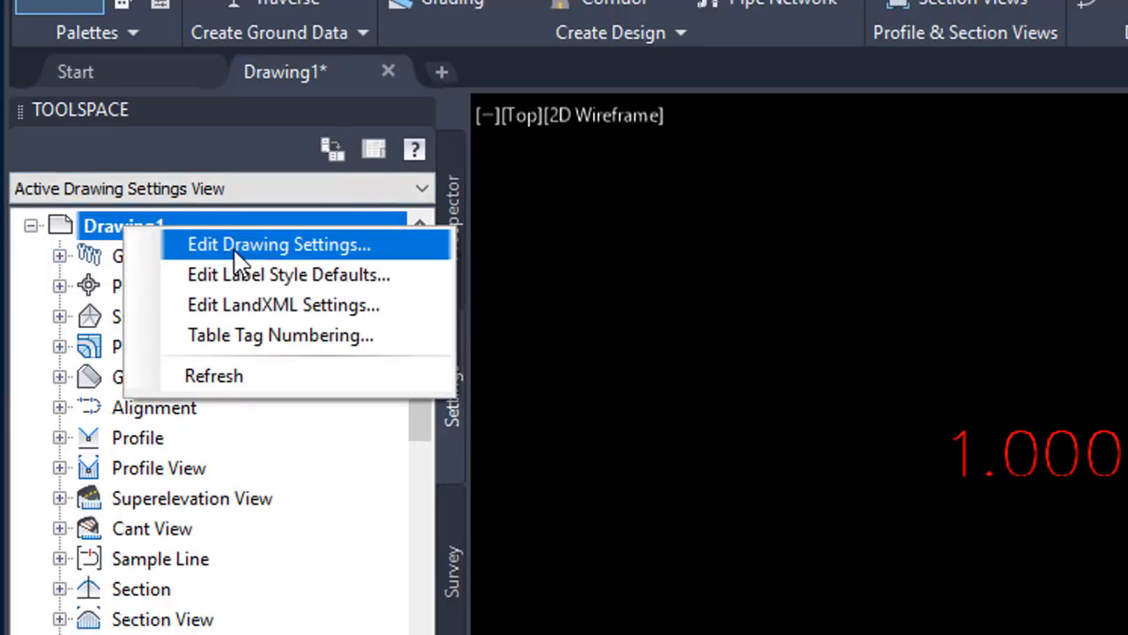
key("Escape")
left_click(574, 262)
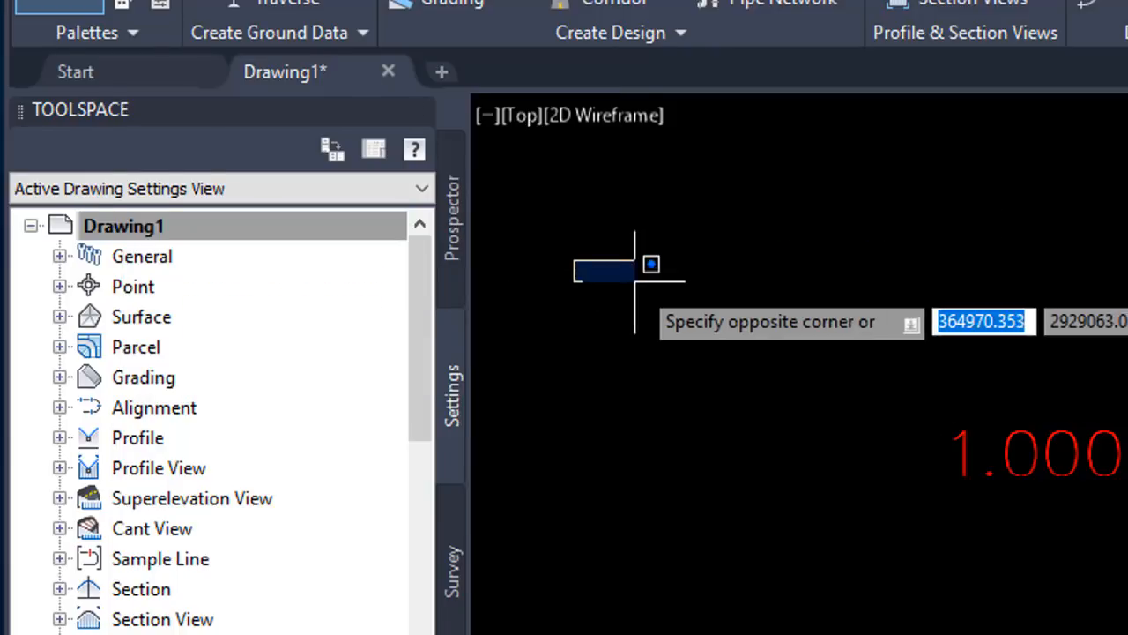
key("Escape")
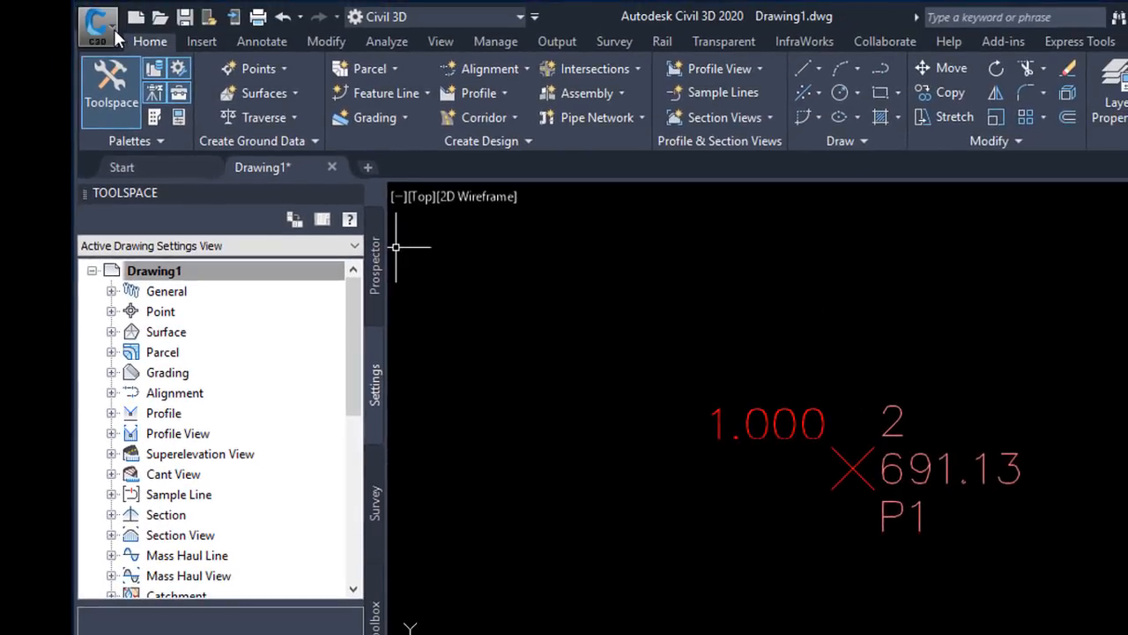
left_click(113, 29)
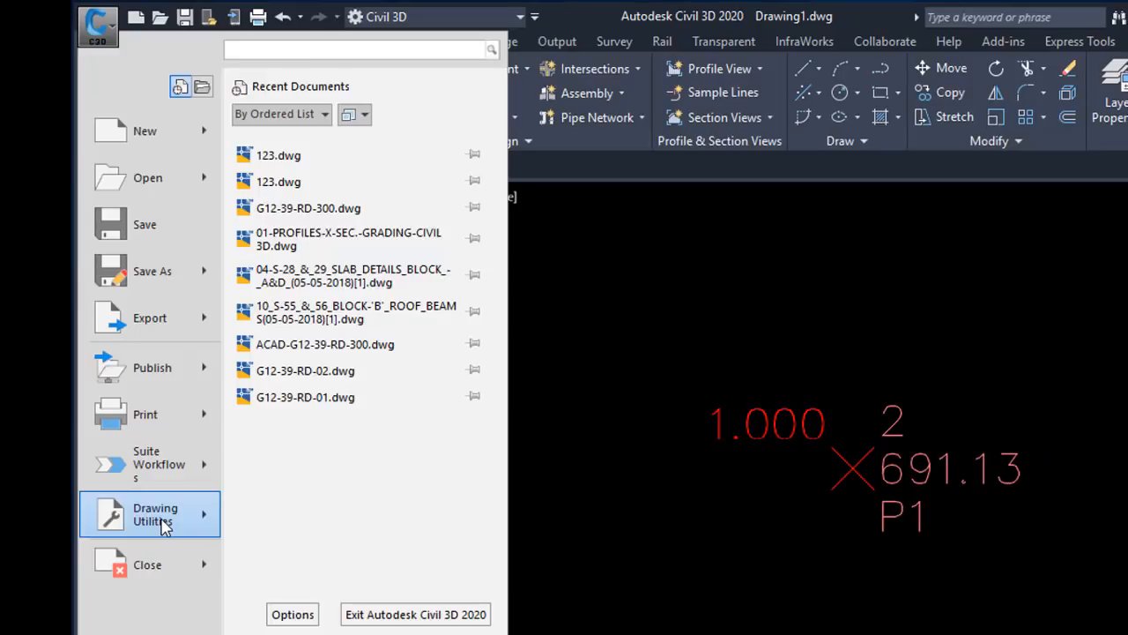
mouse_move(162, 524)
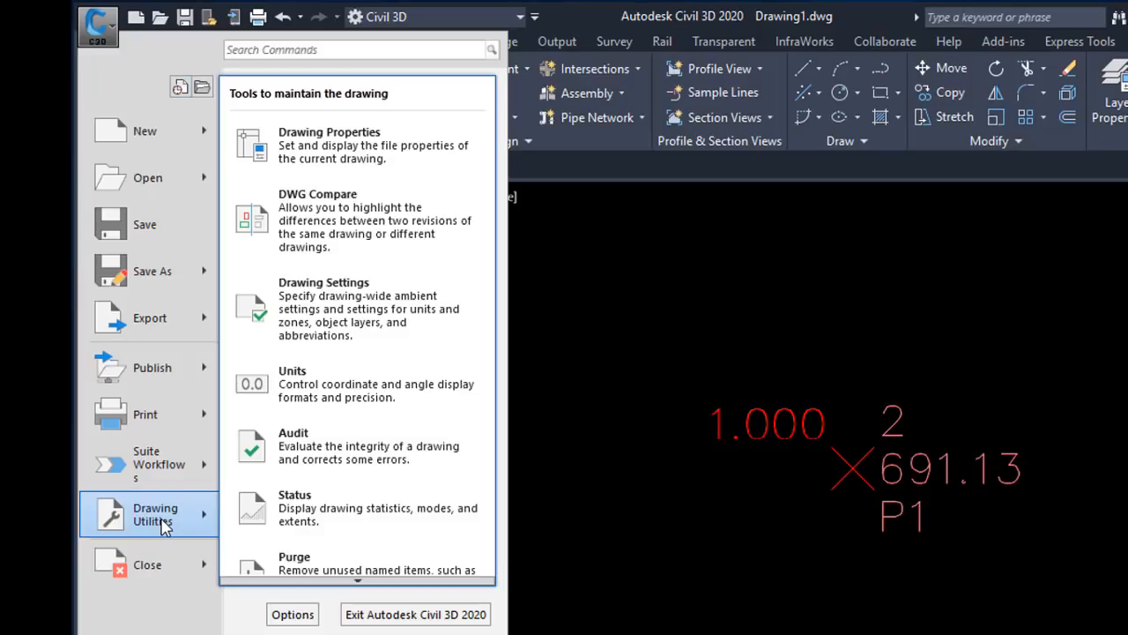
left_click(323, 305)
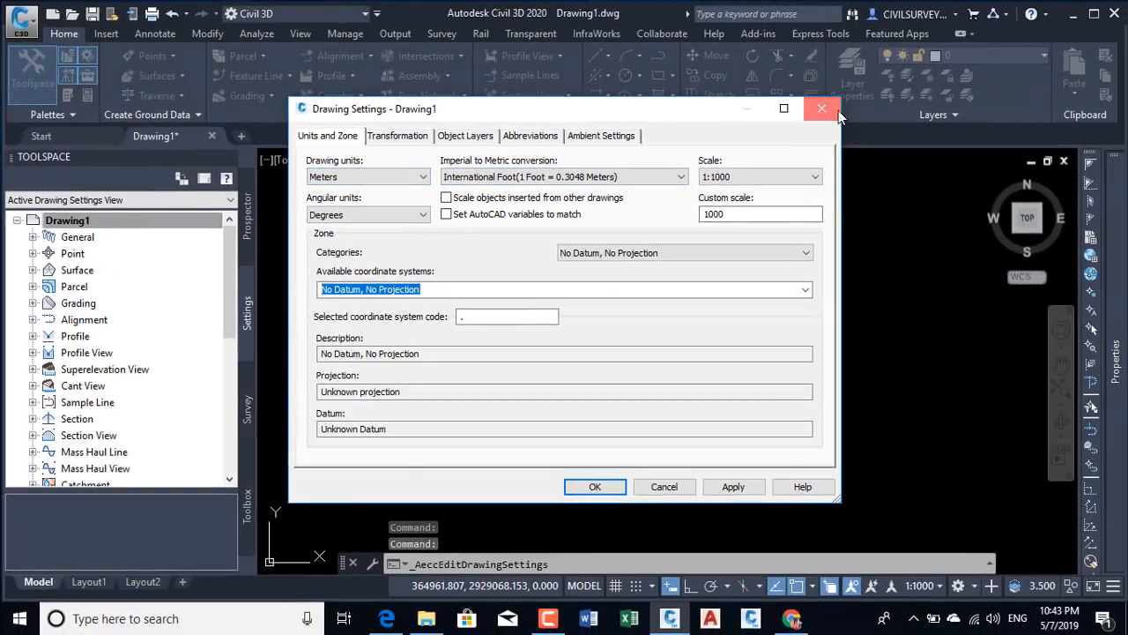
left_click(822, 108)
Open the drawing settings for Drawing1 and set the zone category to UTM, WGS84 Datum
right_click(66, 220)
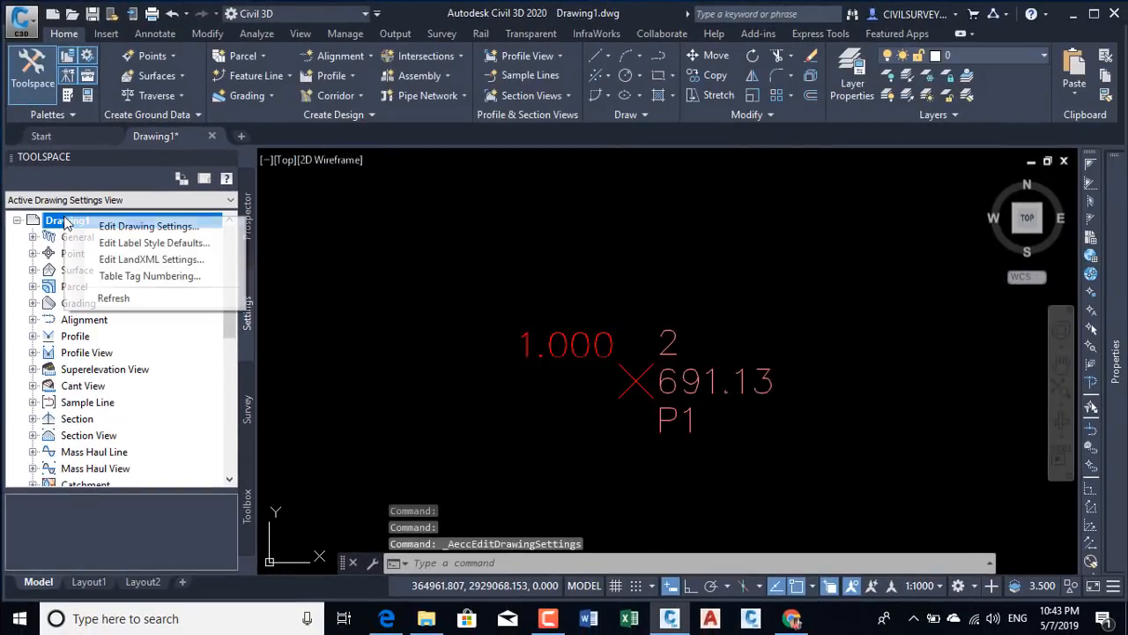
left_click(132, 225)
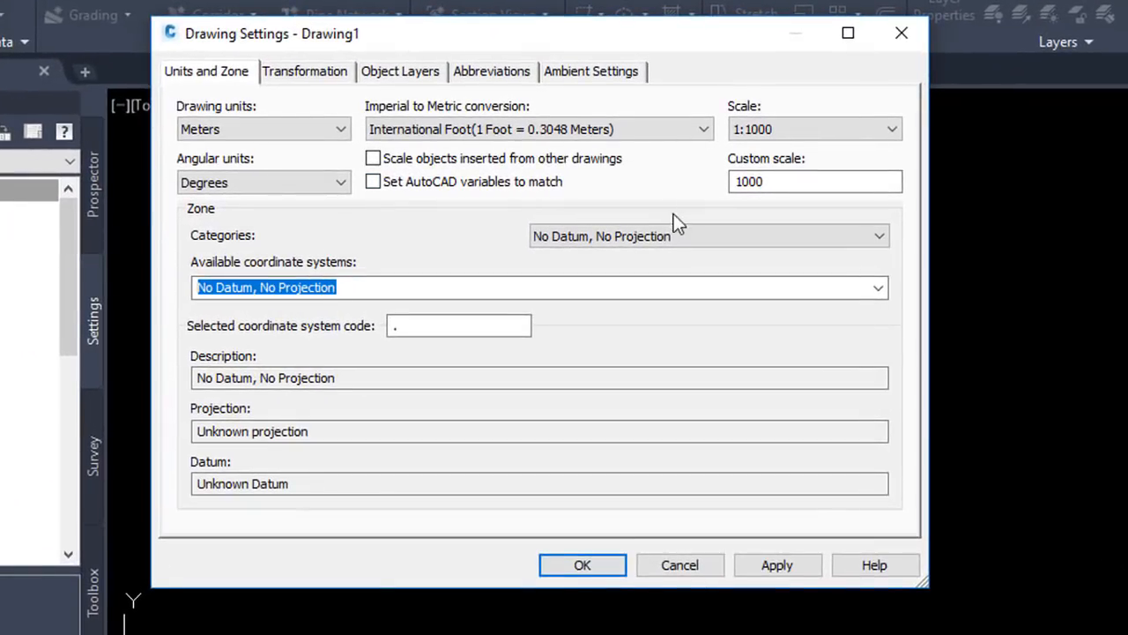
left_click(682, 236)
left_click_drag(882, 284, 888, 633)
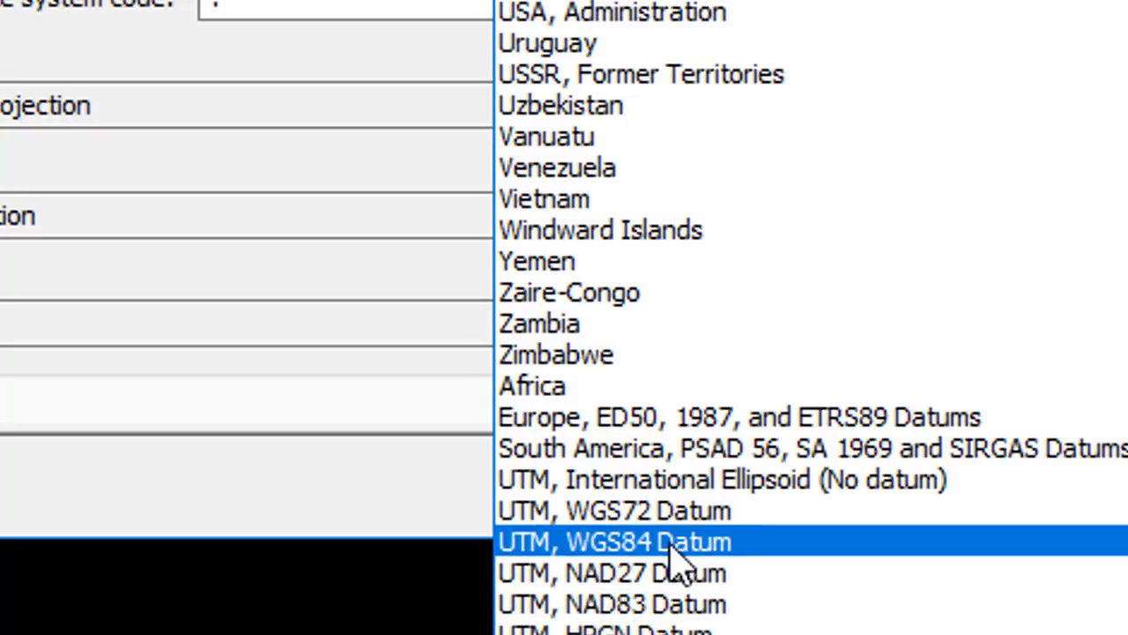
left_click(675, 543)
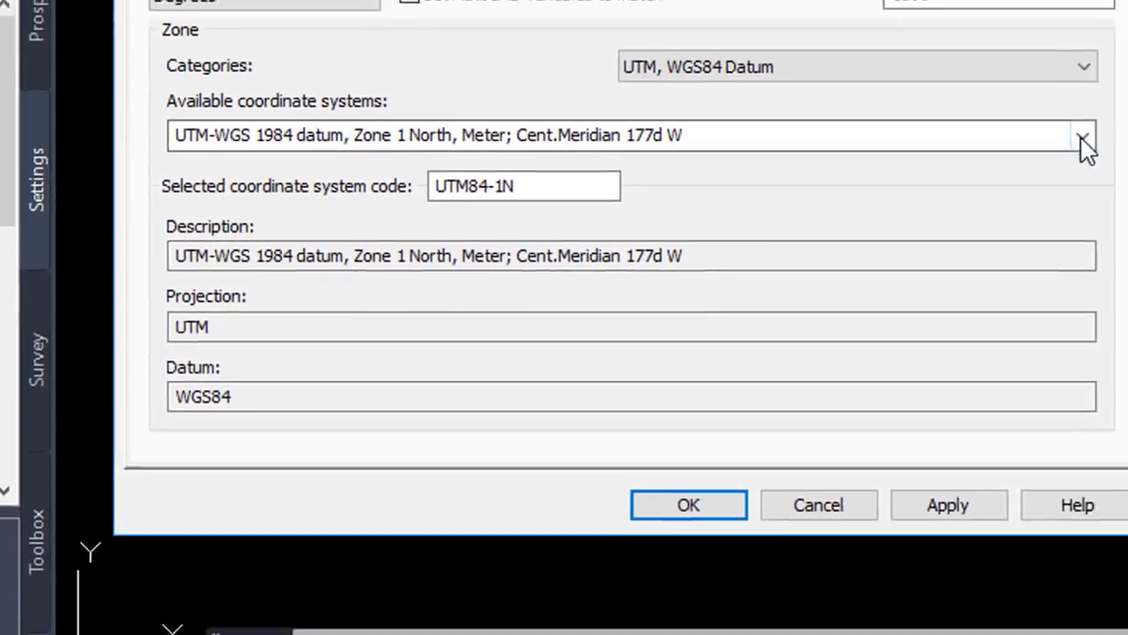
Assign the UTM-WGS 1984 datum, Zone 38 North, Meter coordinate system and apply the drawing settings
left_click(1085, 144)
scroll(537, 582, "down", 6)
scroll(516, 607, "down", 6)
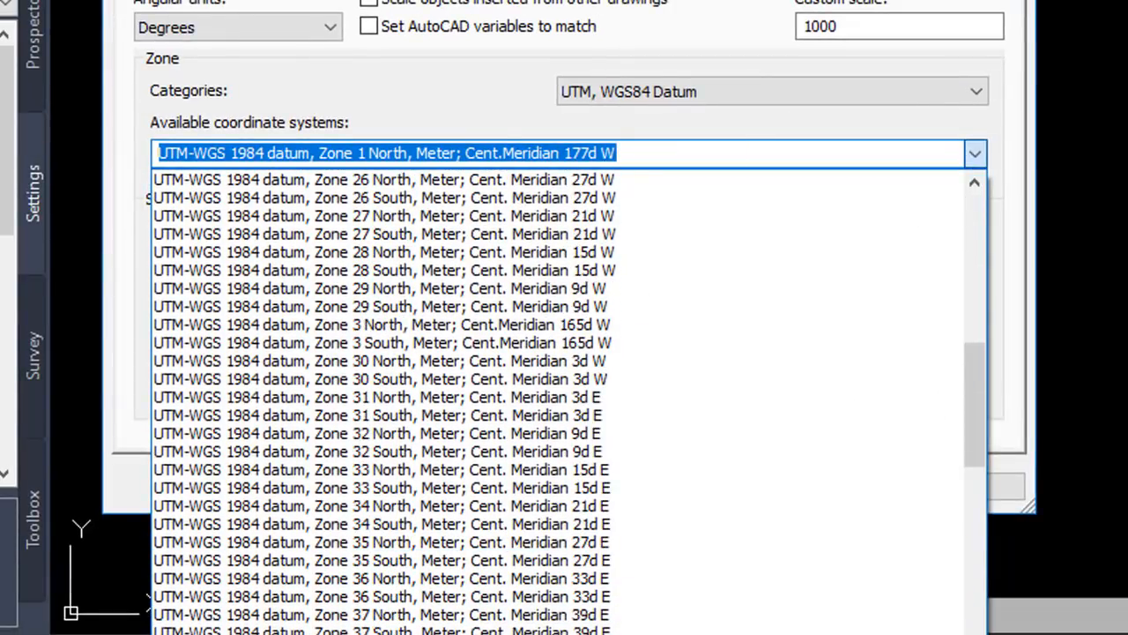
left_click(515, 608)
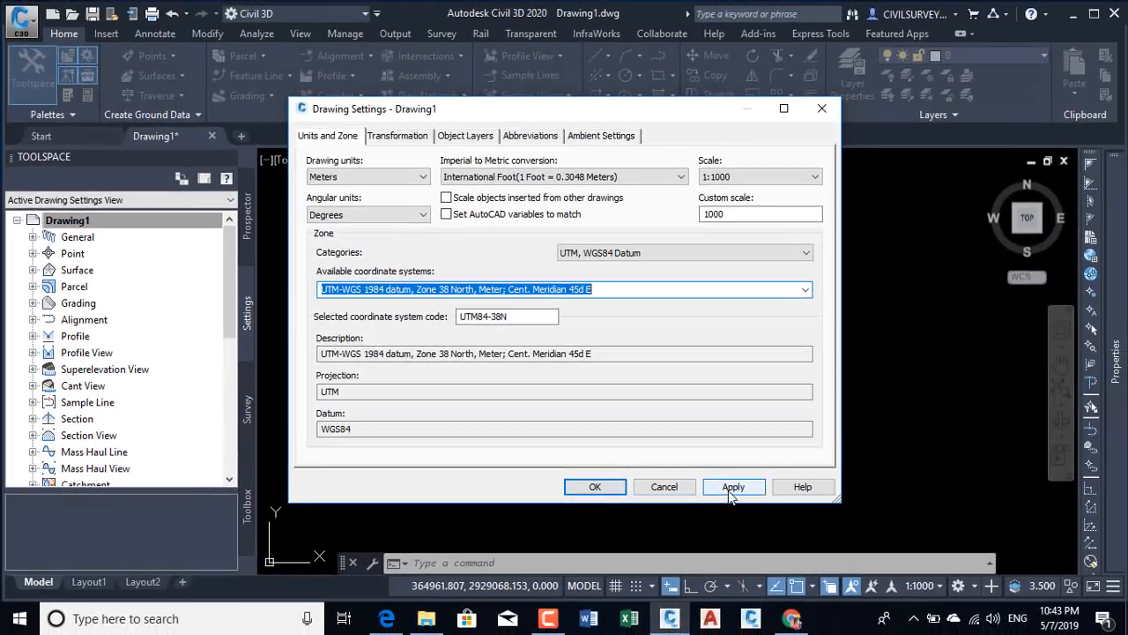
left_click(851, 485)
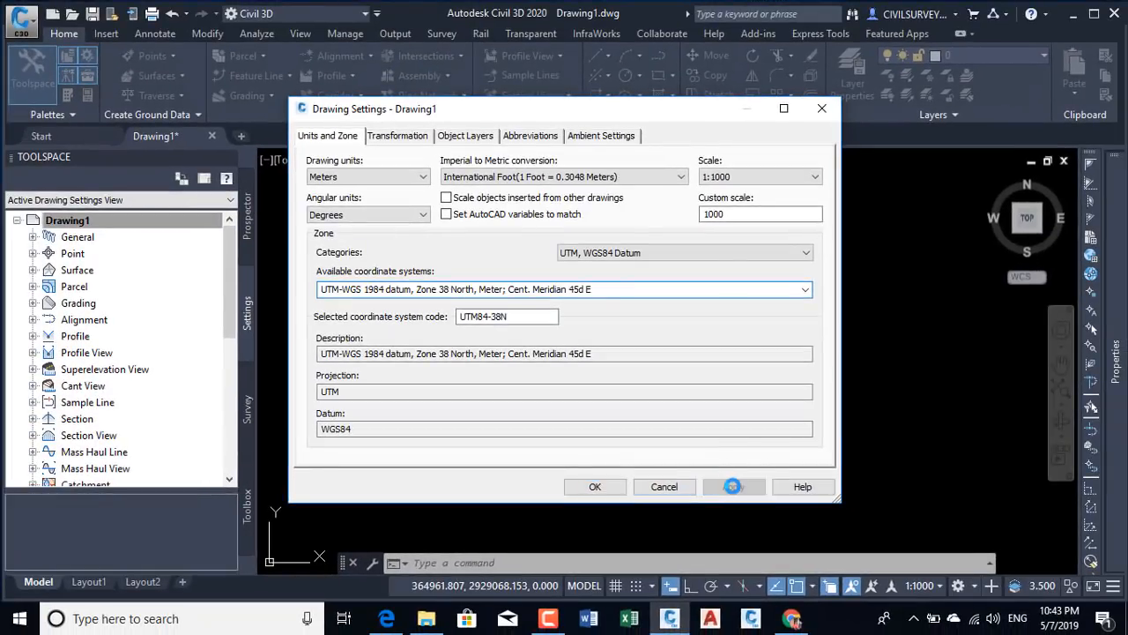
left_click(605, 487)
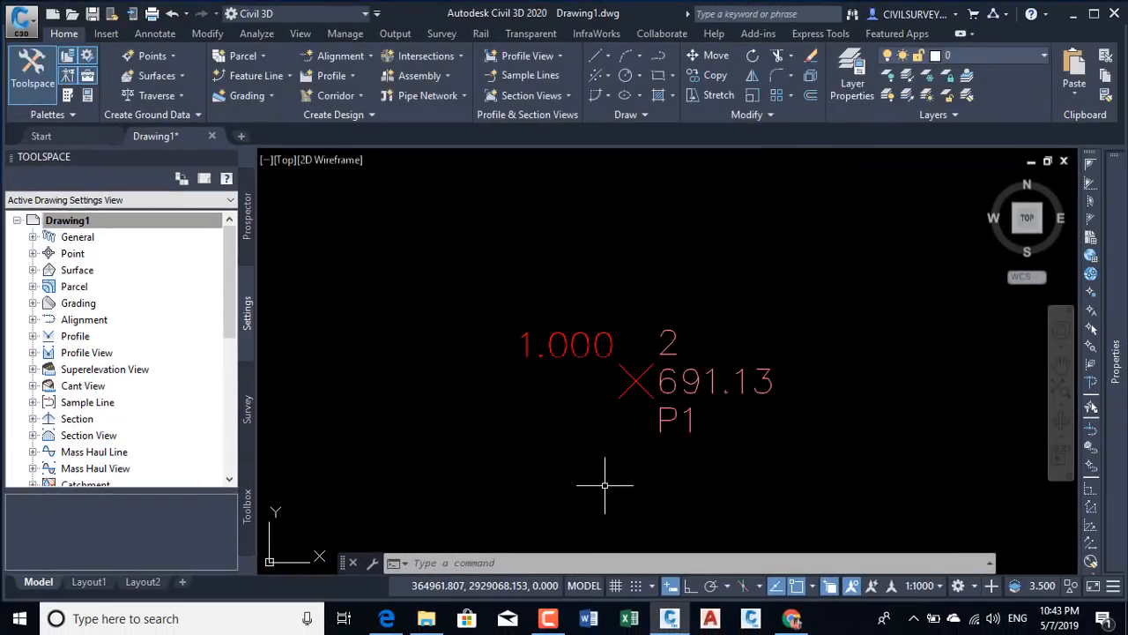
Open the SCALE FACTOR point group's properties from point P1 and edit its Point#-Elevation-Description label style
scroll(493, 324, "up", 2)
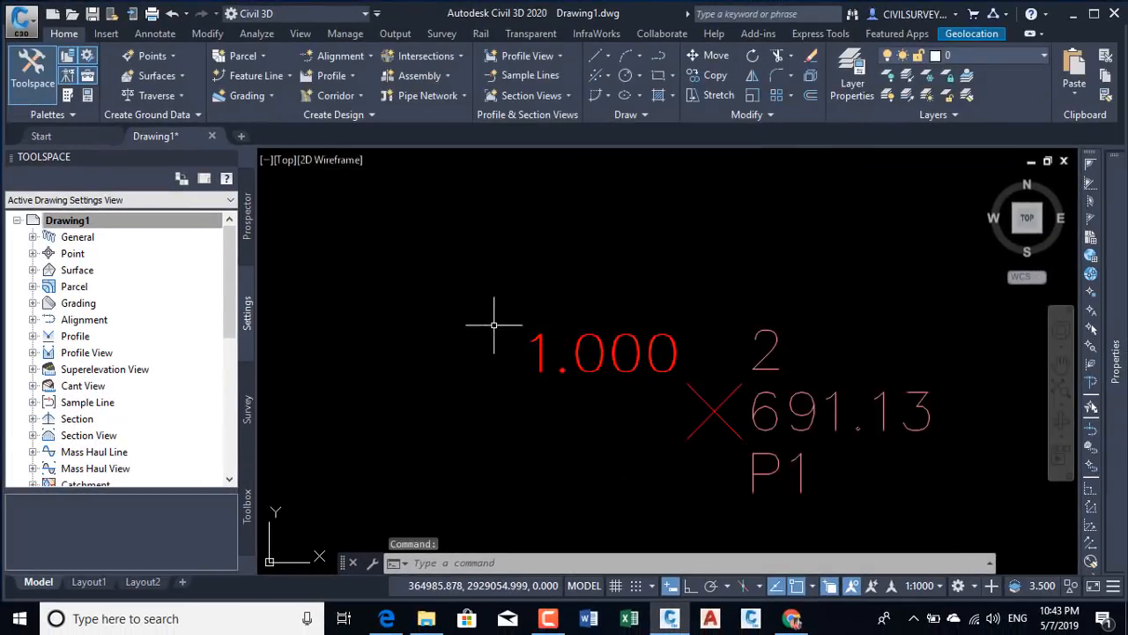
scroll(494, 325, "down", 6)
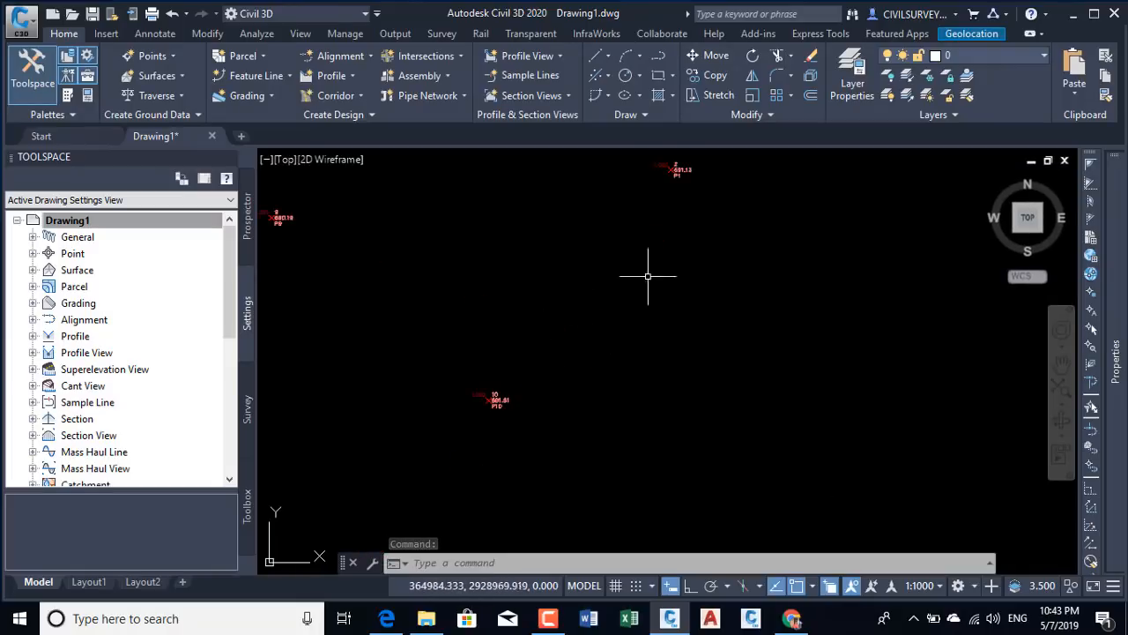
middle_click_drag(648, 276, 568, 416)
scroll(596, 277, "up", 4)
middle_click_drag(605, 336, 705, 249)
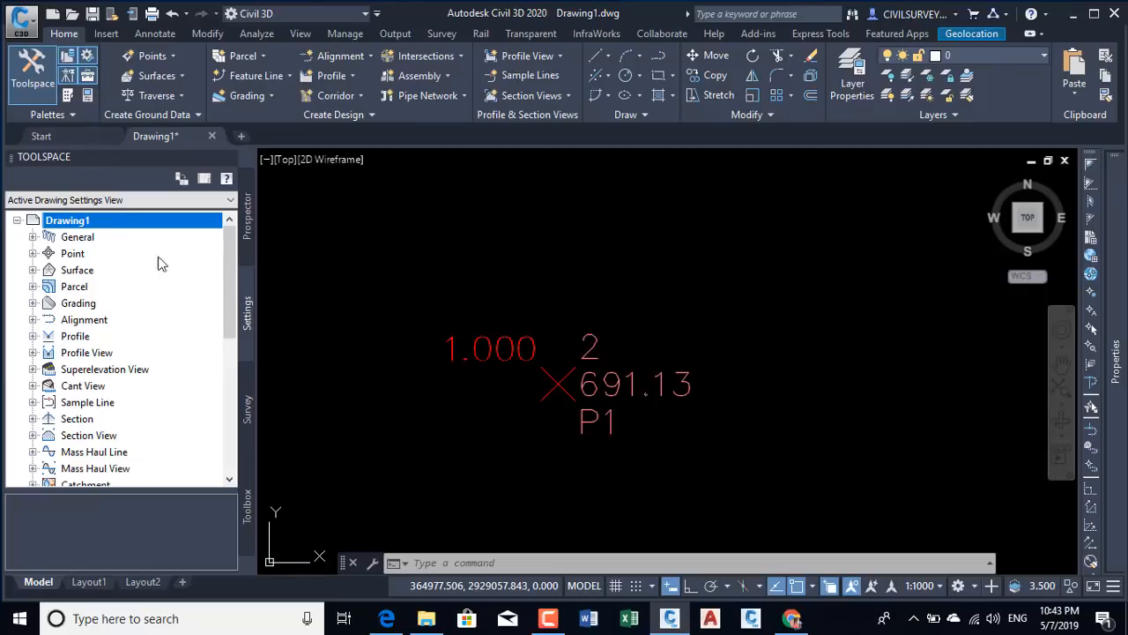
left_click(519, 342)
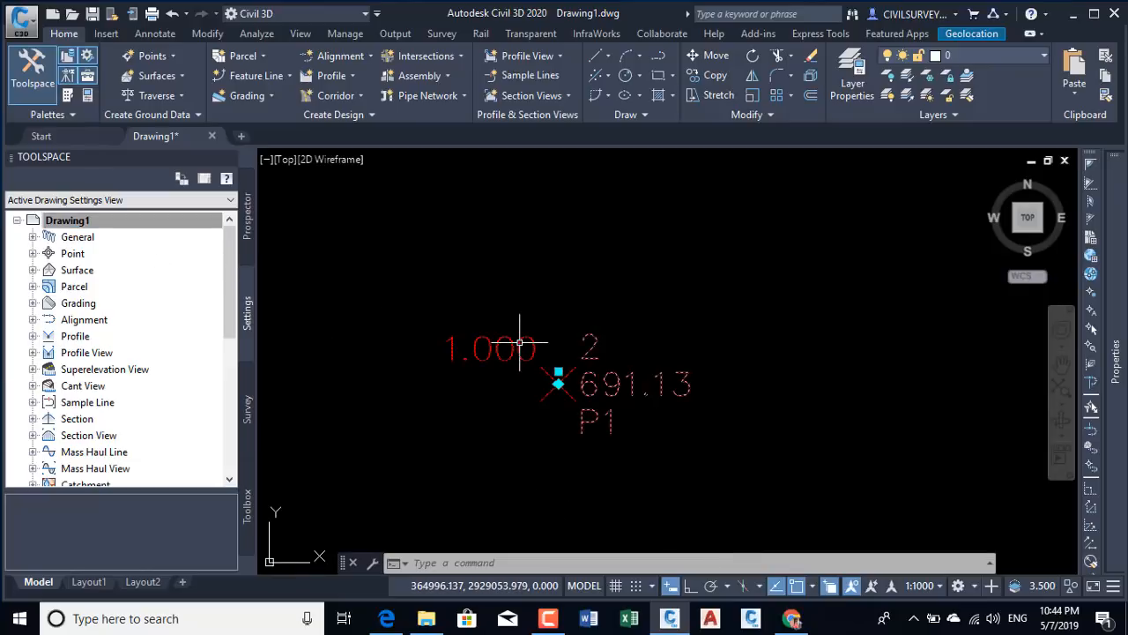
right_click(584, 290)
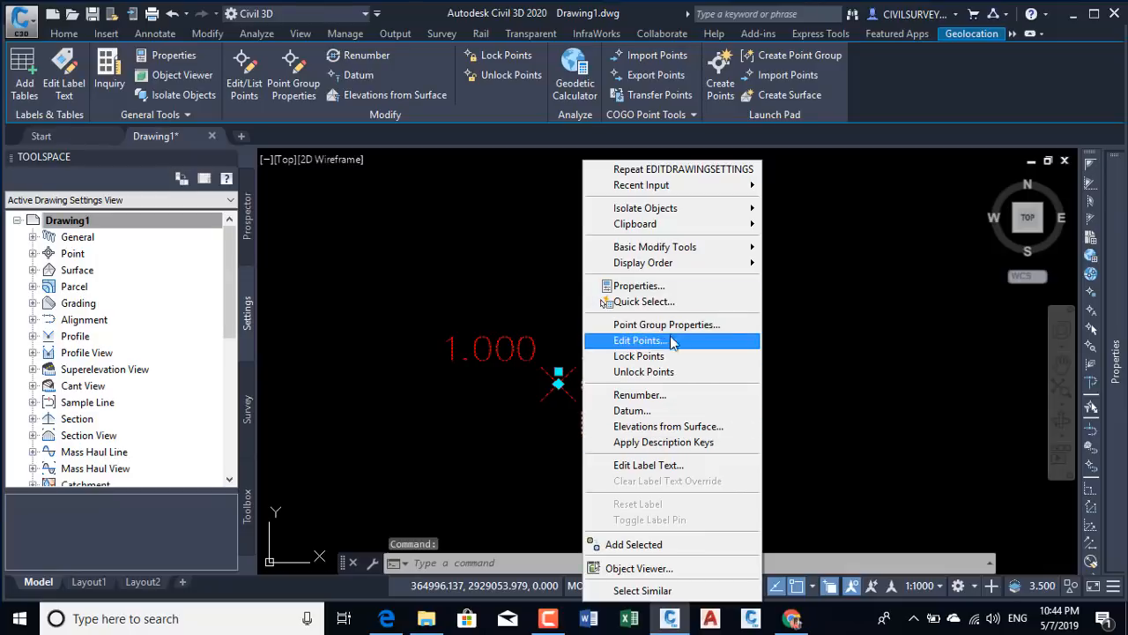
left_click(679, 325)
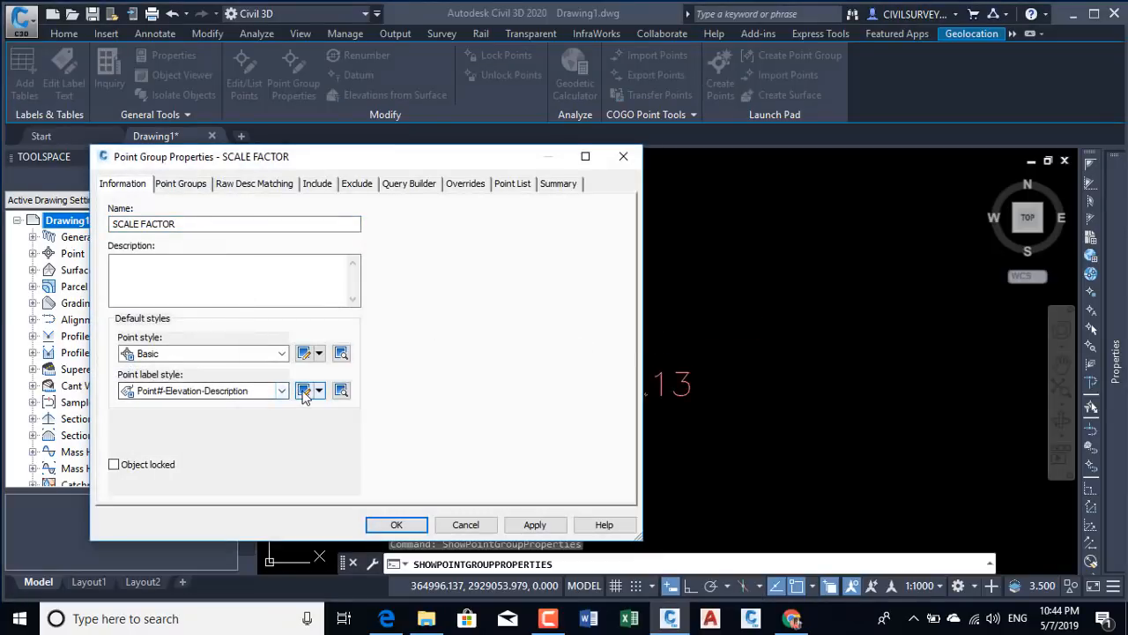
left_click(303, 392)
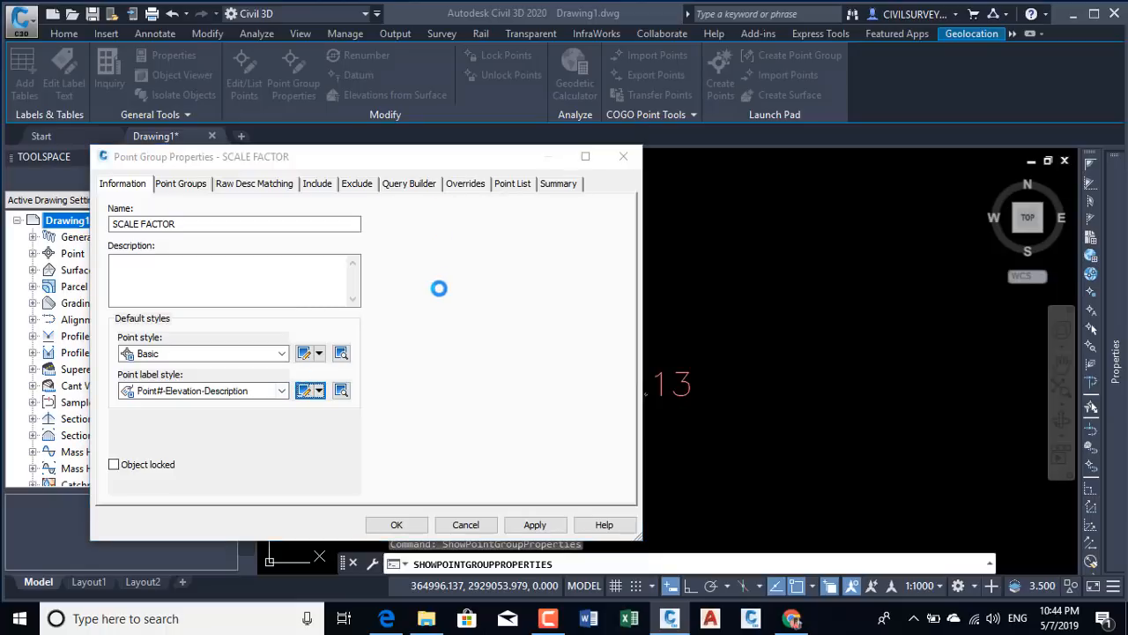
left_click(539, 361)
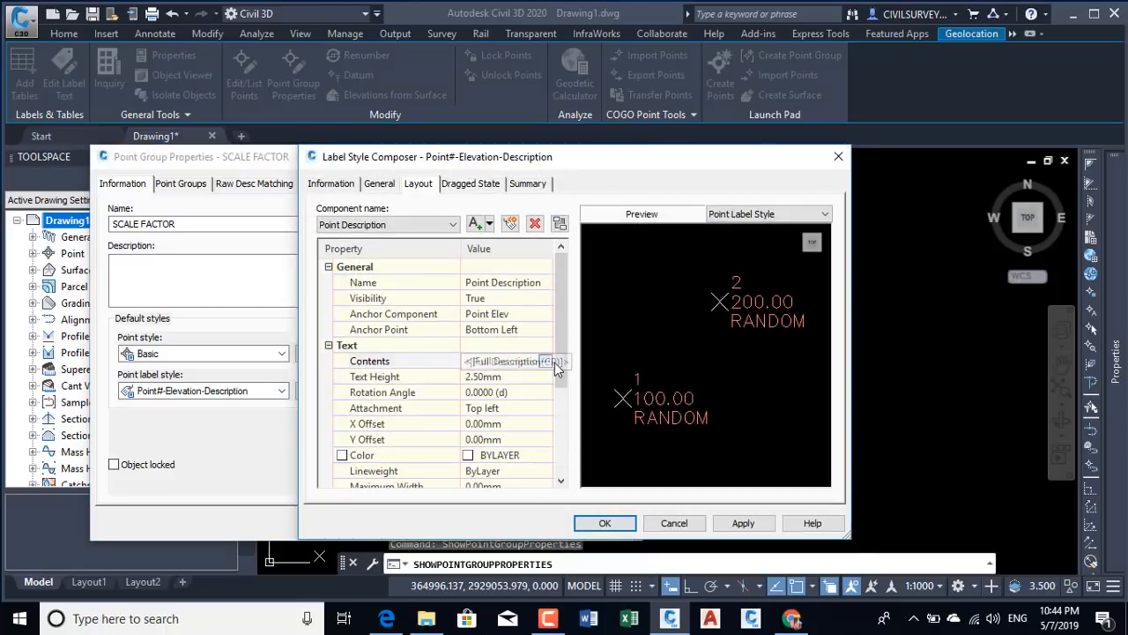
left_click(545, 361)
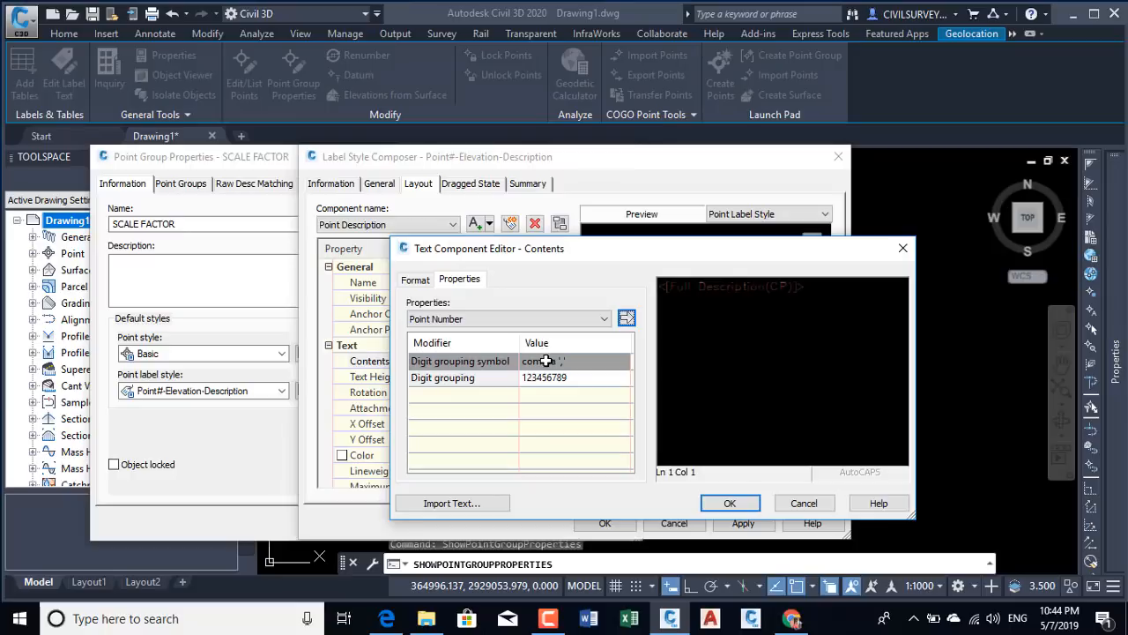
left_click(802, 503)
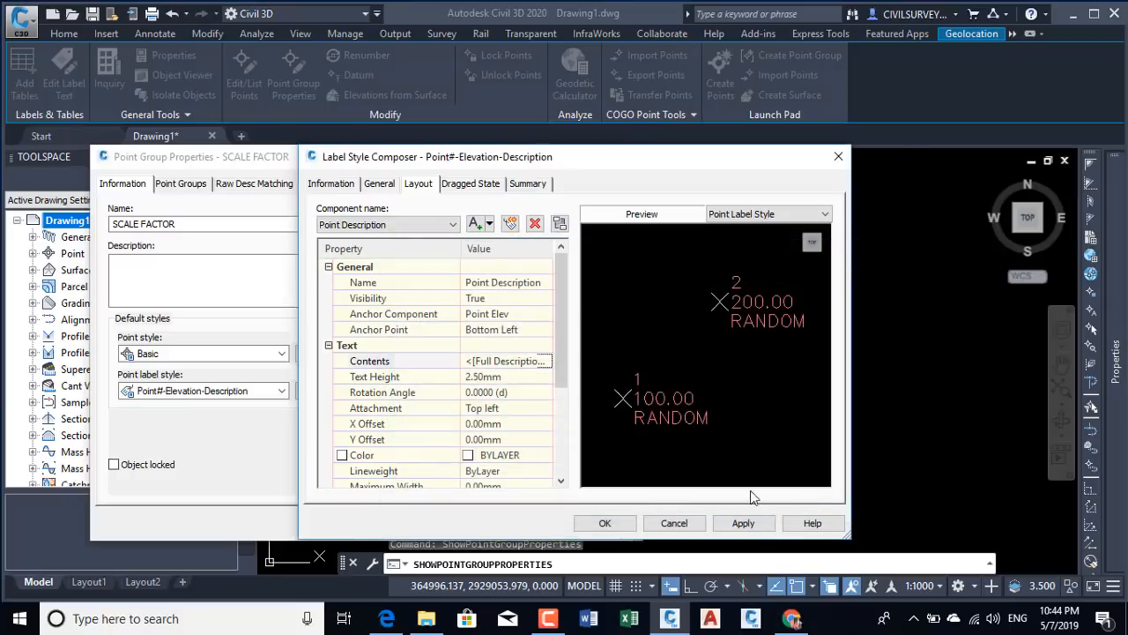
left_click(453, 225)
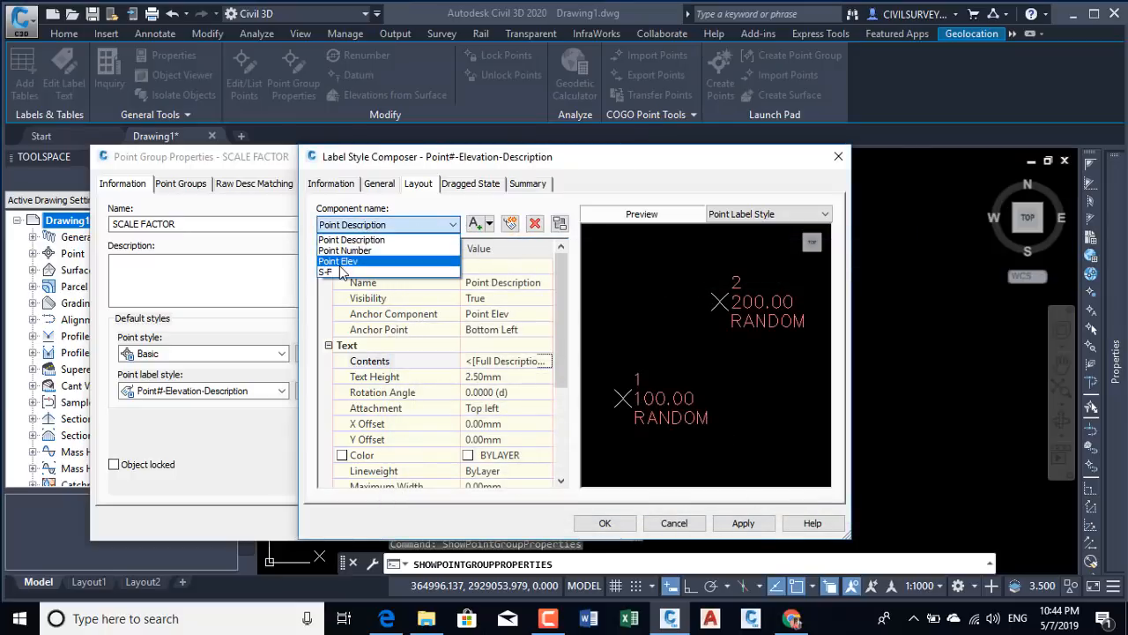
left_click(352, 258)
Open the S-F component's text contents and select the Scale Factor property text for editing
left_click(453, 225)
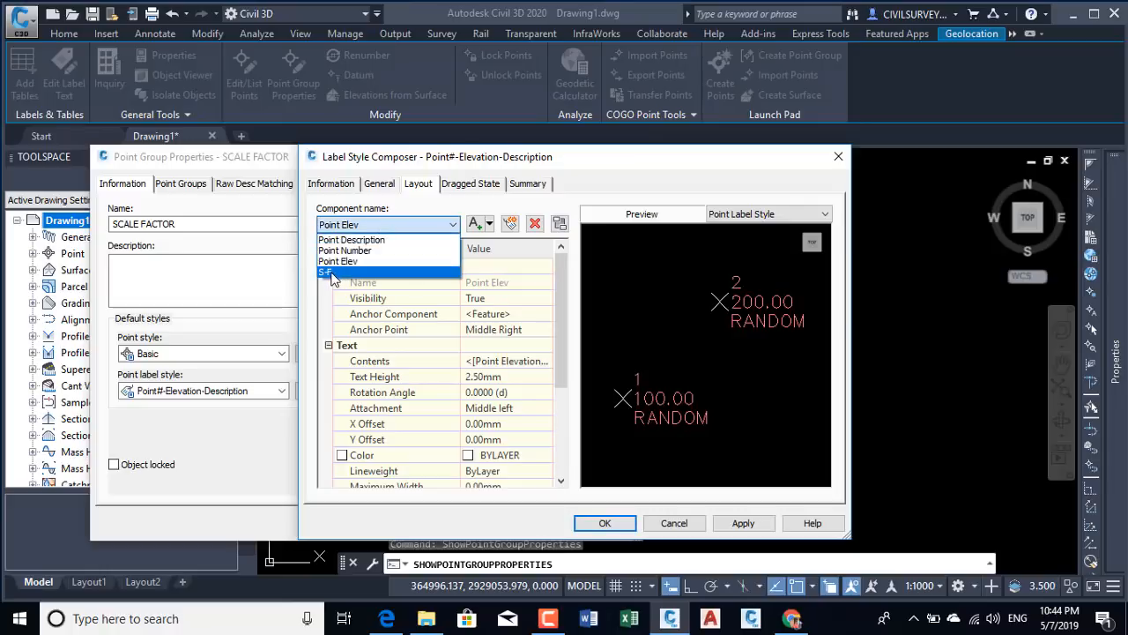
left_click(343, 278)
left_click(507, 361)
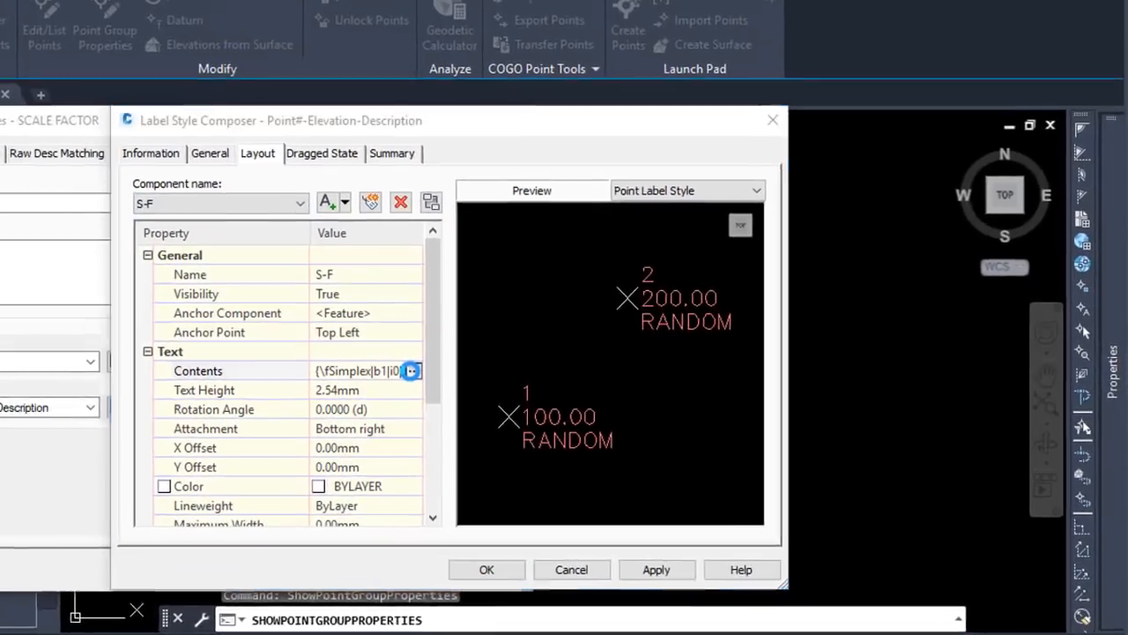
left_click(546, 360)
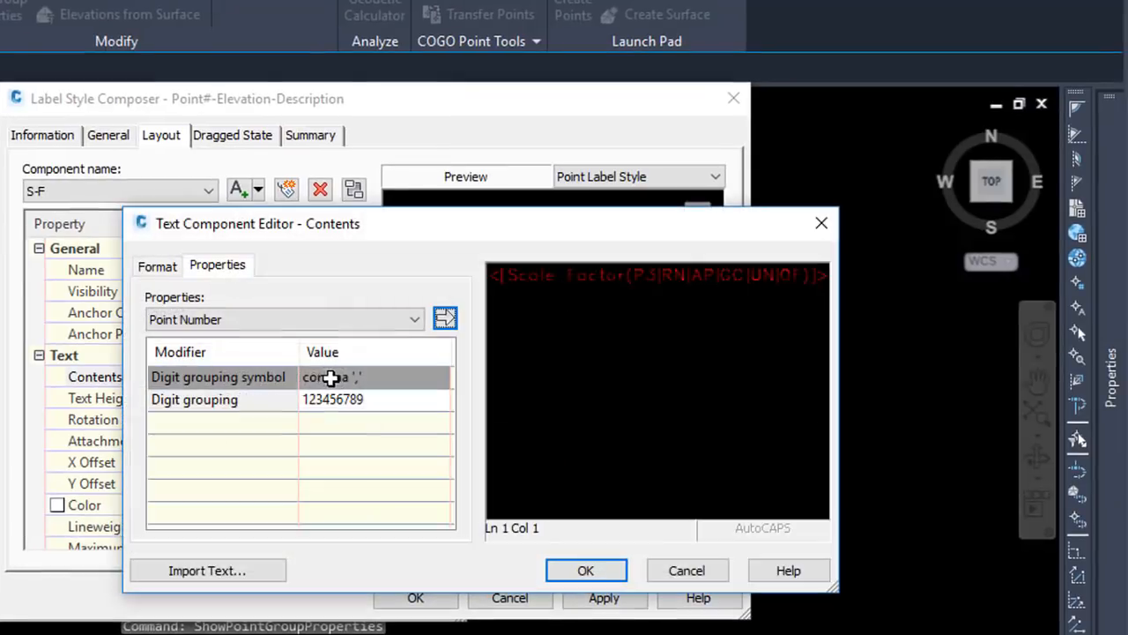
left_click(680, 275)
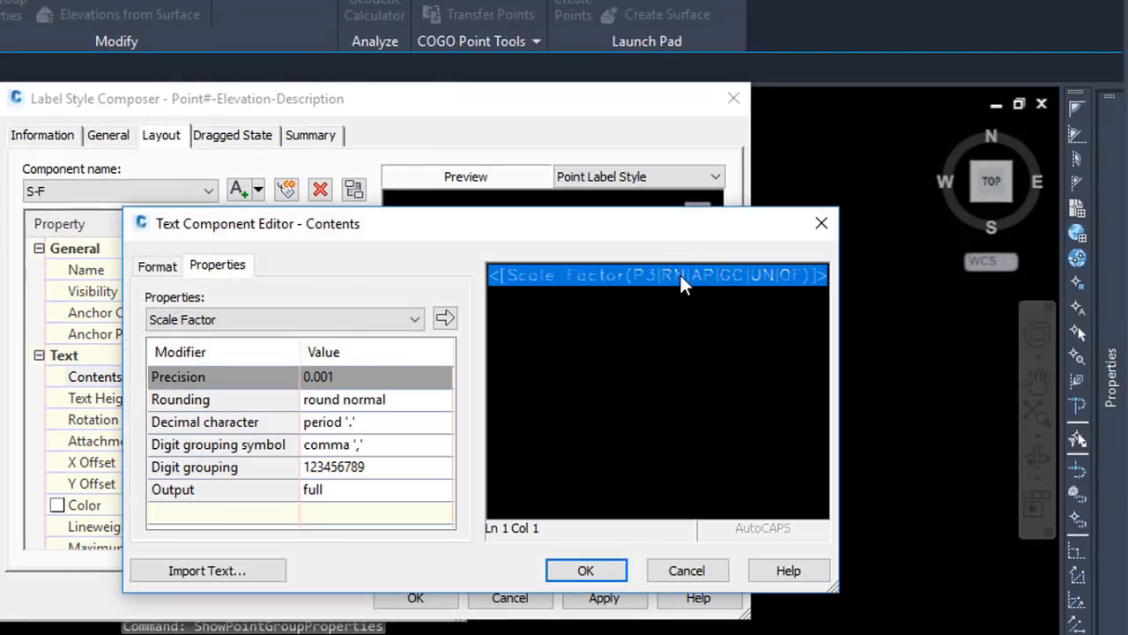
Delete the existing Scale Factor property text from the S-F component's contents
left_click(445, 319)
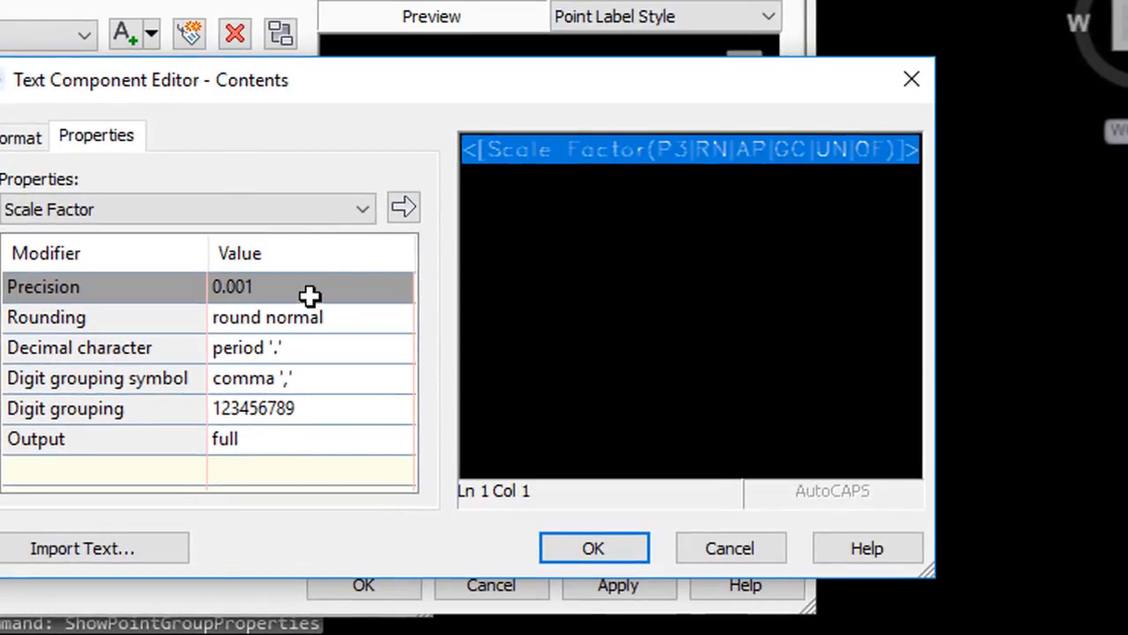
left_click(310, 291)
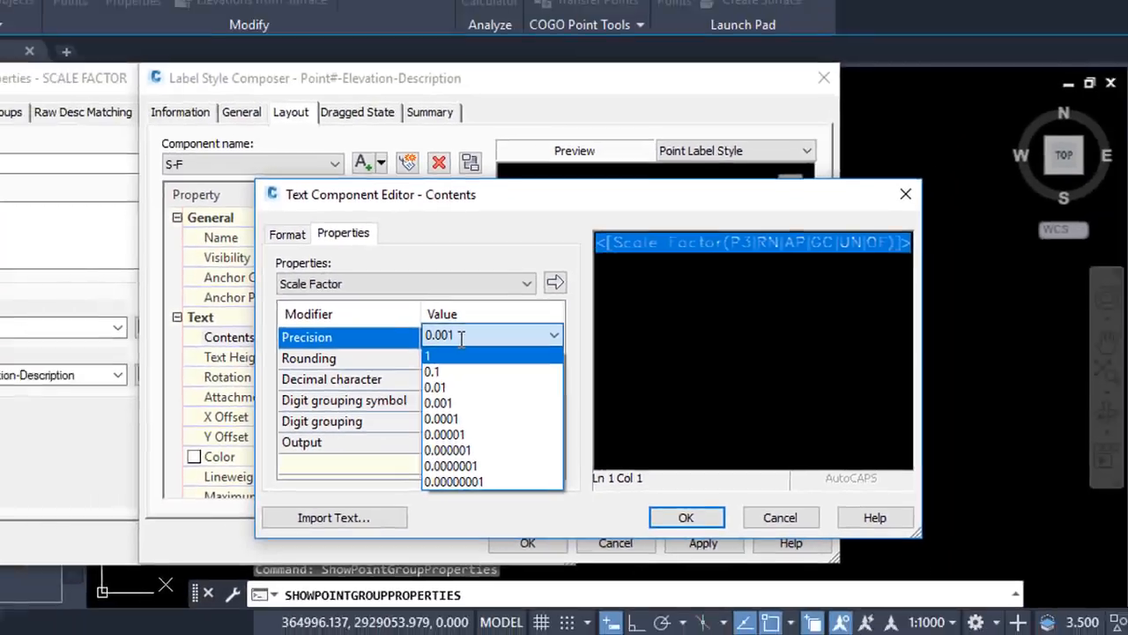
left_click(269, 285)
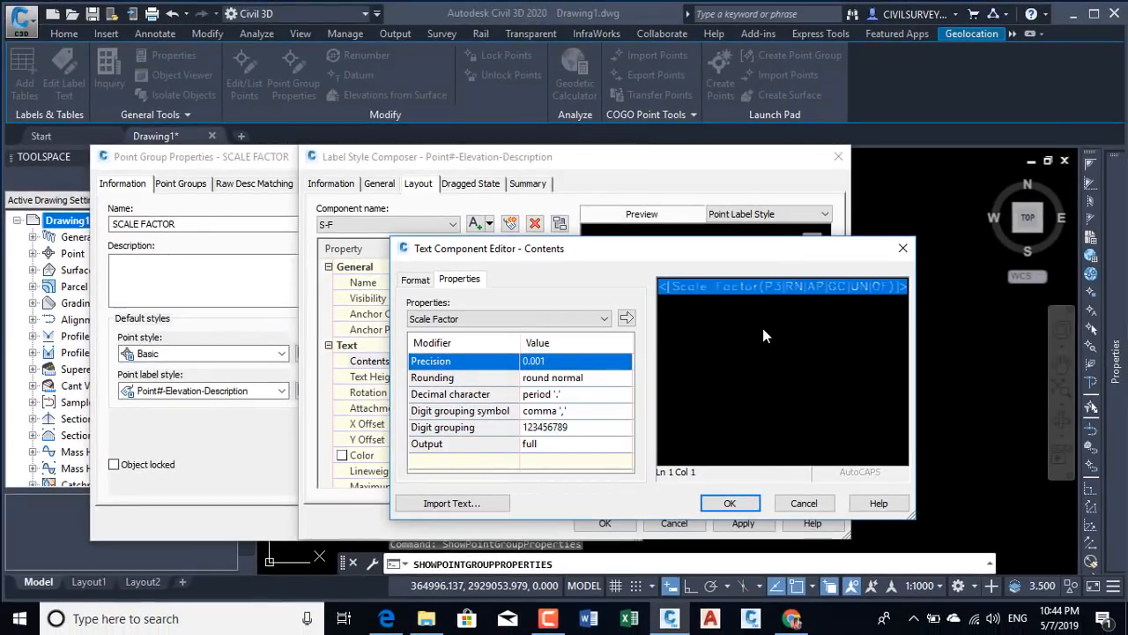
left_click(786, 296)
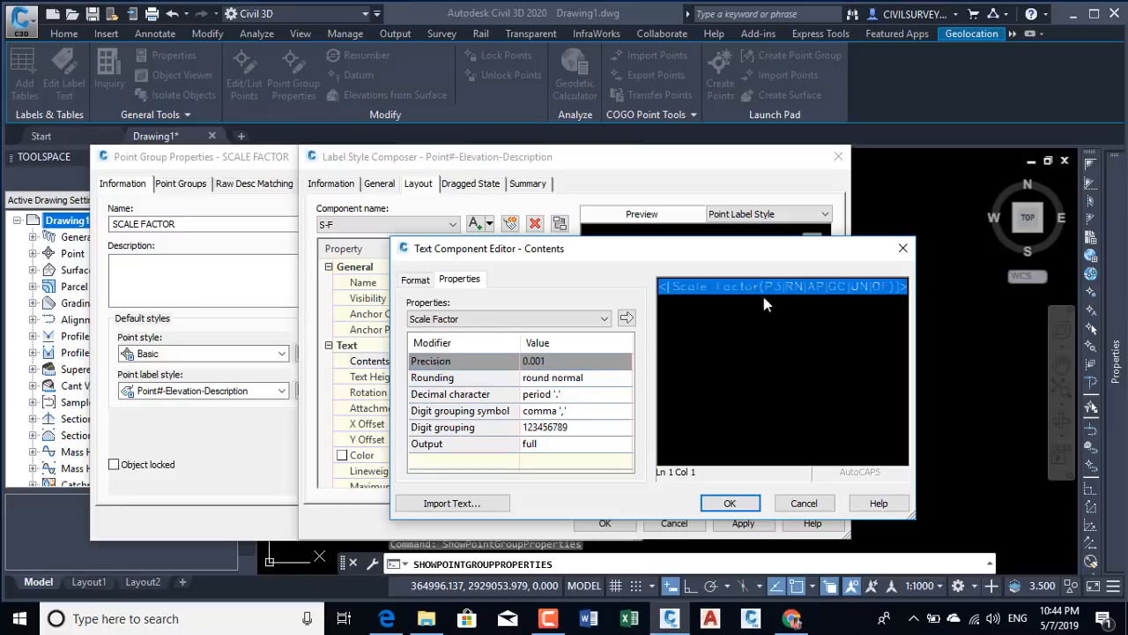
key("Delete")
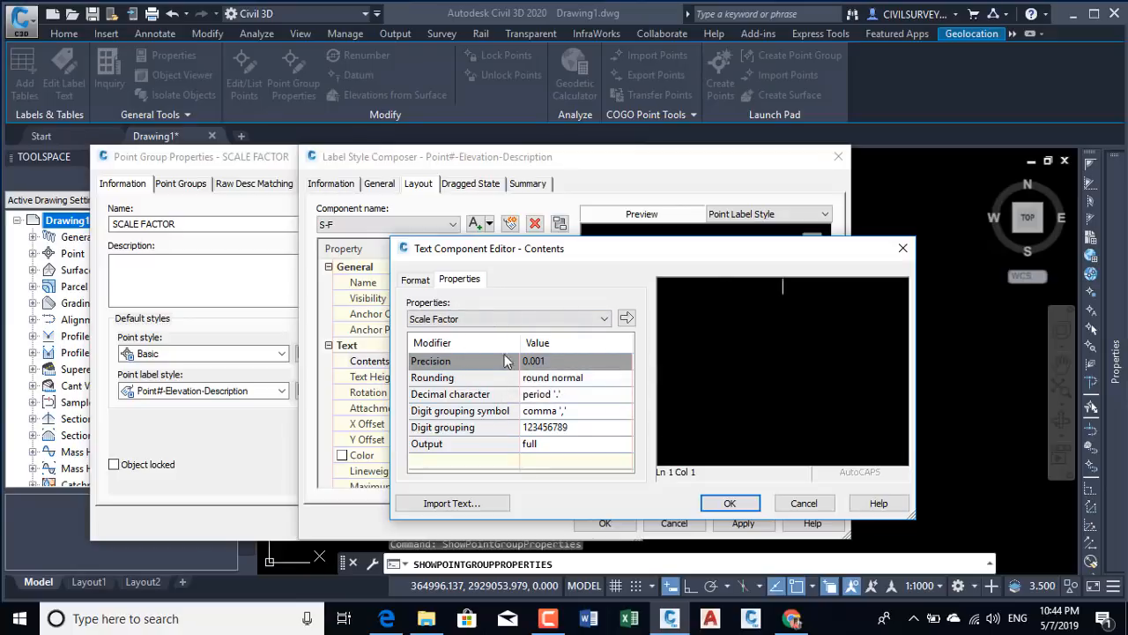
Insert the Scale Factor property with 0.0000001 precision into the S-F contents and accept the label style and point group changes
left_click(553, 359)
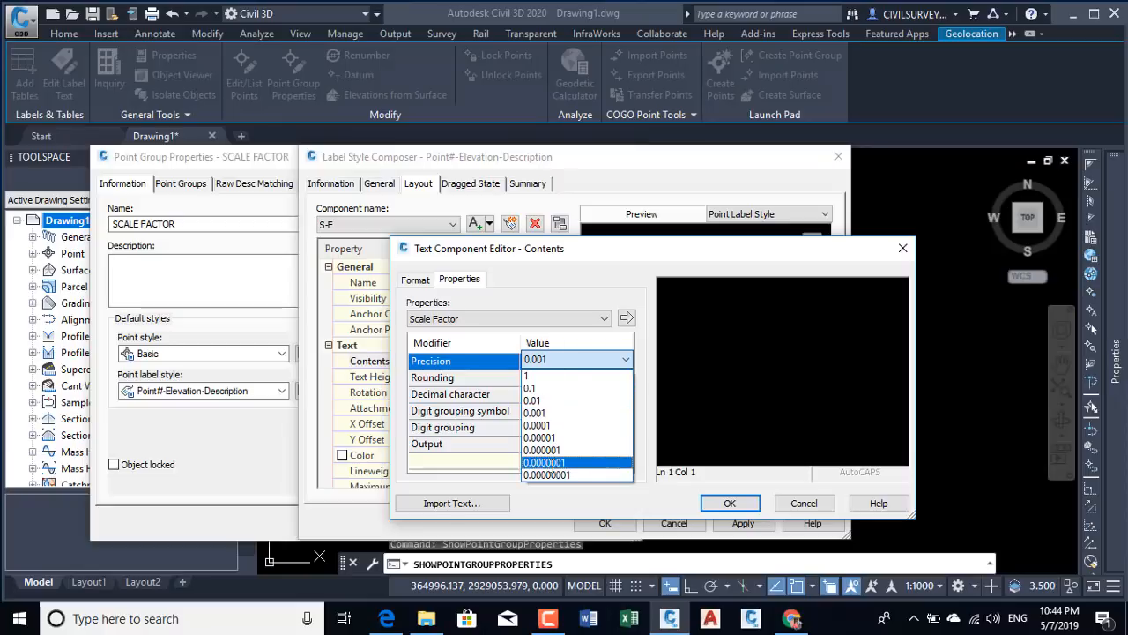
left_click(552, 458)
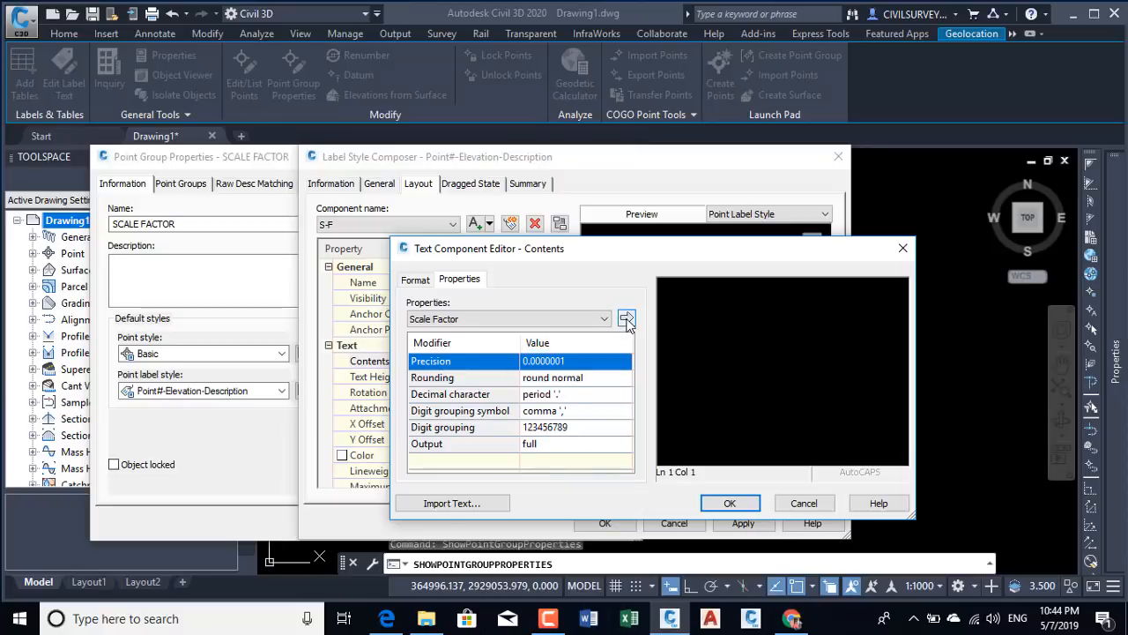
left_click(626, 319)
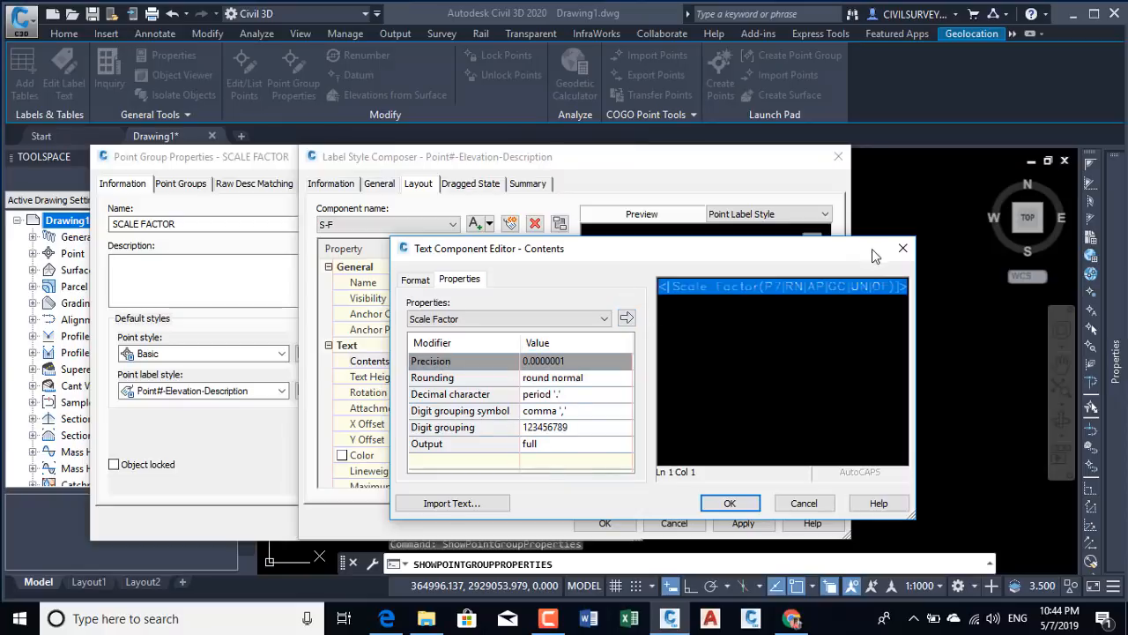
left_click(728, 503)
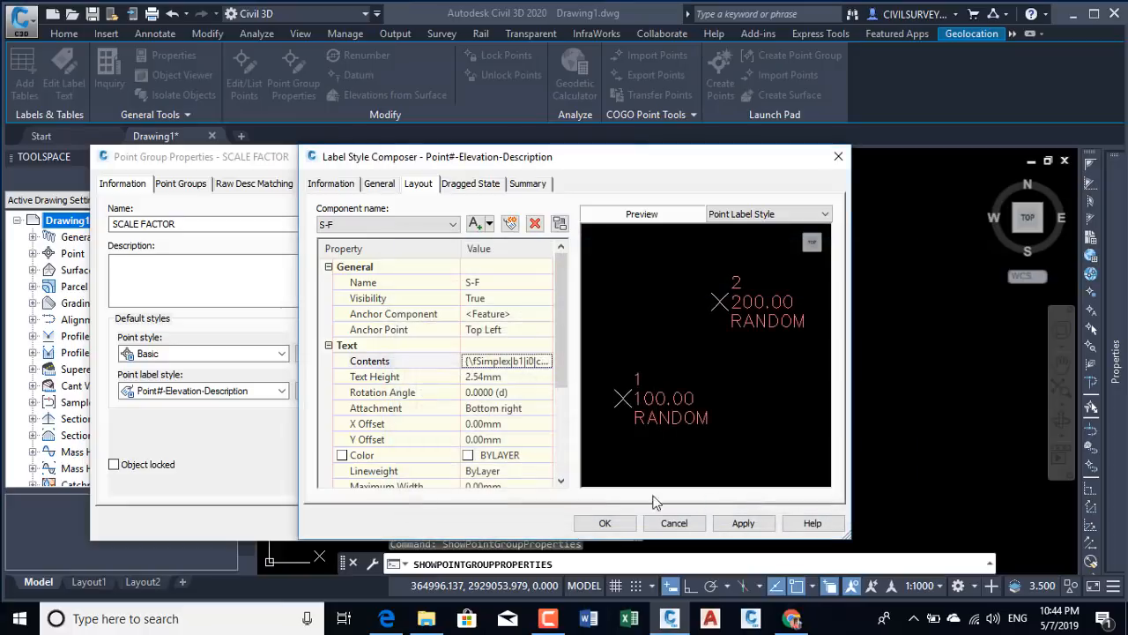
left_click(603, 523)
left_click(397, 525)
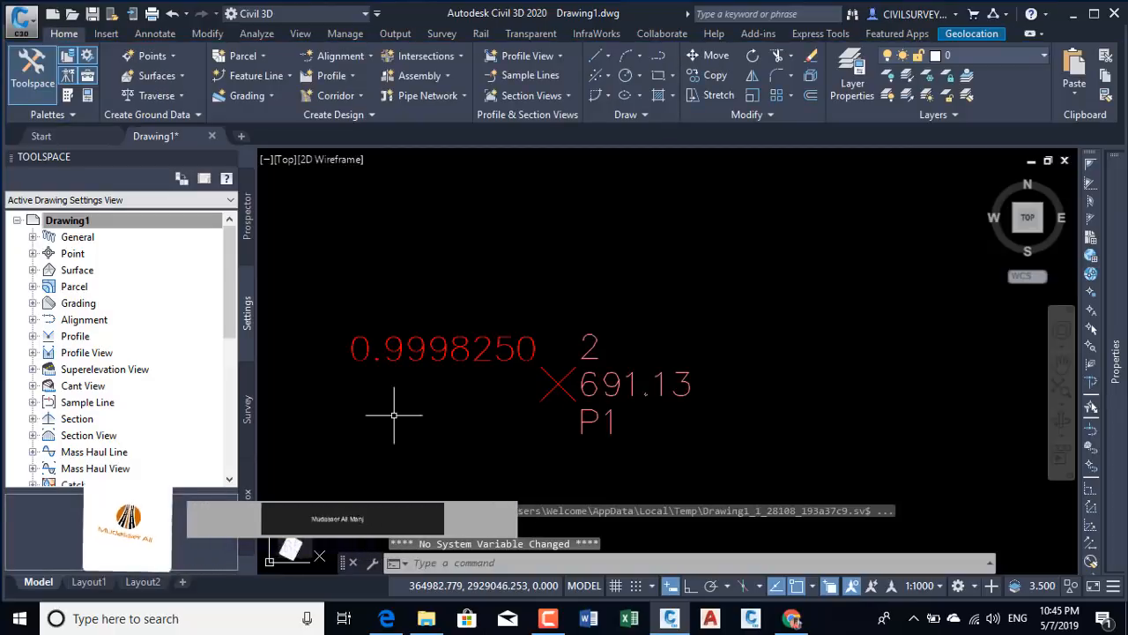
Examine the scale factor labels at survey points P1, P2, P10 and P6
scroll(445, 343, "down", 3)
scroll(473, 294, "down", 5)
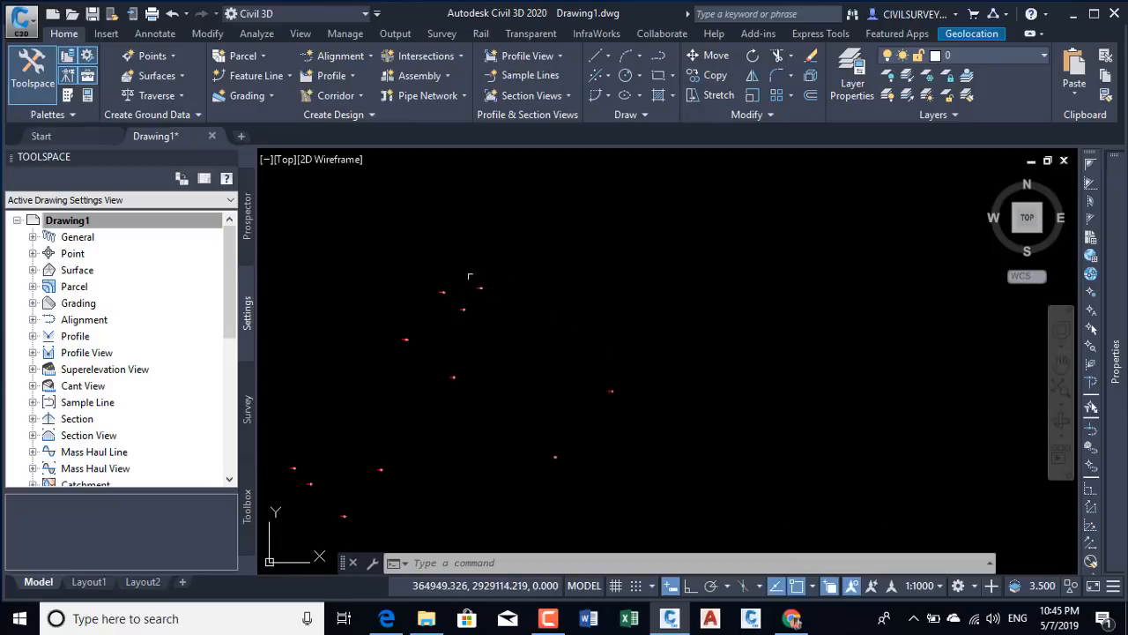
scroll(491, 297, "up", 8)
middle_click_drag(533, 465, 536, 335)
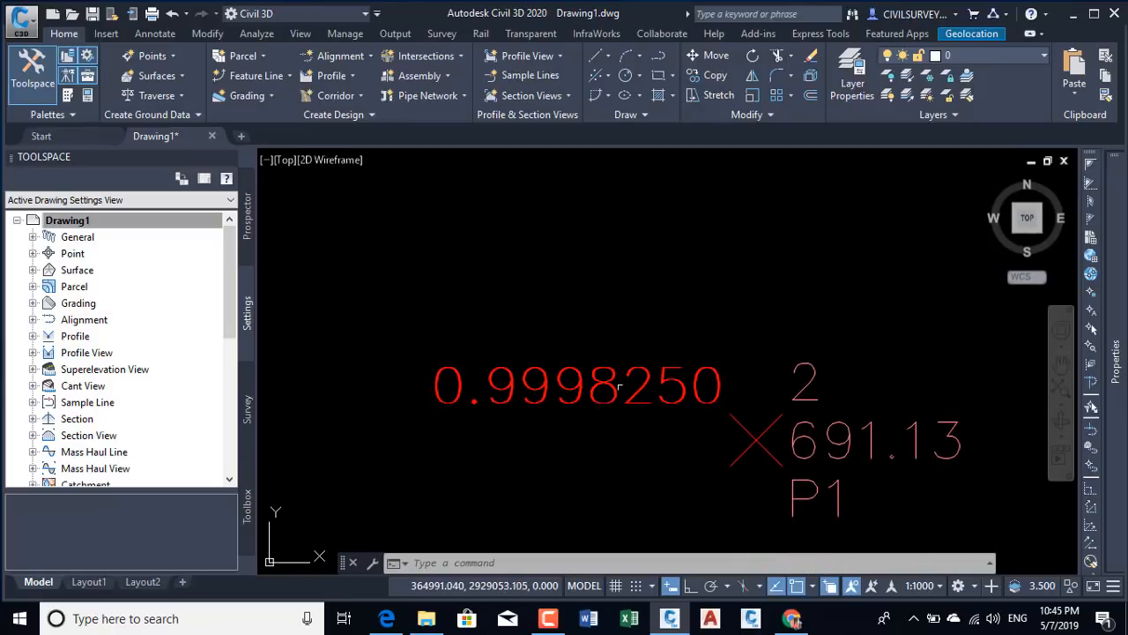
scroll(620, 385, "down", 8)
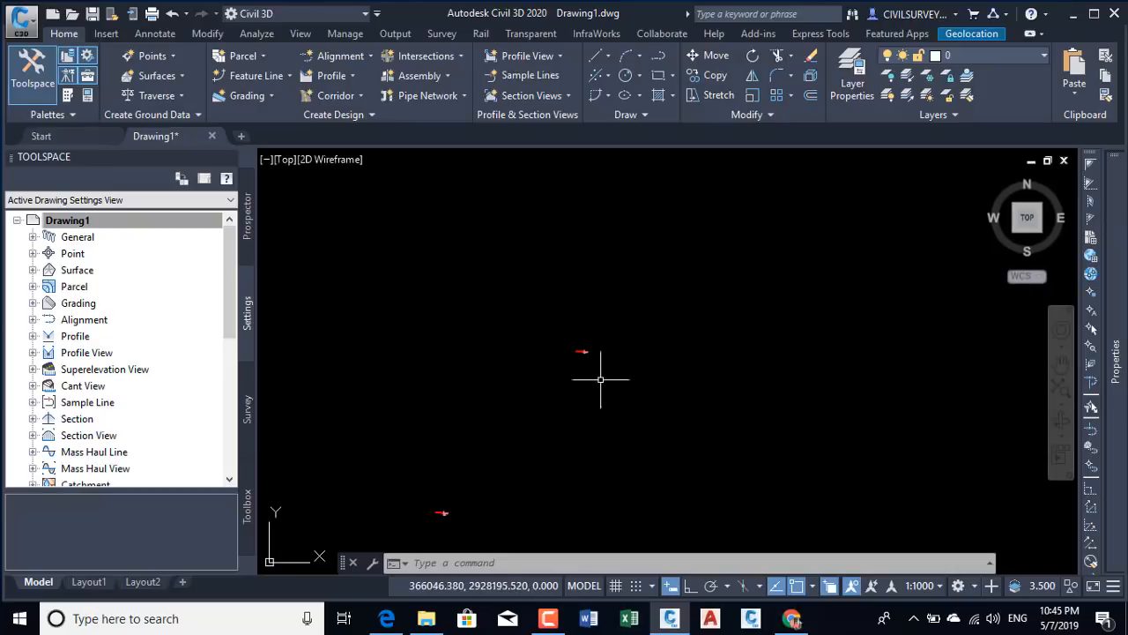
scroll(606, 316, "up", 6)
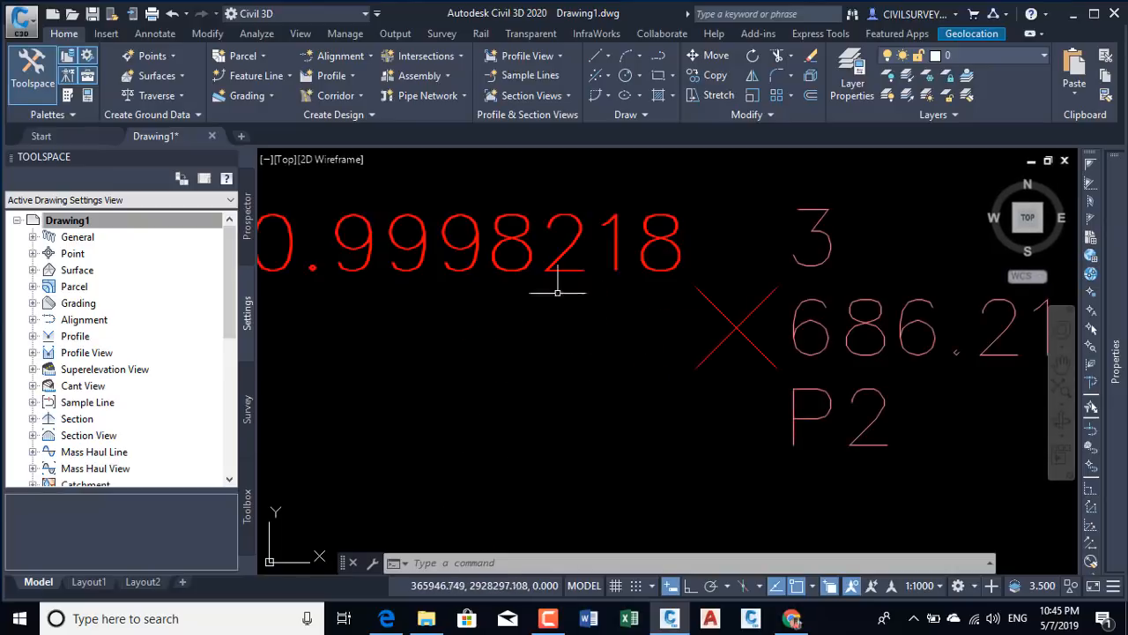
scroll(617, 266, "down", 6)
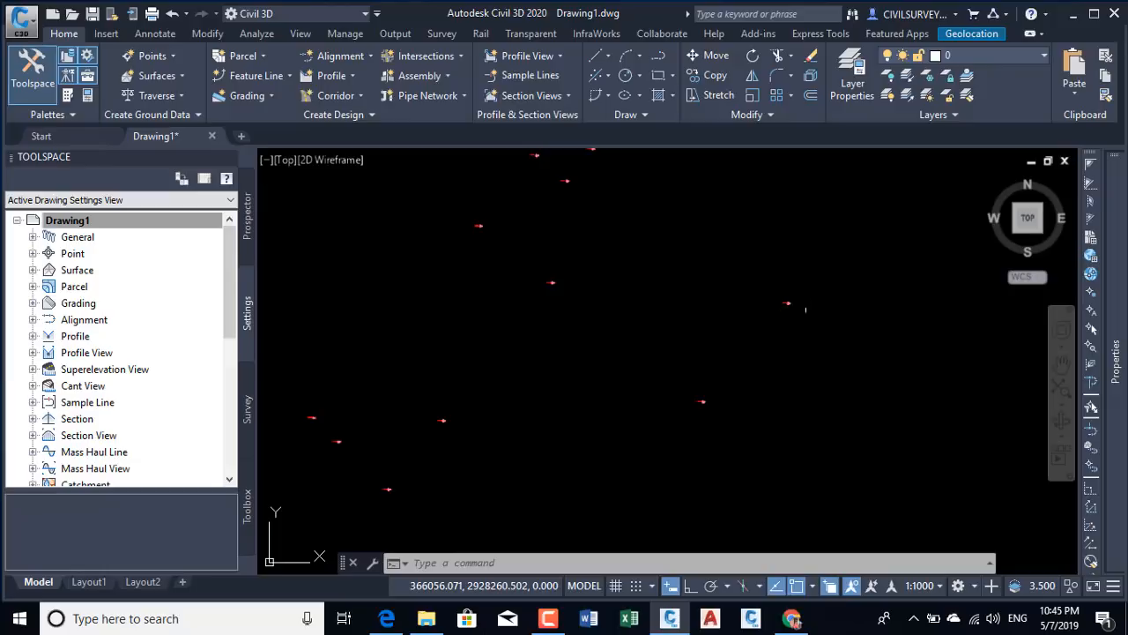
scroll(667, 339, "up", 6)
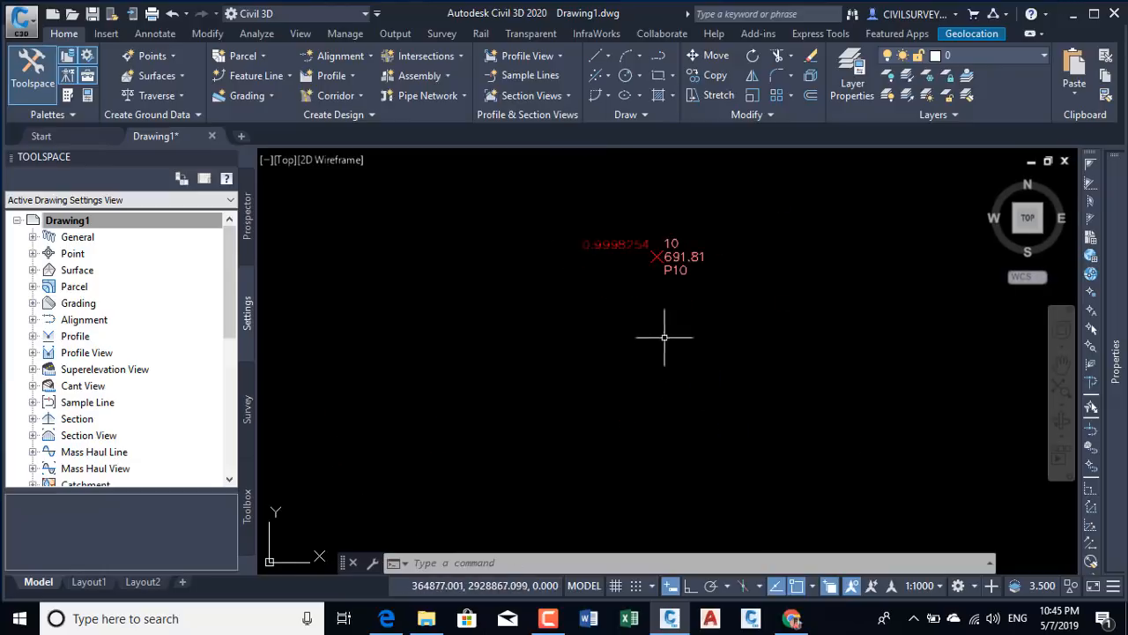
scroll(605, 241, "up", 2)
scroll(621, 243, "down", 8)
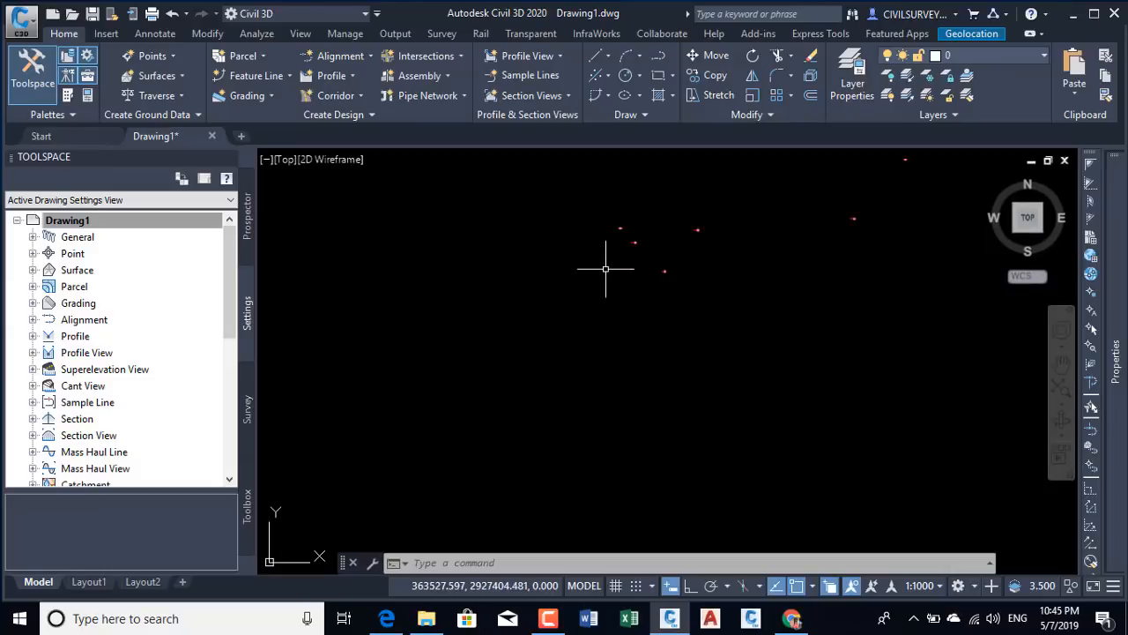
scroll(619, 207, "up", 2)
scroll(600, 293, "up", 5)
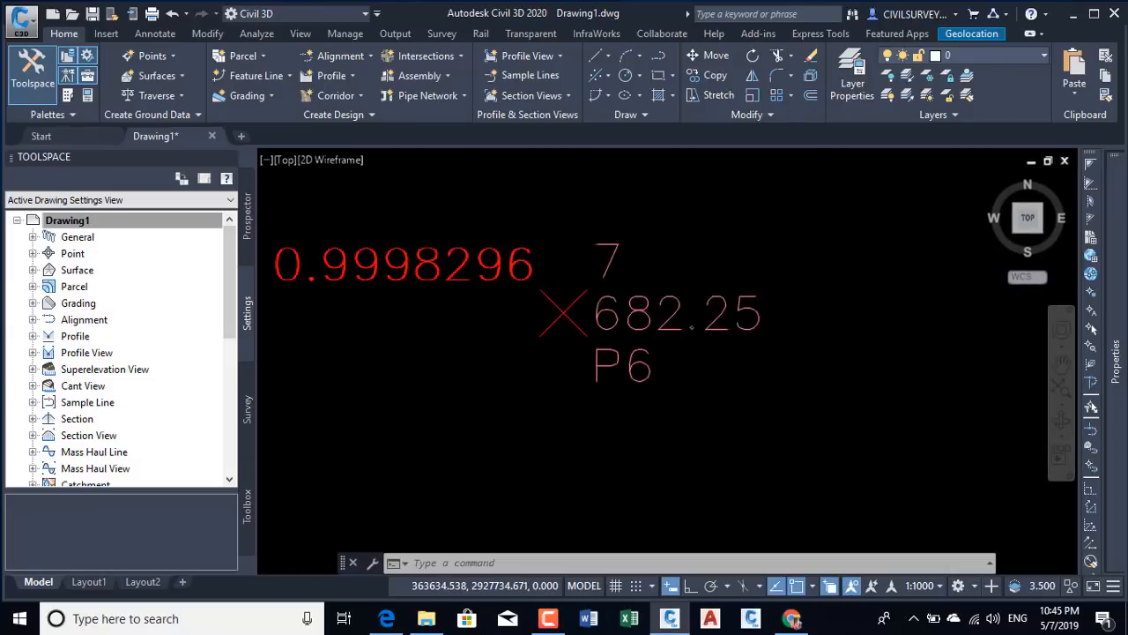
scroll(511, 346, "down", 5)
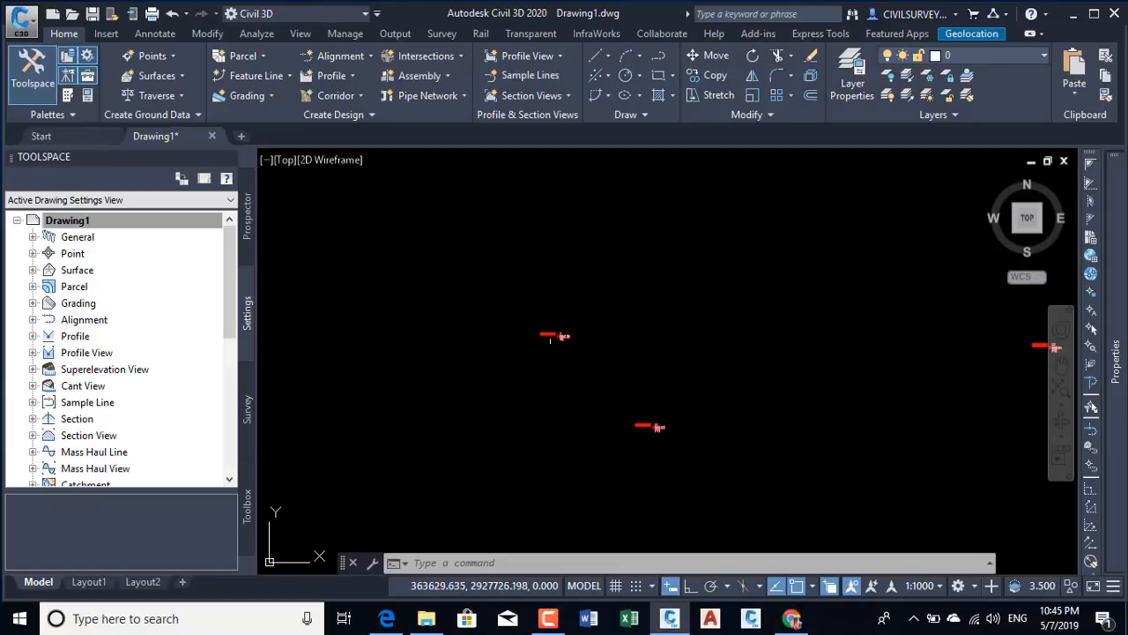
scroll(551, 347, "up", 4)
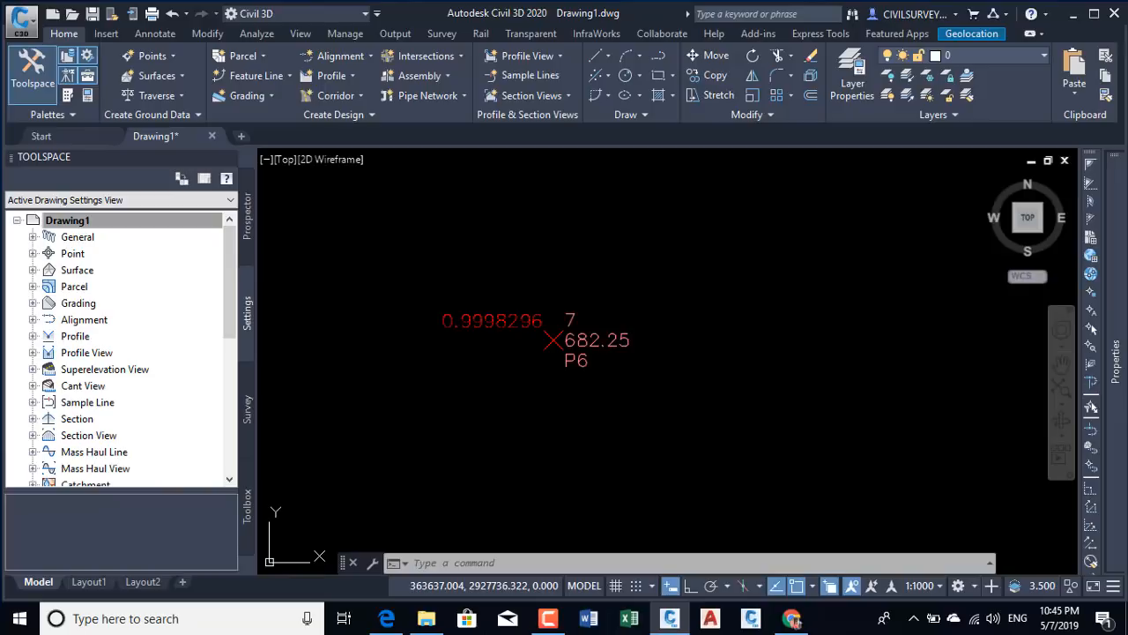
Open the SCALE FACTOR point group's properties from point P6 and open its Point#-Elevation-Description label style for editing
left_click(546, 344)
right_click(381, 326)
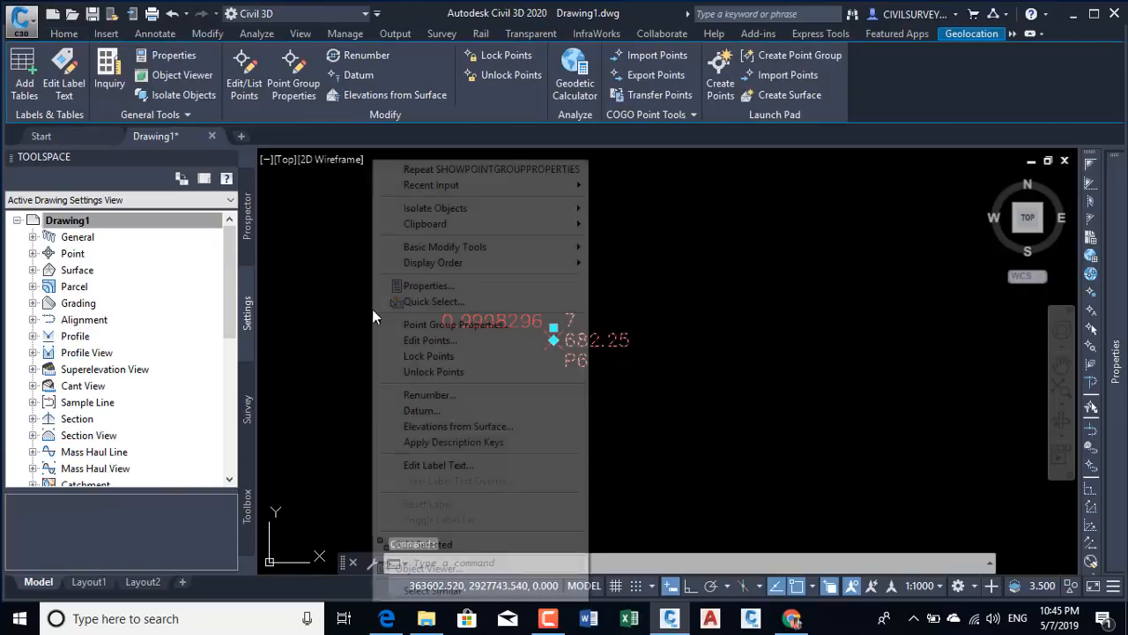
left_click(445, 325)
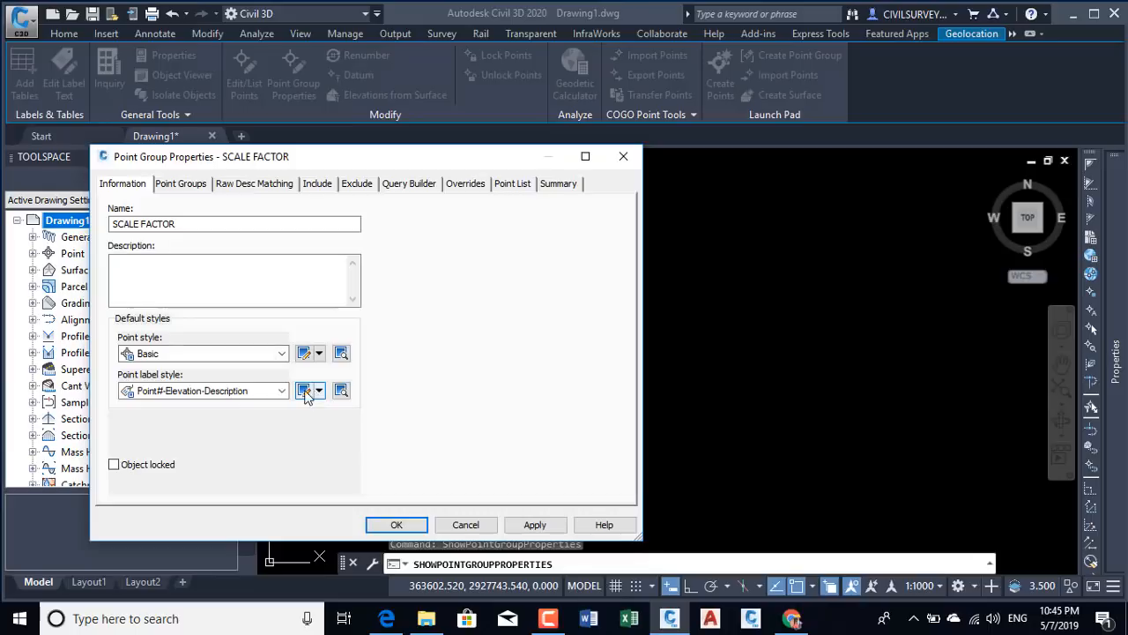
left_click(304, 392)
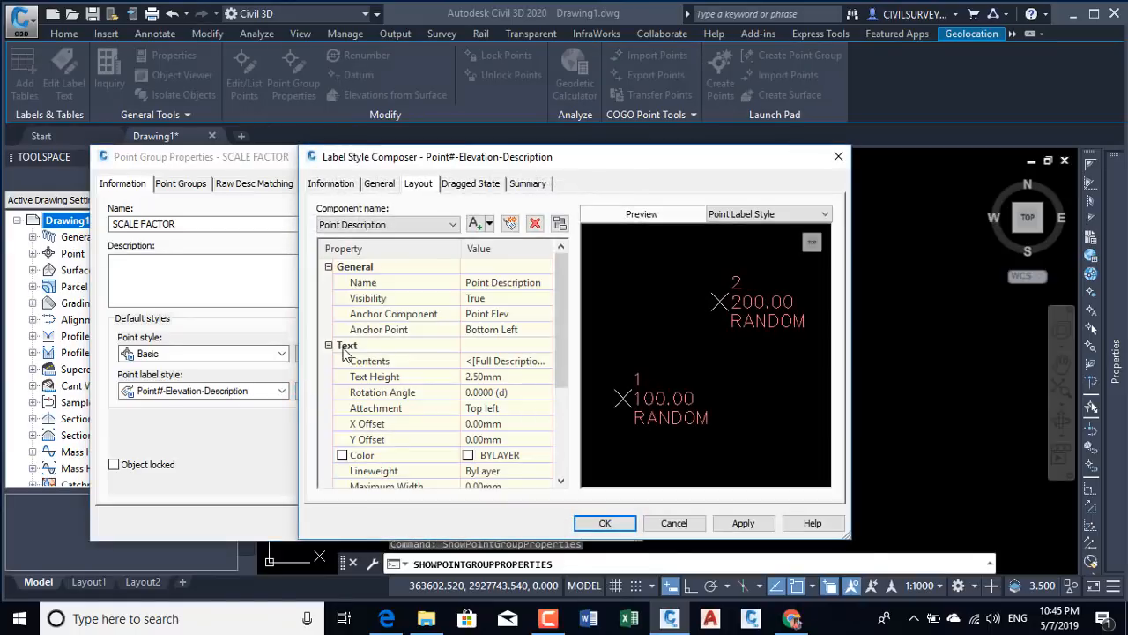
Check the precision of the Scale Factor property in the S-F component's contents and close the label style and point group properties
left_click(427, 227)
left_click(337, 273)
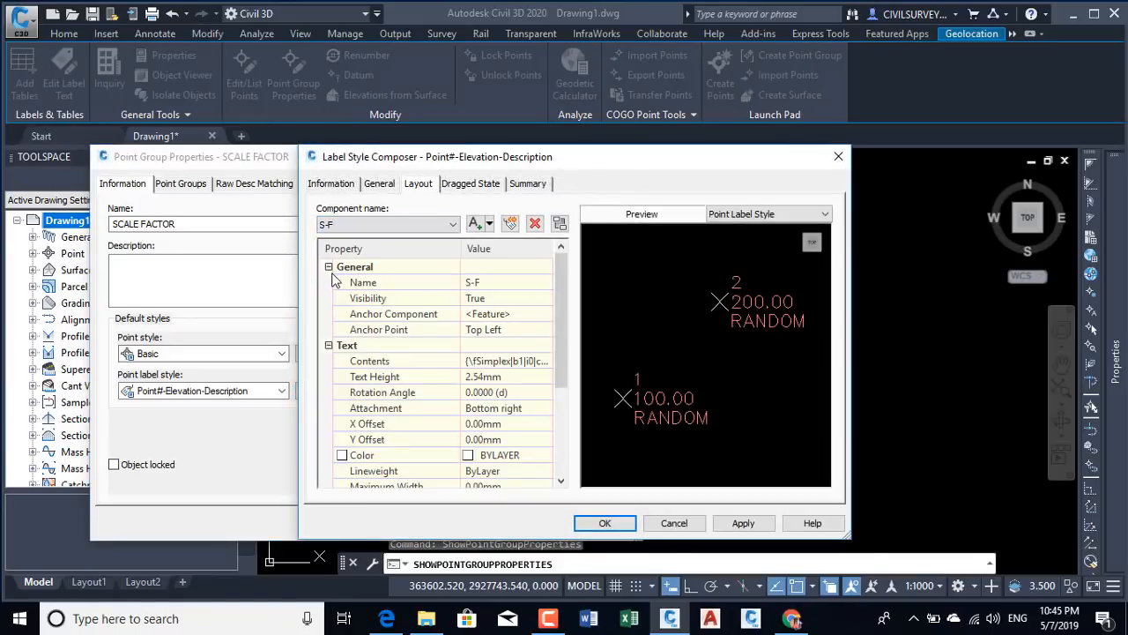
left_click(533, 363)
left_click(547, 361)
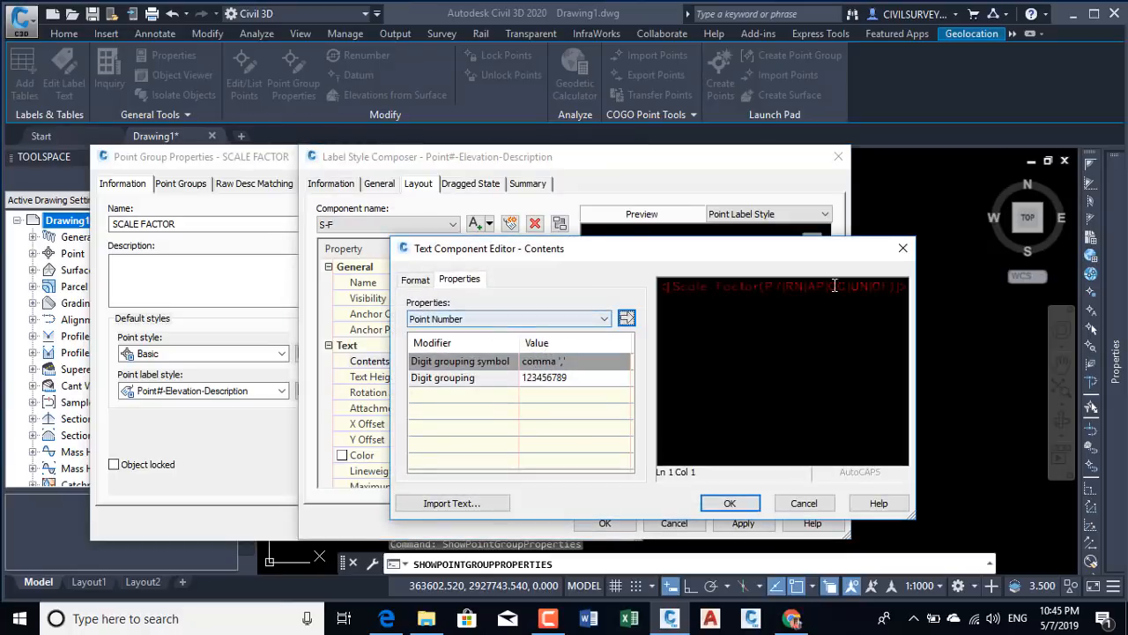
left_click(734, 286)
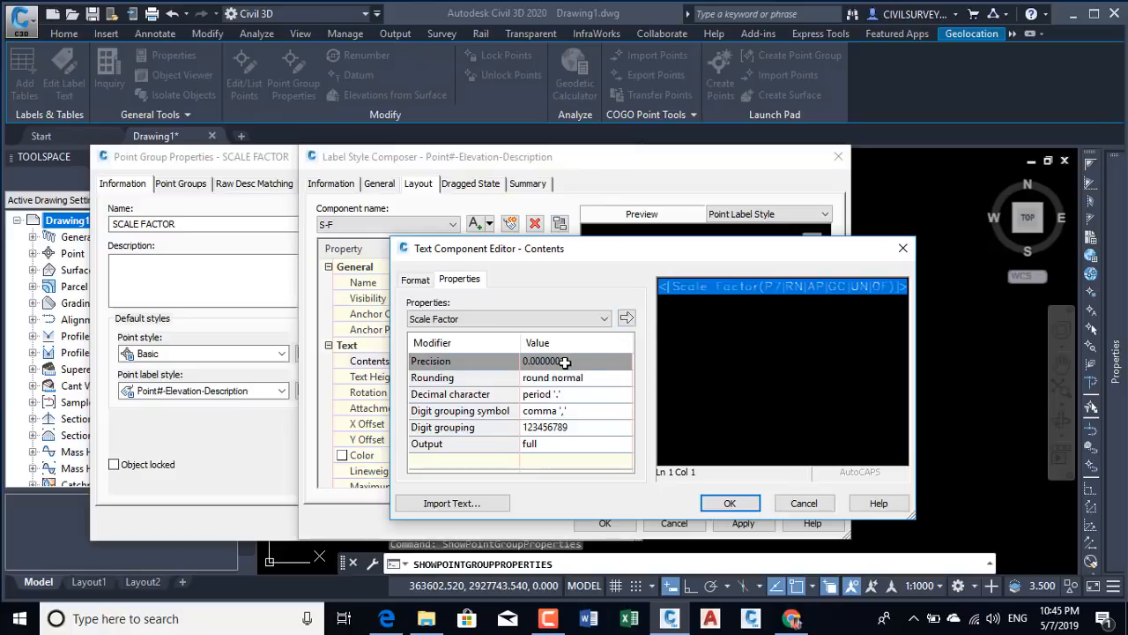
left_click(727, 503)
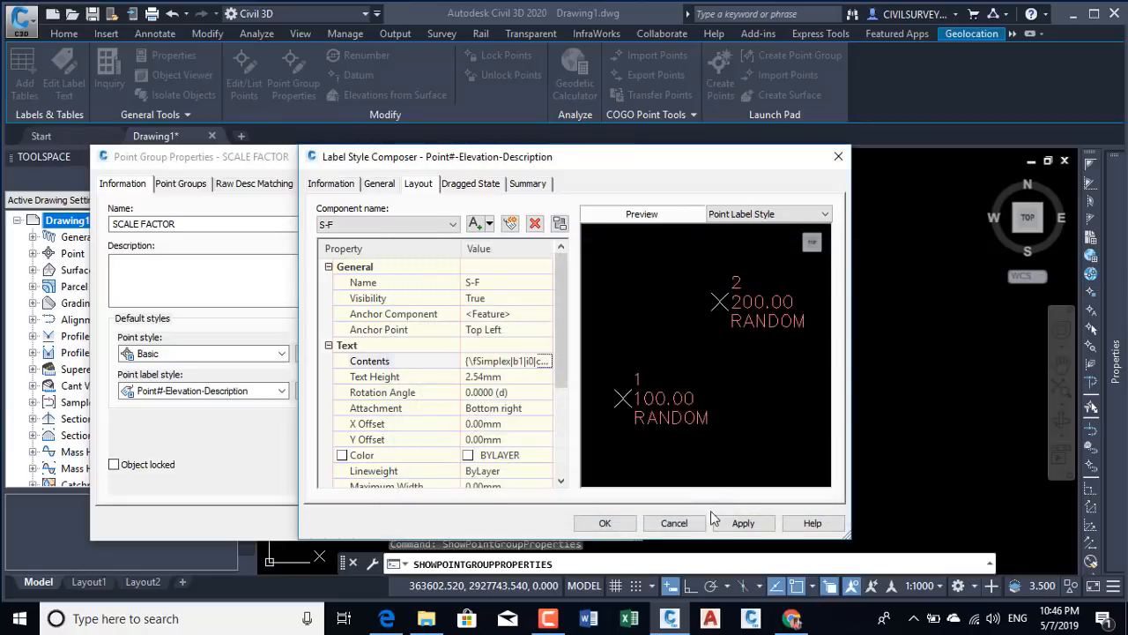
left_click(607, 523)
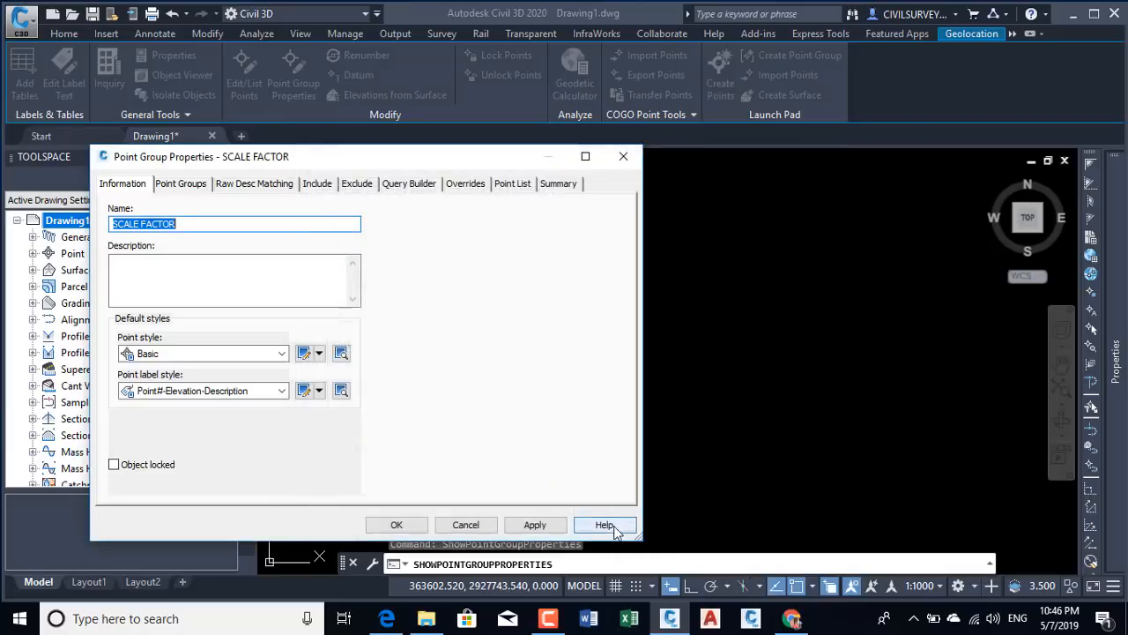
left_click(397, 525)
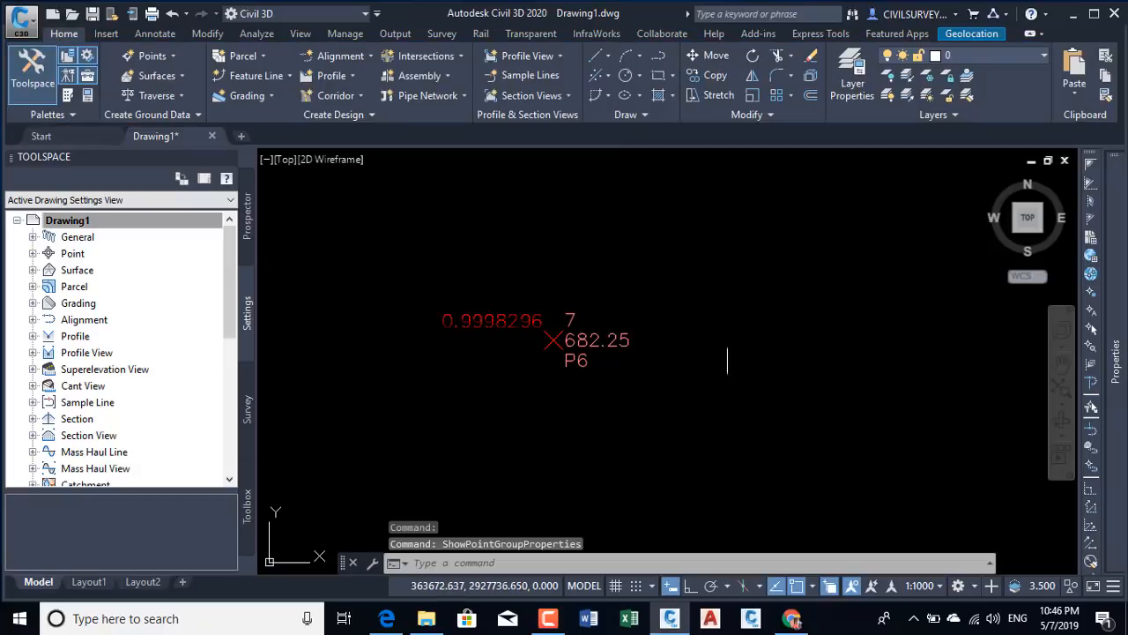
Show the aerial online map behind the survey points, agreeing to use Online Map Data
scroll(597, 285, "down", 5)
scroll(637, 290, "down", 5)
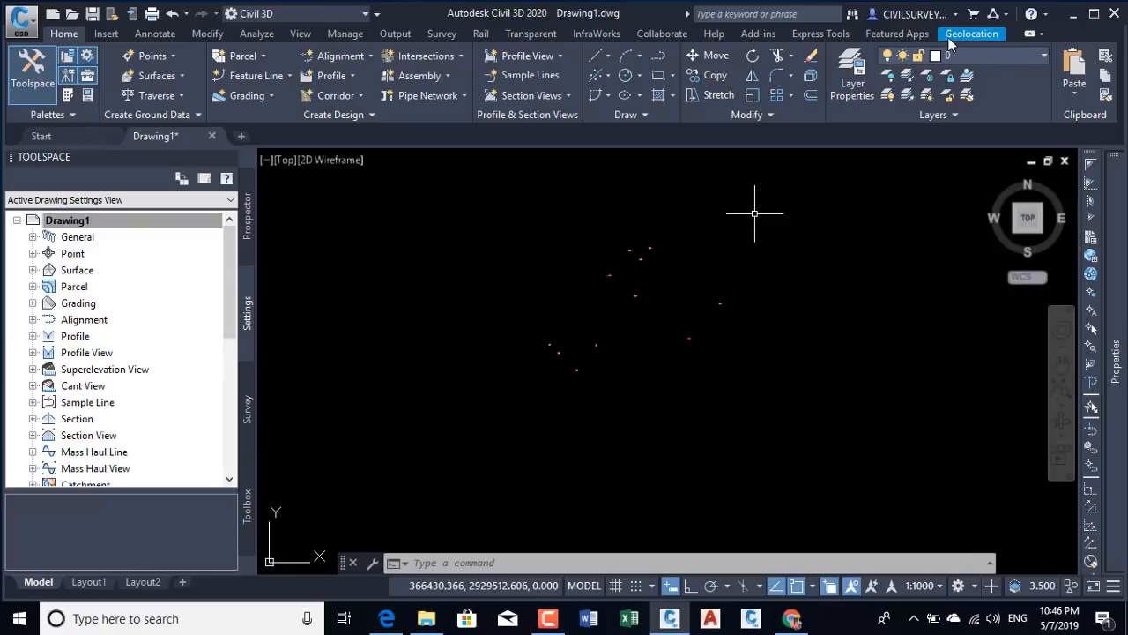
left_click(952, 35)
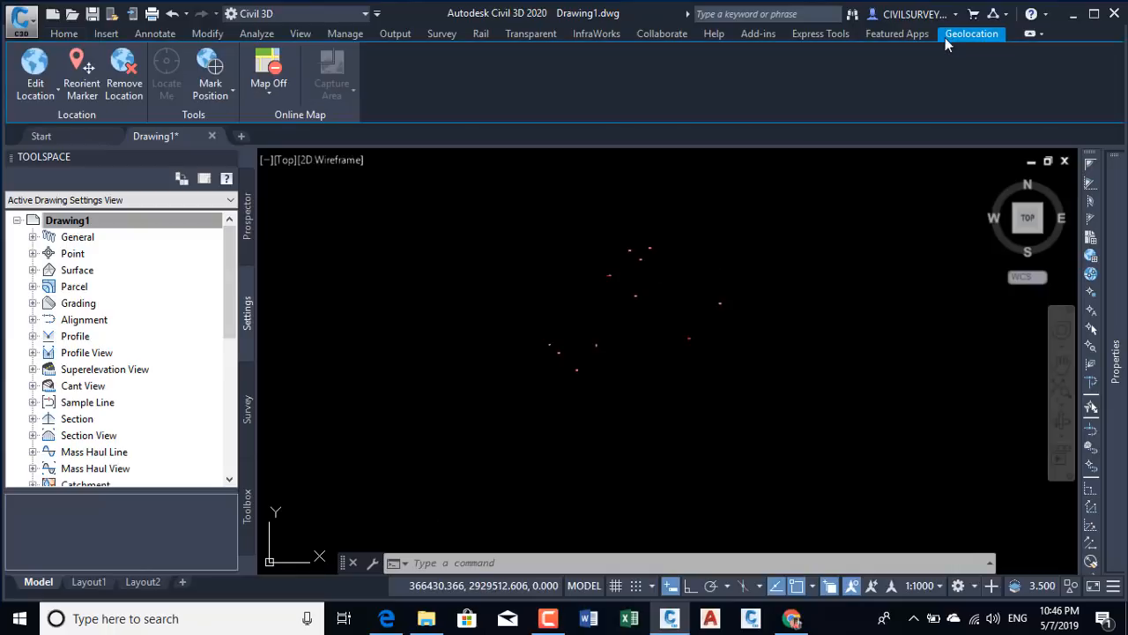
left_click(270, 92)
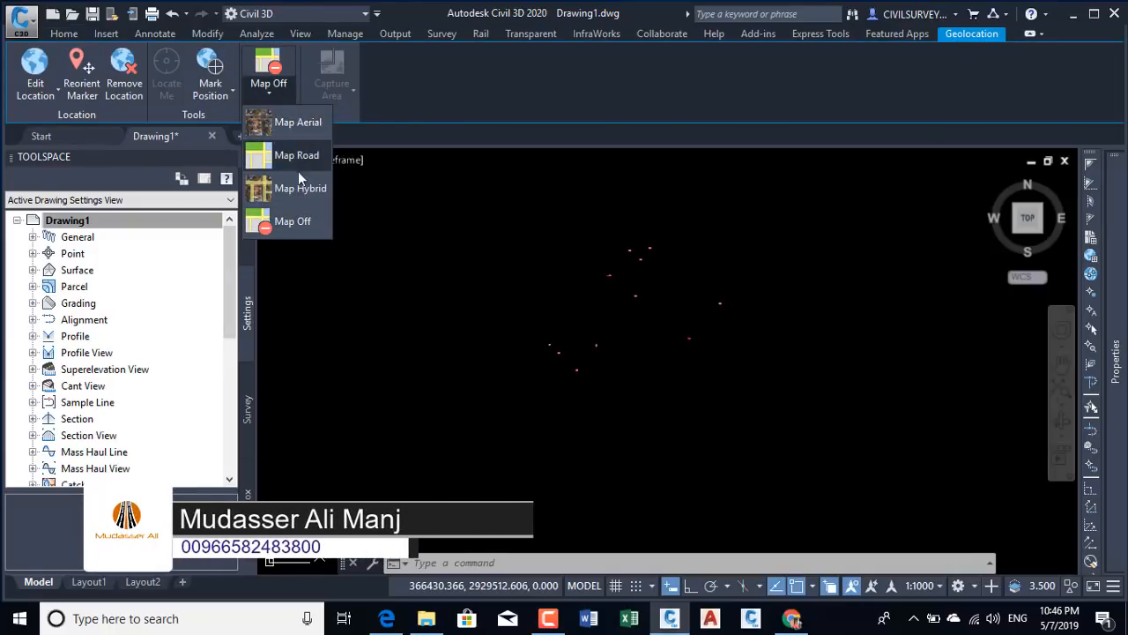
left_click(299, 123)
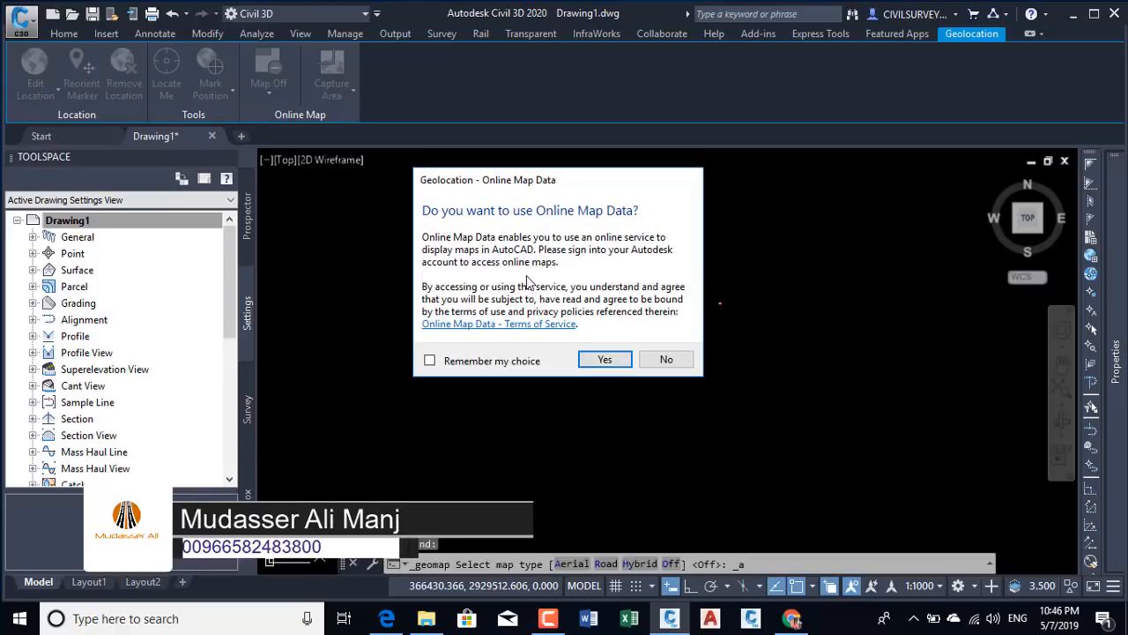
left_click(604, 362)
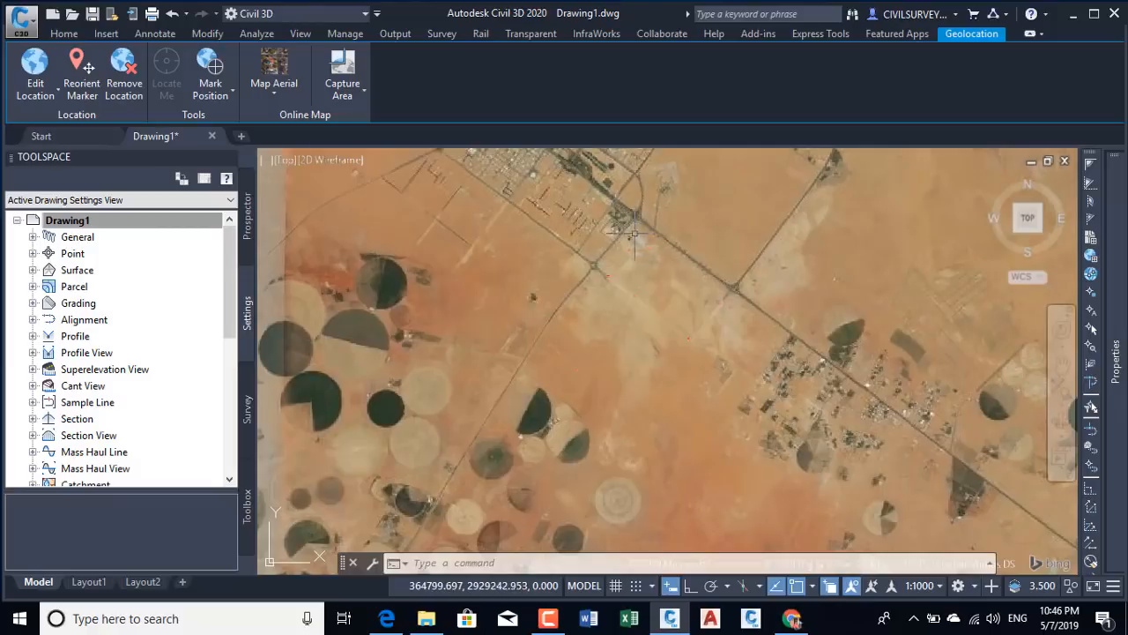
scroll(632, 233, "up", 4)
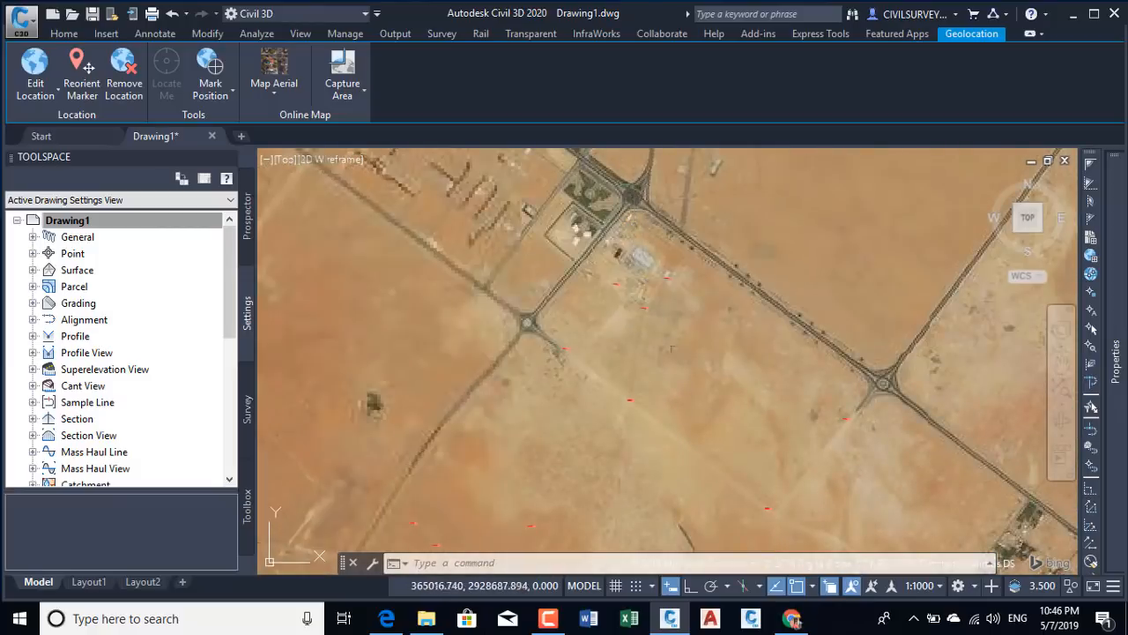
Examine the survey points' locations against the aerial imagery around the roundabouts, including the scale factor label at point P3A
scroll(850, 443, "up", 4)
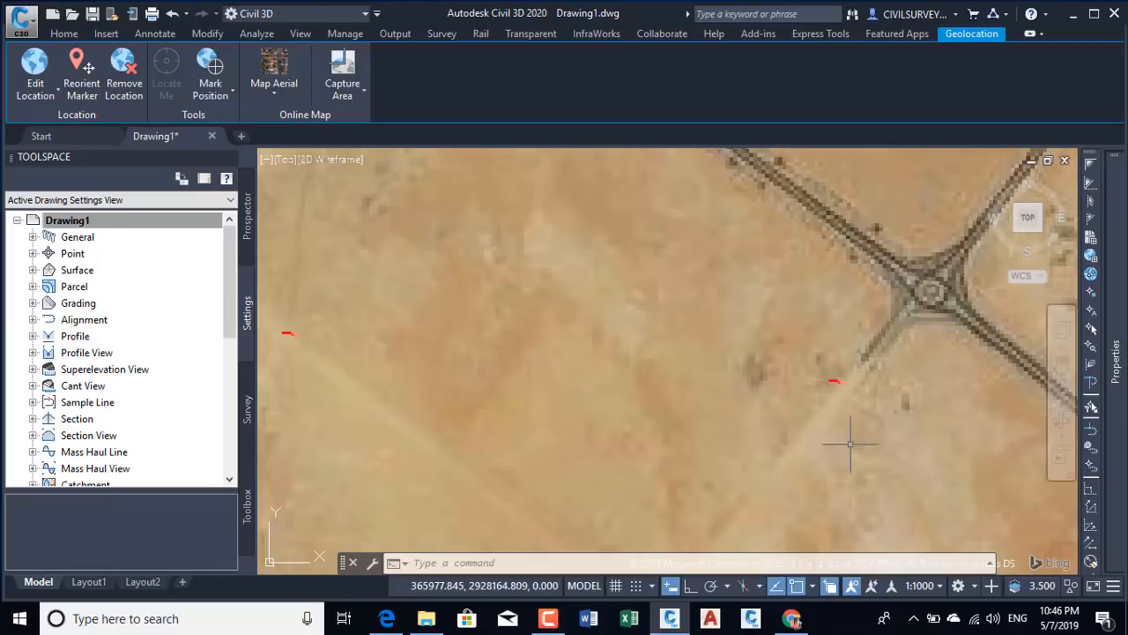
scroll(729, 388, "down", 4)
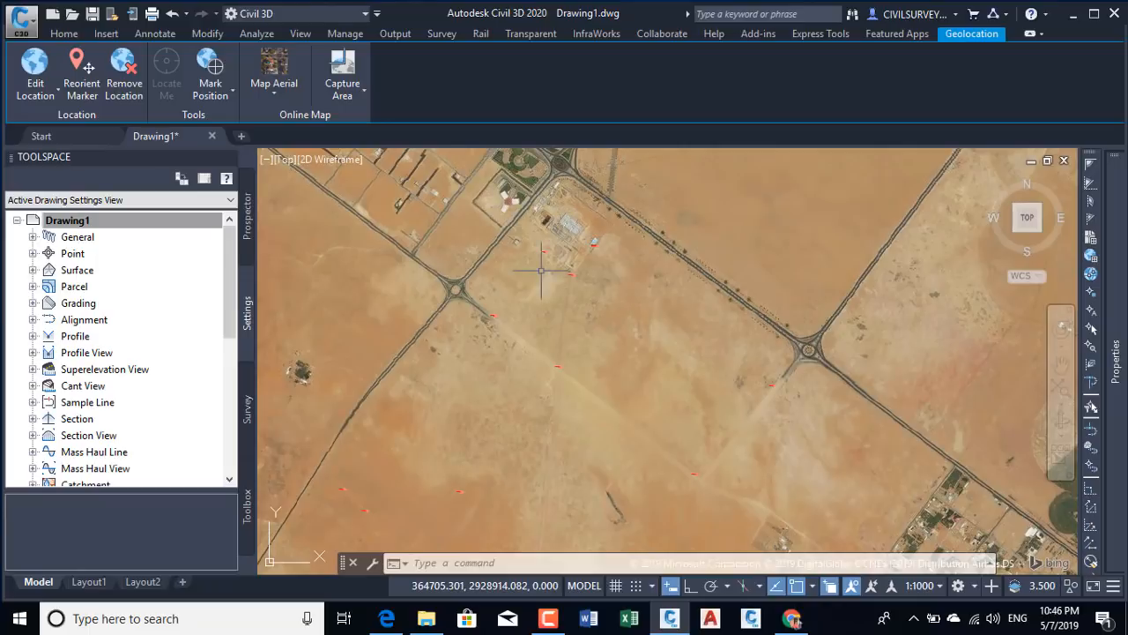
scroll(541, 270, "up", 3)
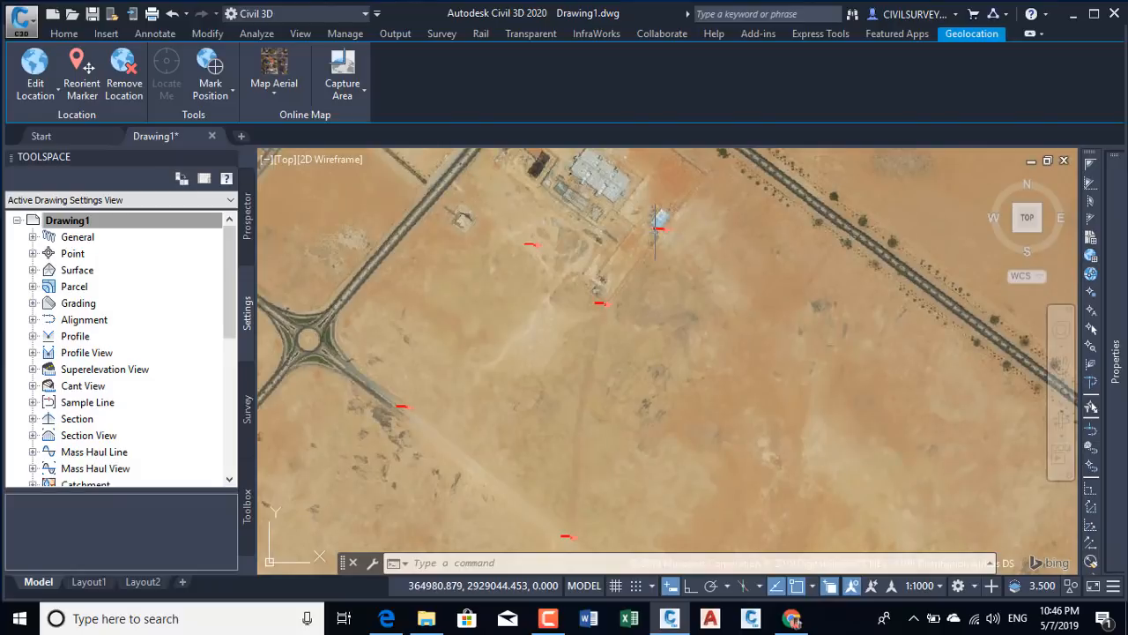
scroll(656, 231, "down", 3)
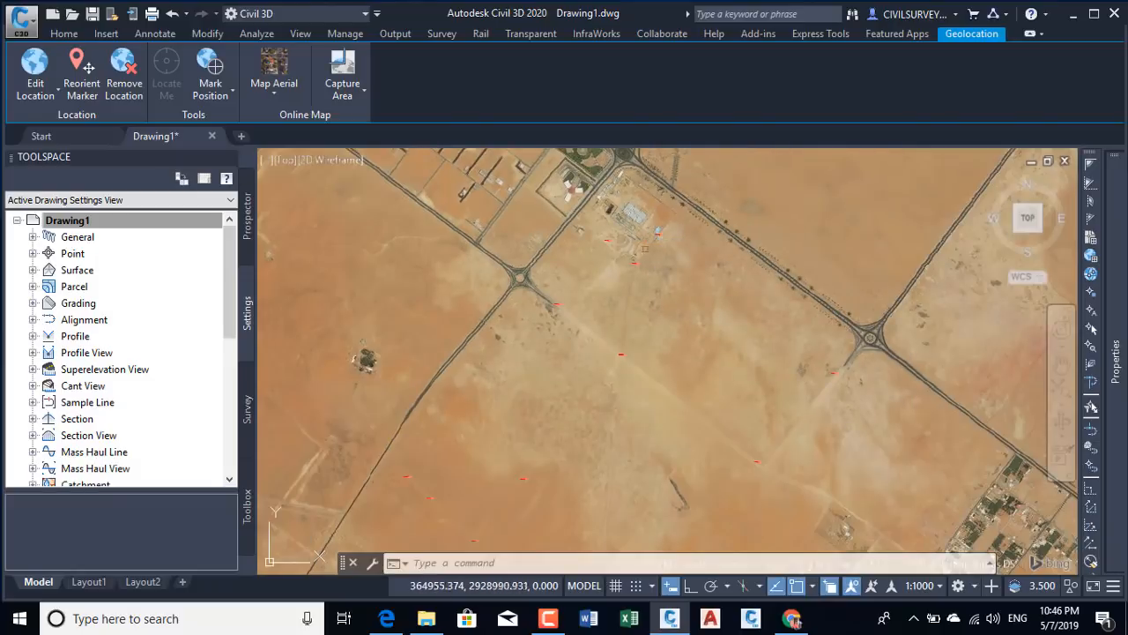
middle_click_drag(600, 417, 581, 303)
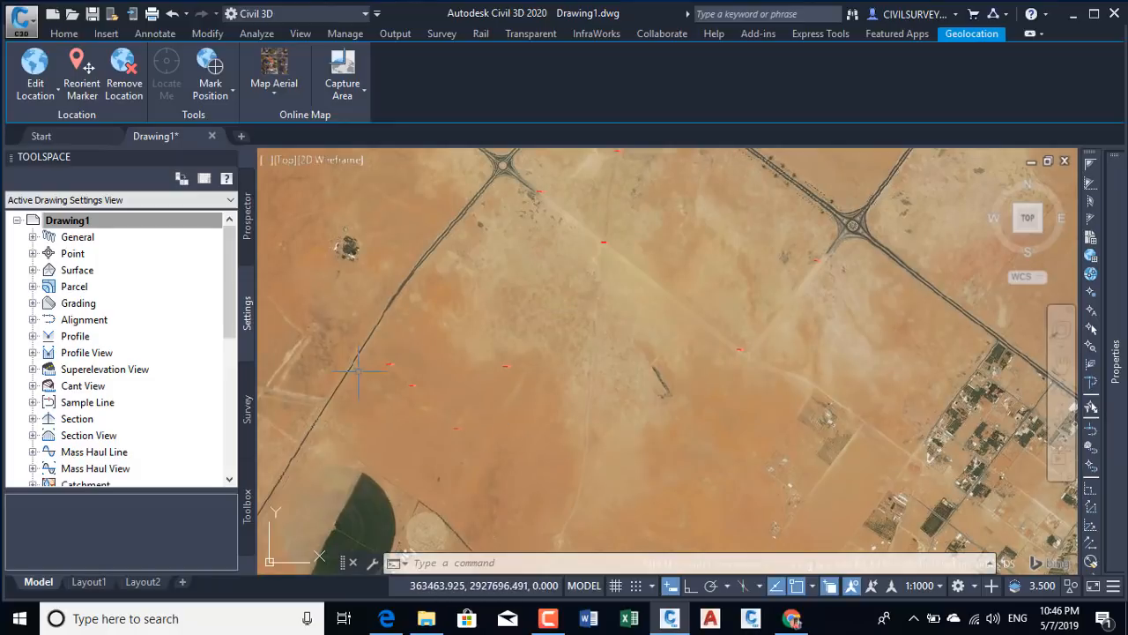
scroll(770, 338, "up", 5)
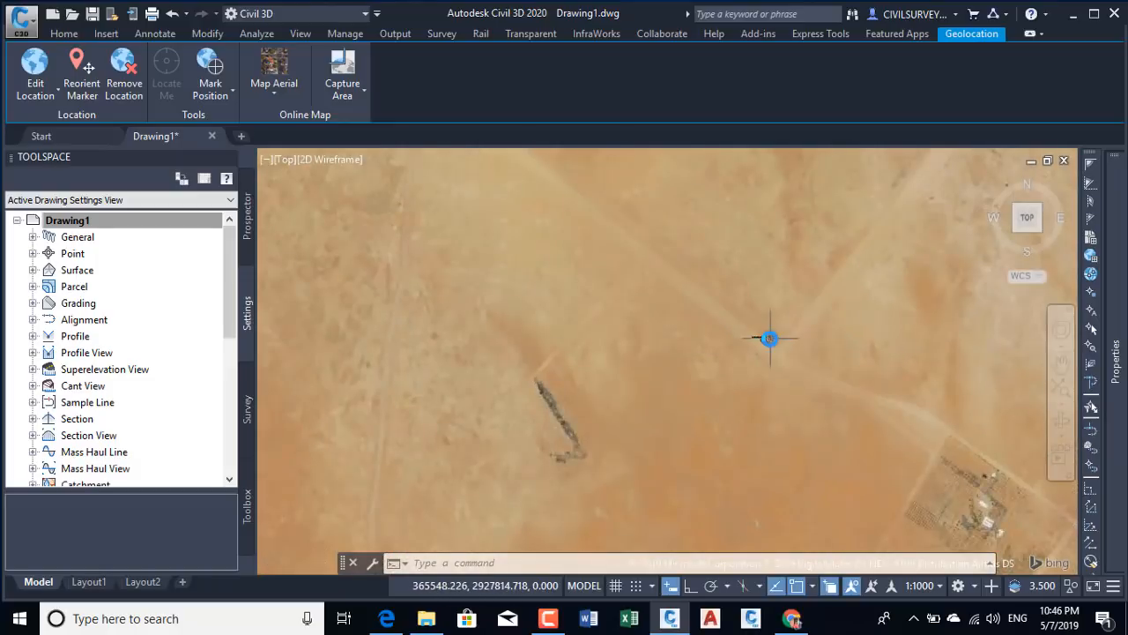
scroll(705, 340, "up", 5)
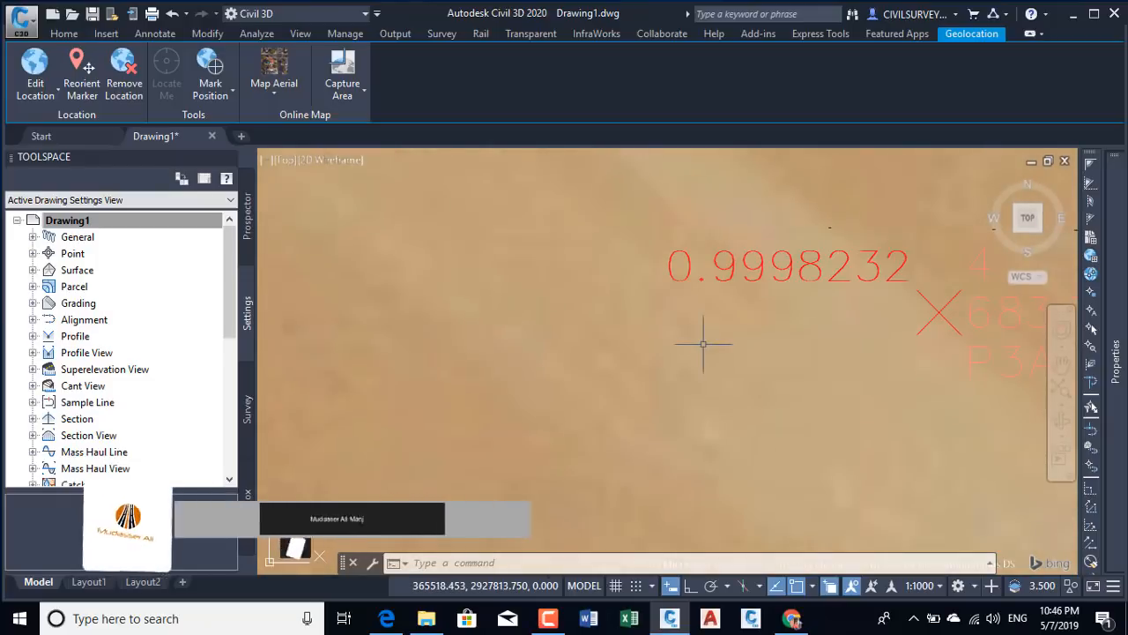
scroll(703, 343, "down", 3)
scroll(703, 344, "down", 3)
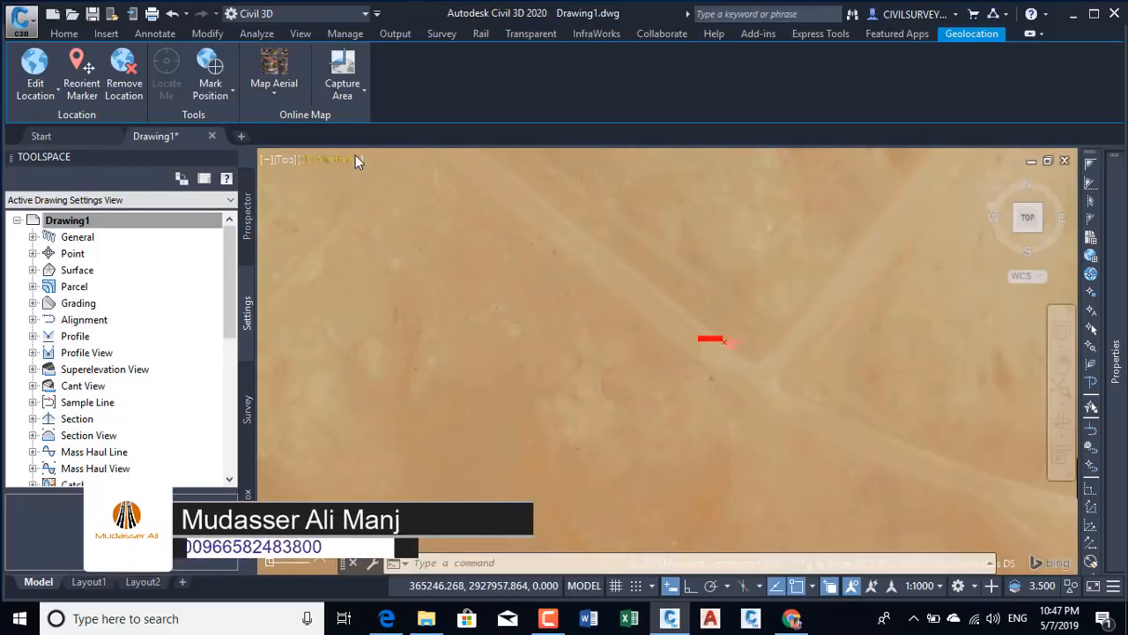
Turn off the online map behind the survey points and return to the general drawing tools
left_click(281, 94)
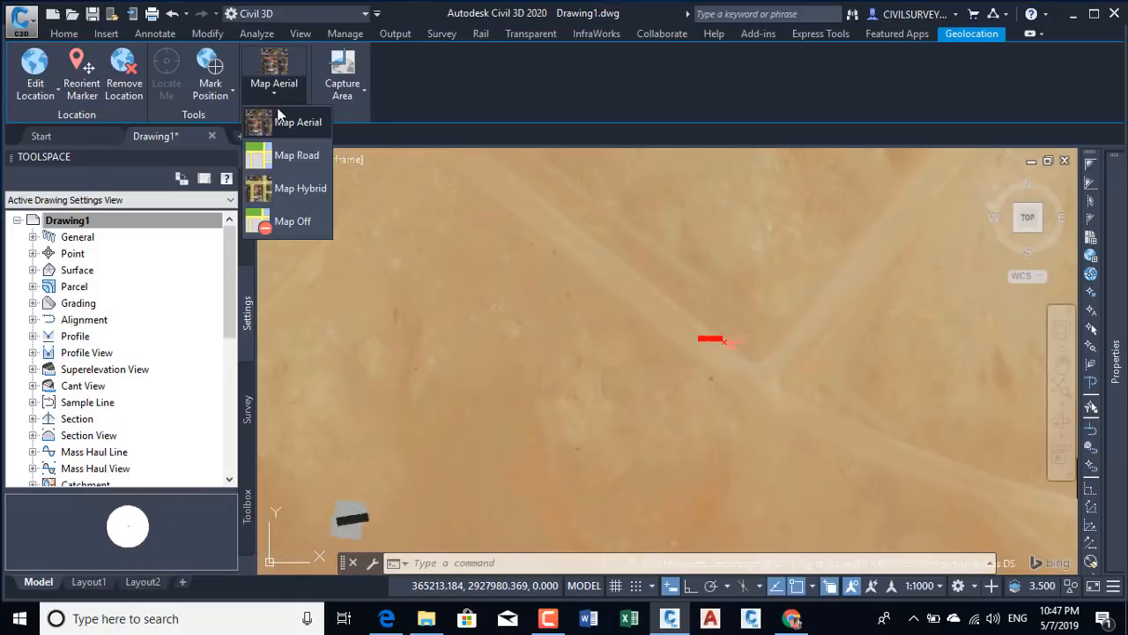
left_click(294, 223)
scroll(591, 317, "up", 2)
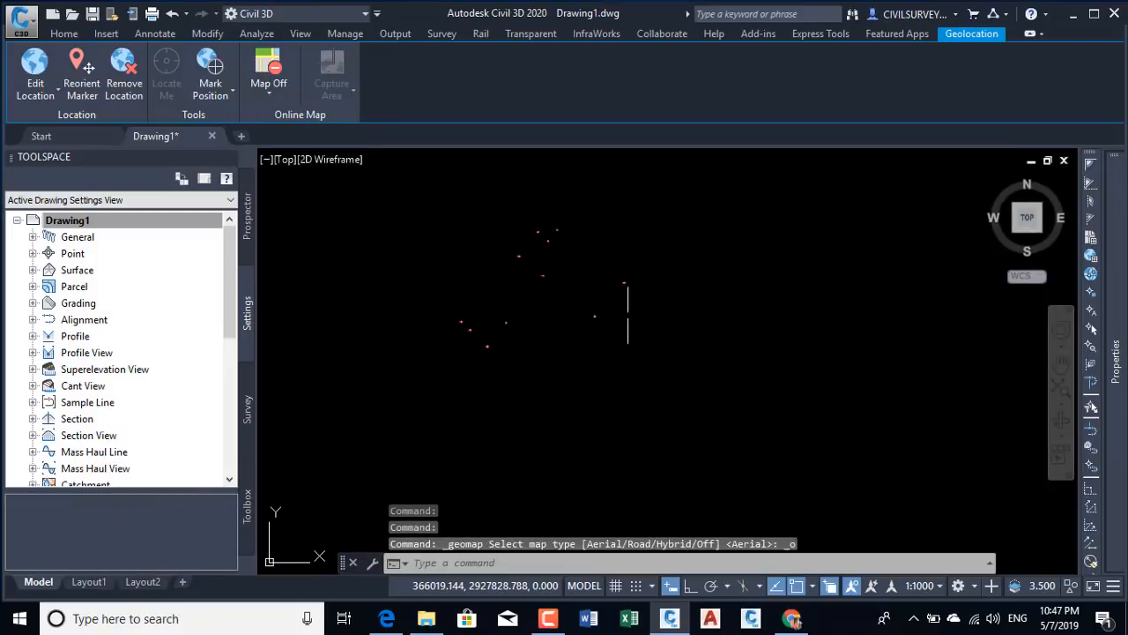
left_click(63, 33)
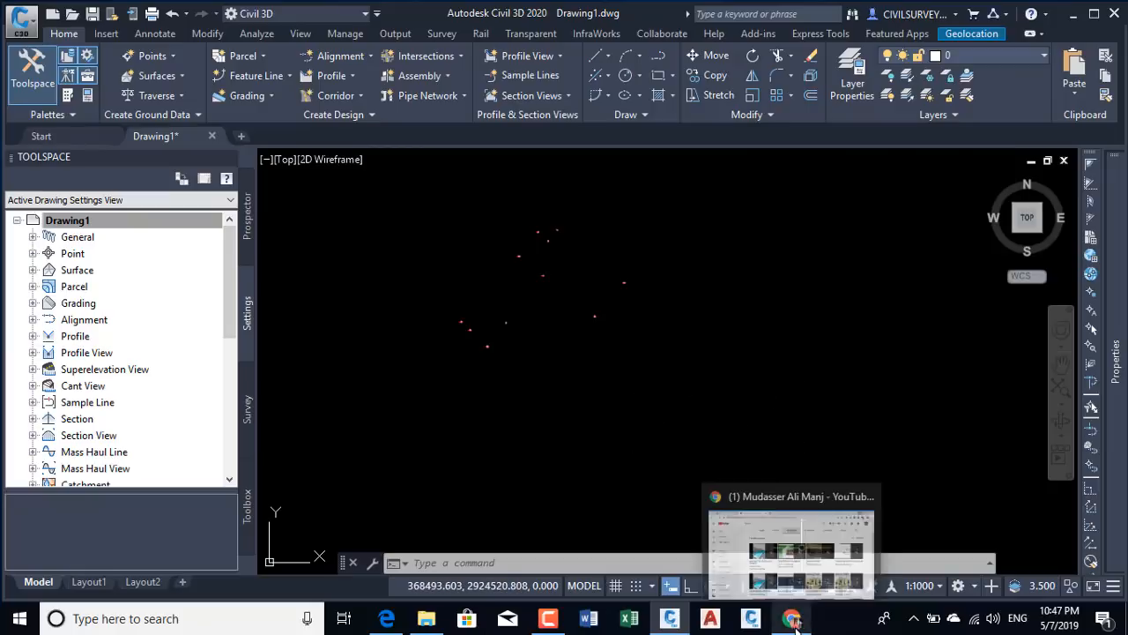
left_click(793, 620)
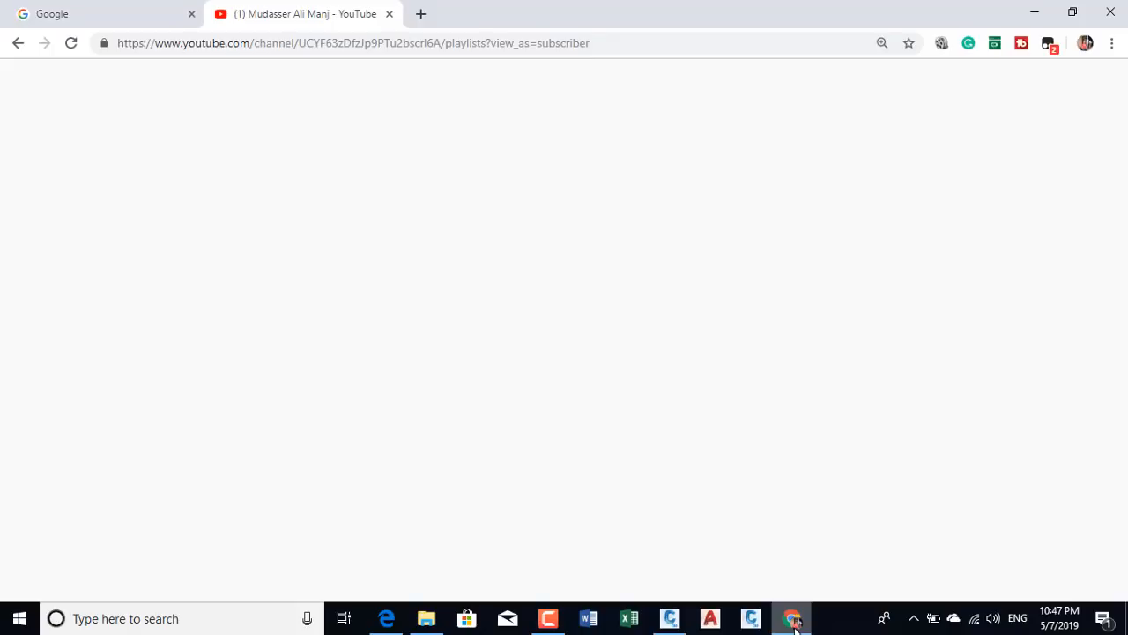
left_click(794, 620)
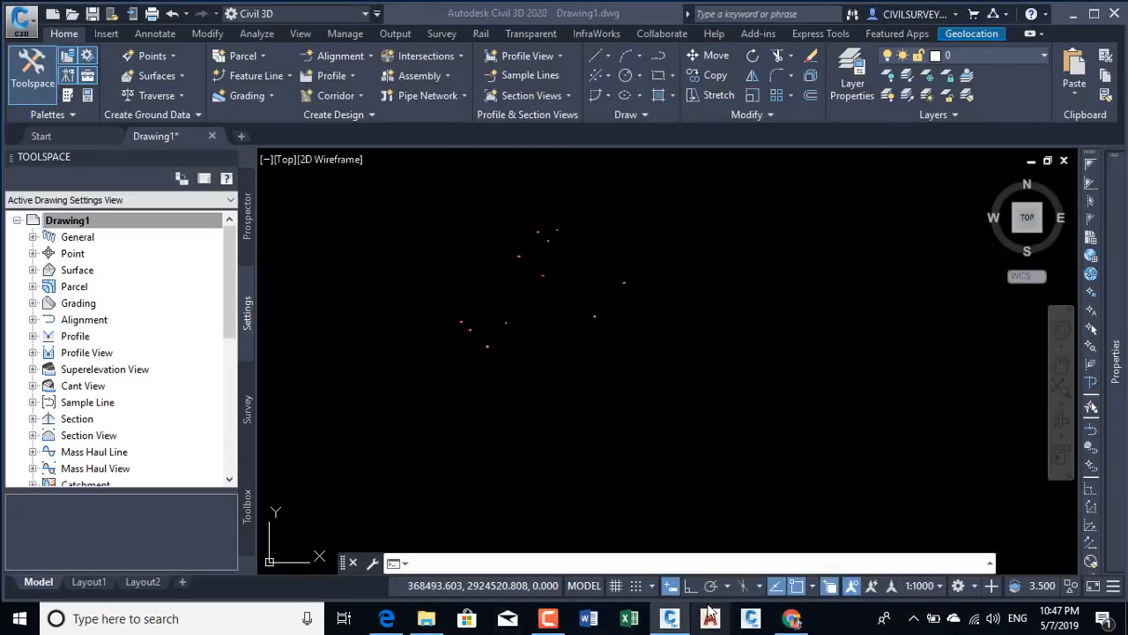
left_click(548, 618)
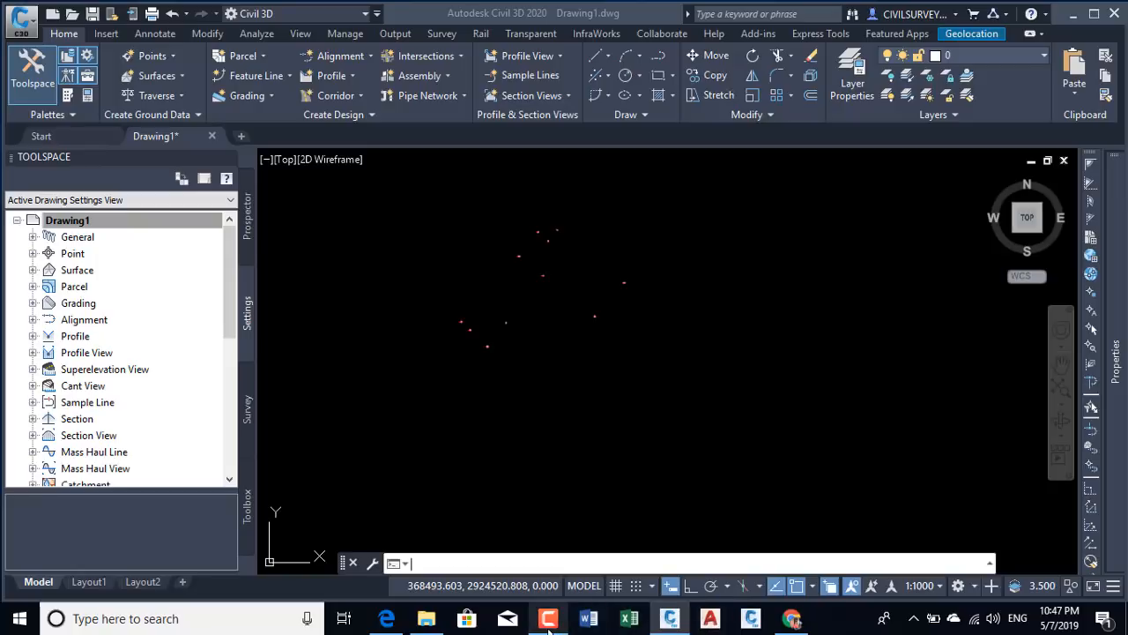